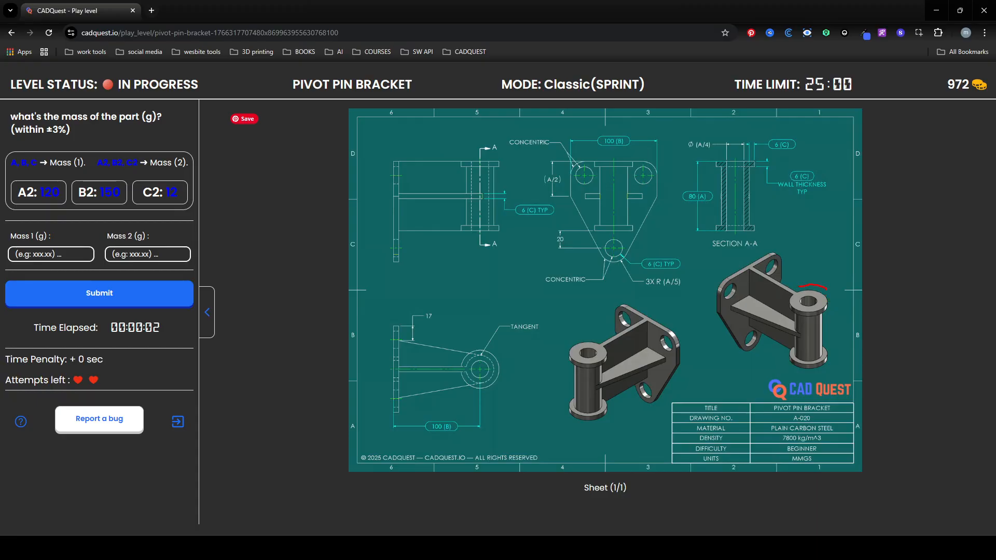
Examine the pivot pin bracket drawing, marking the pin's wall thickness, length and diameter, the mounting plate, the ribs and the symmetry axes.
{"action": "left_click_drag", "start_coordinate": [817, 374], "coordinate": [826, 310]}
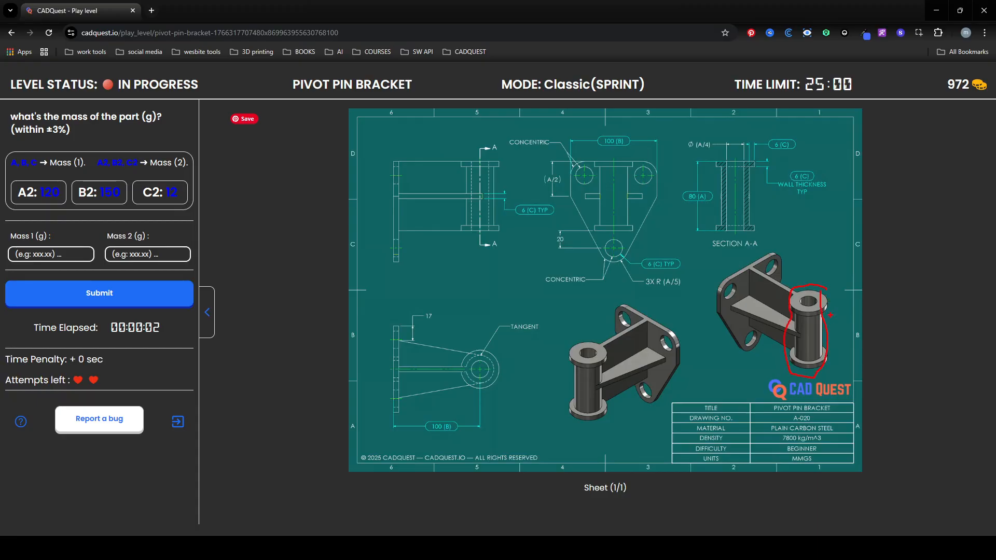
{"action": "mouse_move", "coordinate": [786, 219]}
{"action": "left_mouse_down"}
{"action": "mouse_move", "coordinate": [766, 199]}
{"action": "mouse_move", "coordinate": [780, 203]}
{"action": "left_mouse_up"}
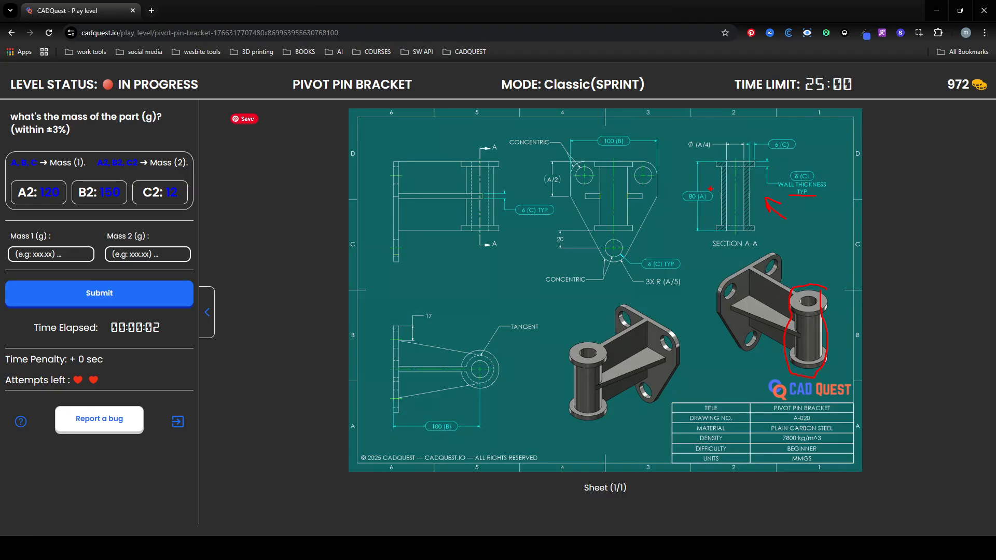
{"action": "left_click_drag", "start_coordinate": [709, 185], "coordinate": [689, 206]}
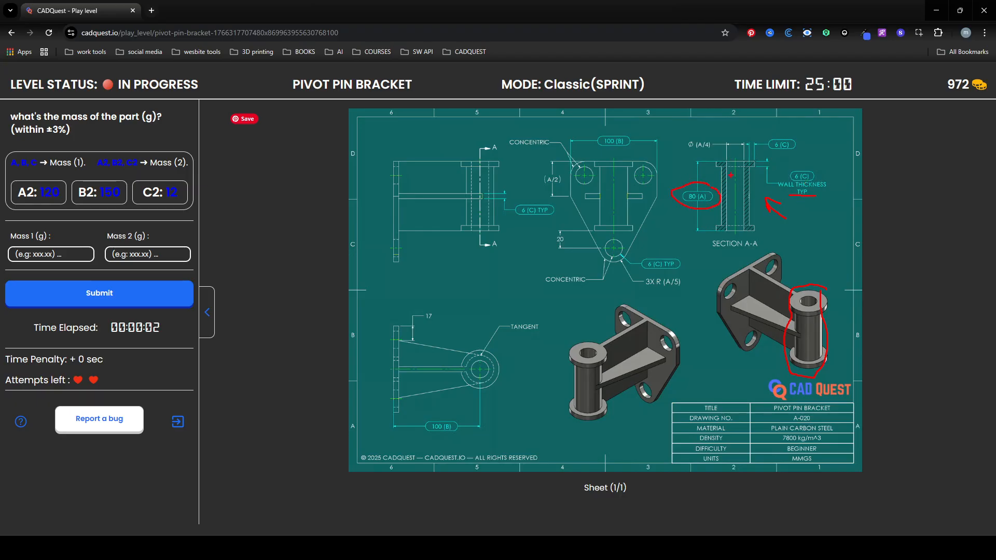
{"action": "left_click_drag", "start_coordinate": [695, 139], "coordinate": [714, 137]}
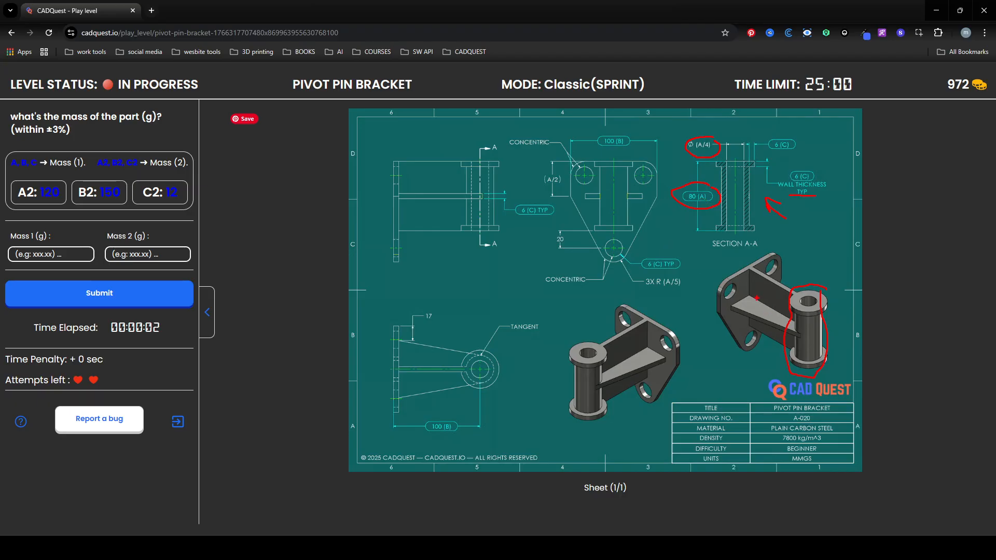
{"action": "mouse_move", "coordinate": [711, 284]}
{"action": "left_mouse_down"}
{"action": "mouse_move", "coordinate": [749, 258]}
{"action": "mouse_move", "coordinate": [776, 314]}
{"action": "left_mouse_up"}
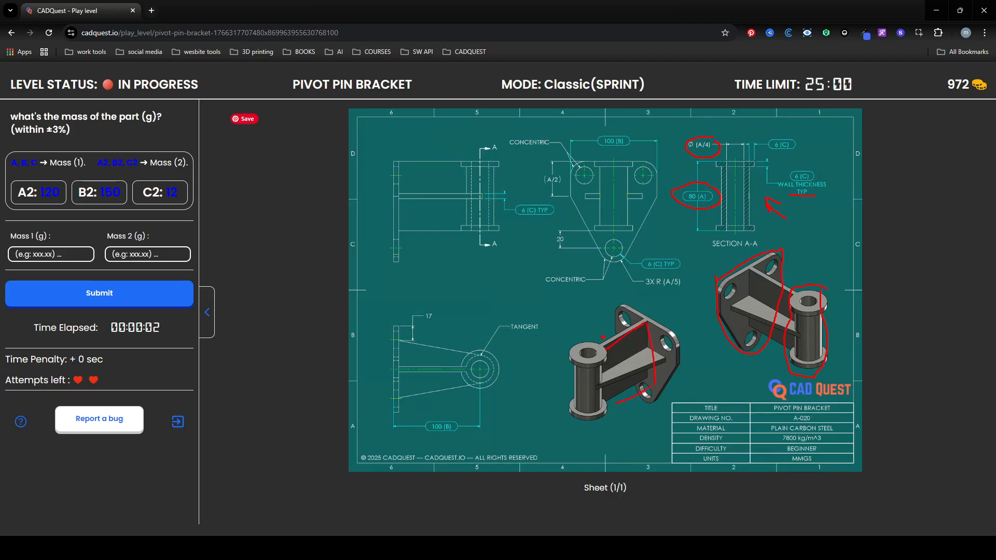
{"action": "left_click_drag", "start_coordinate": [603, 337], "coordinate": [594, 369]}
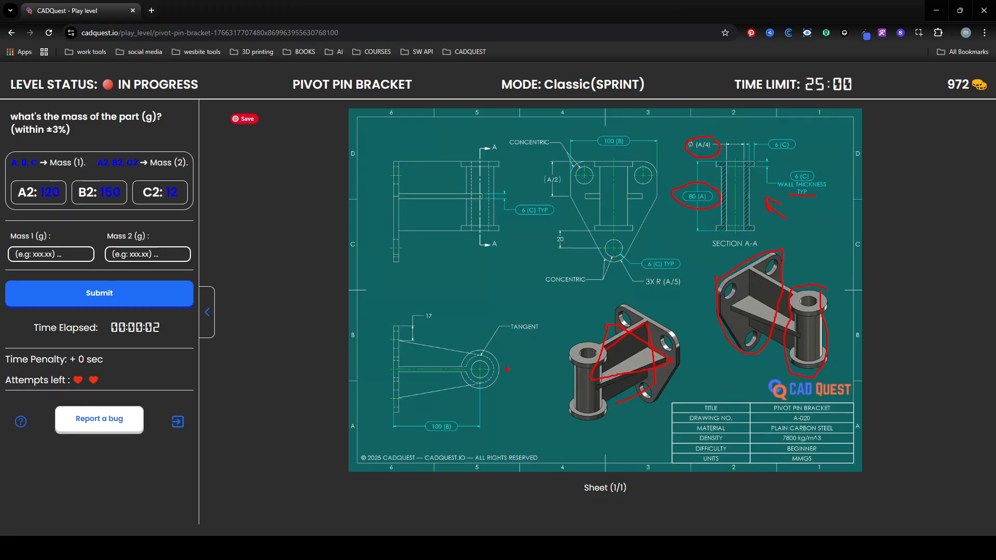
{"action": "left_click_drag", "start_coordinate": [479, 370], "coordinate": [374, 369]}
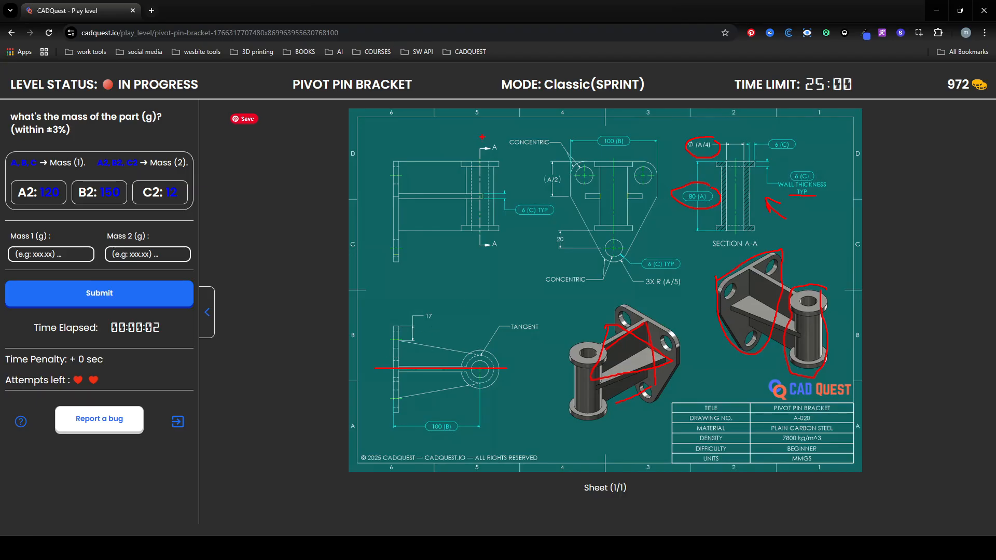
{"action": "left_click_drag", "start_coordinate": [482, 137], "coordinate": [478, 239]}
{"action": "left_click_drag", "start_coordinate": [382, 196], "coordinate": [530, 196], "text": "shift"}
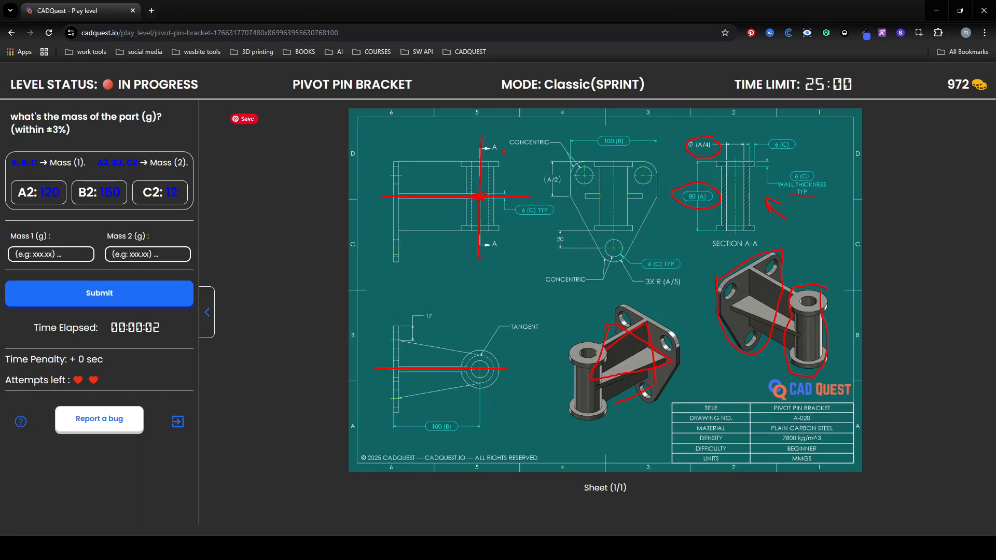
{"action": "left_click_drag", "start_coordinate": [505, 153], "coordinate": [456, 182]}
{"action": "mouse_move", "coordinate": [494, 237]}
{"action": "left_mouse_down"}
{"action": "mouse_move", "coordinate": [513, 224]}
{"action": "mouse_move", "coordinate": [513, 197]}
{"action": "left_mouse_up"}
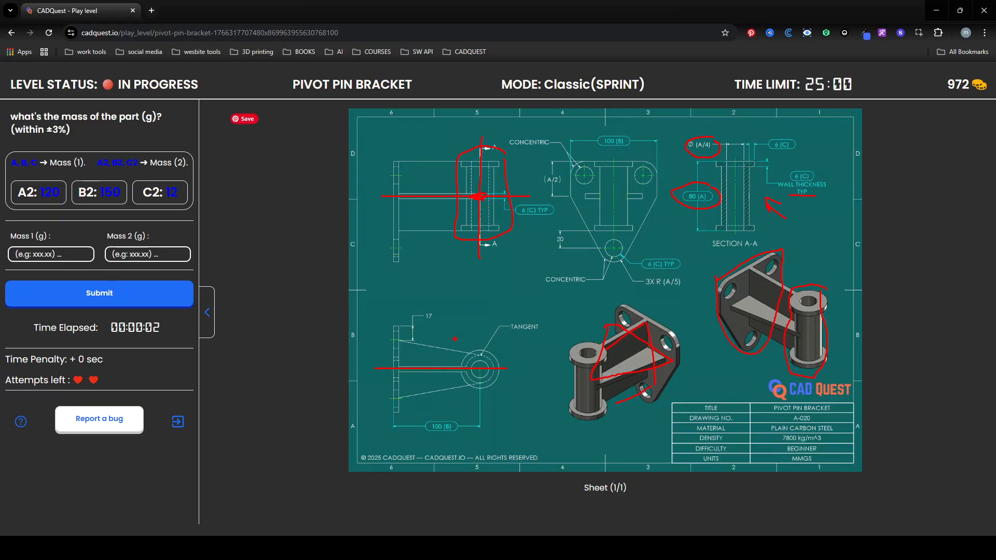
{"action": "left_click_drag", "start_coordinate": [398, 362], "coordinate": [411, 364]}
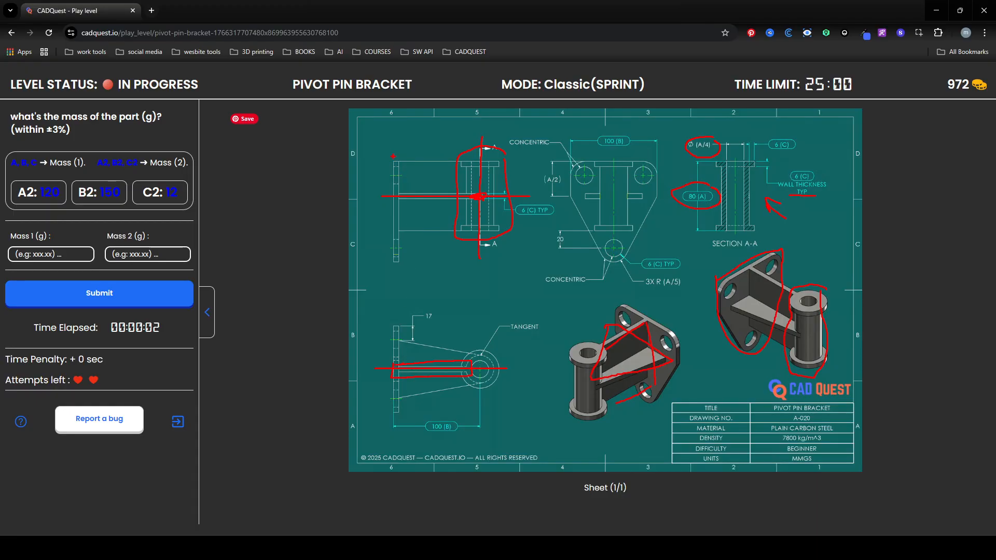
{"action": "left_click_drag", "start_coordinate": [395, 157], "coordinate": [393, 270]}
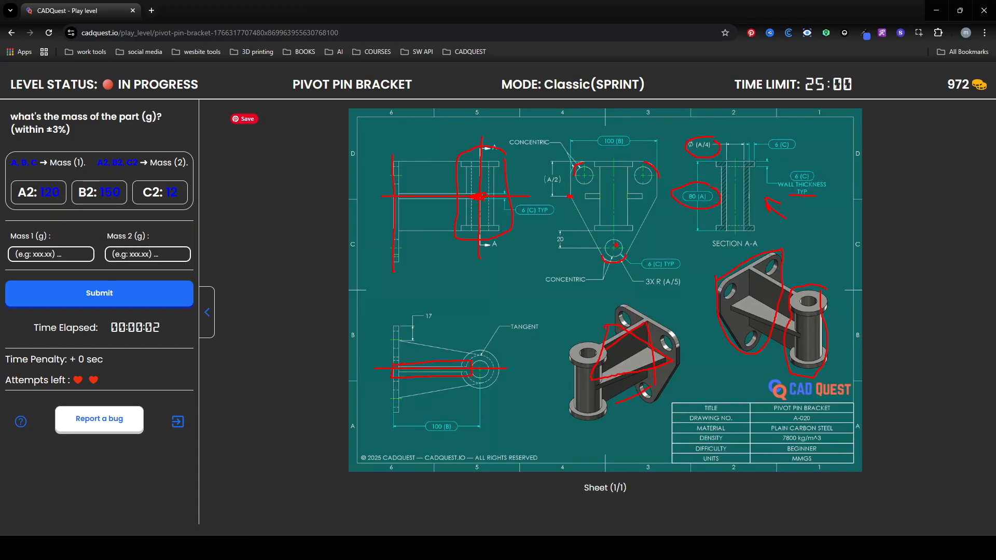
{"action": "key", "text": "Escape"}
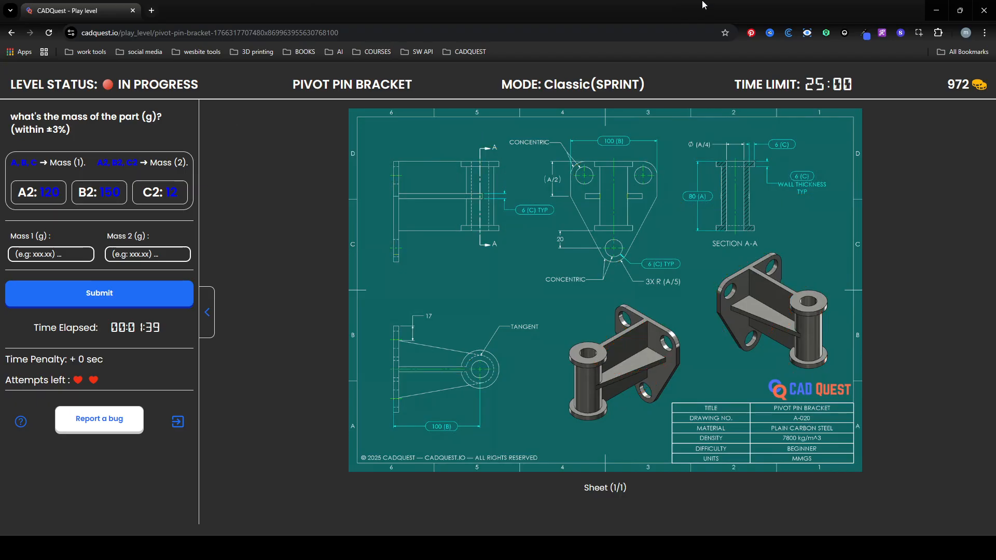
Switch to SOLIDWORKS and start a sketch on the Front Plane of the empty part.
{"action": "key", "text": "alt+Tab"}
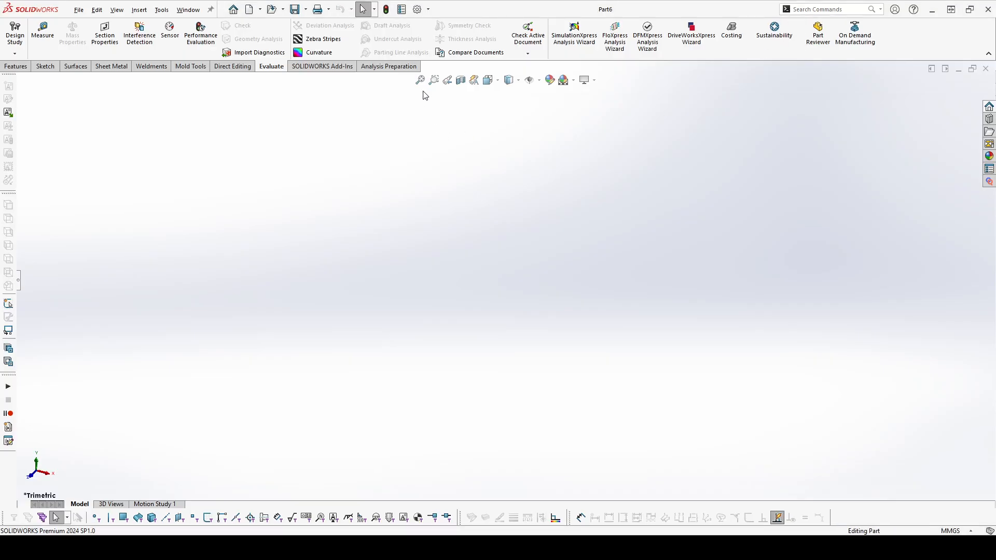
{"action": "left_click", "coordinate": [19, 280]}
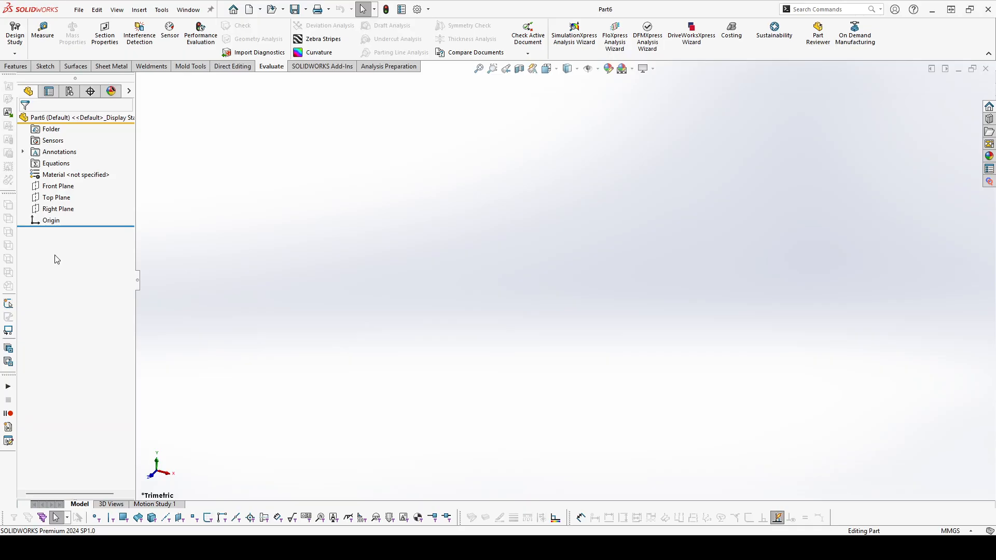
{"action": "left_click", "coordinate": [63, 188]}
{"action": "left_click", "coordinate": [78, 169]}
Draw a vertical centerline up from the origin and a horizontal centerline about 52 mm long to the origin's left.
{"action": "left_click", "coordinate": [78, 25]}
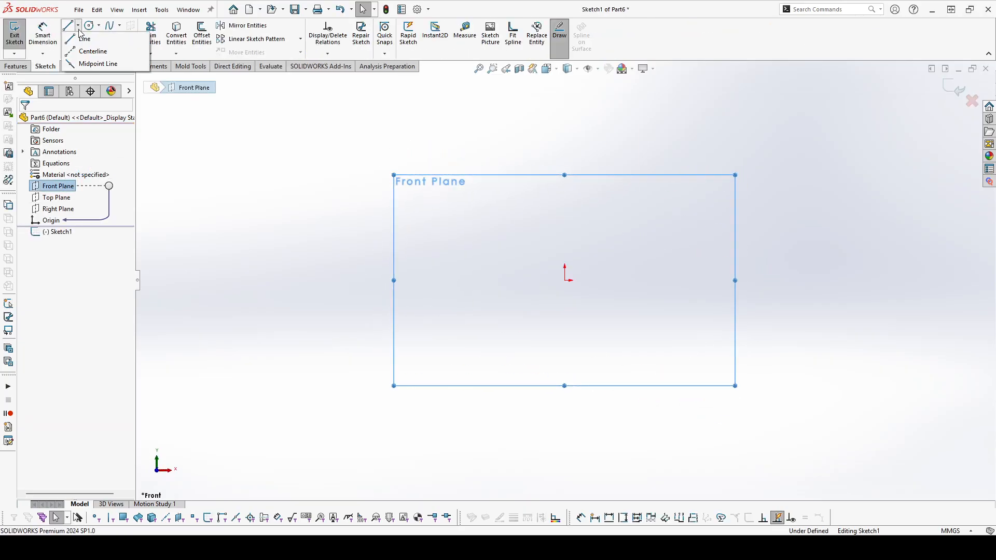
{"action": "left_click", "coordinate": [83, 39]}
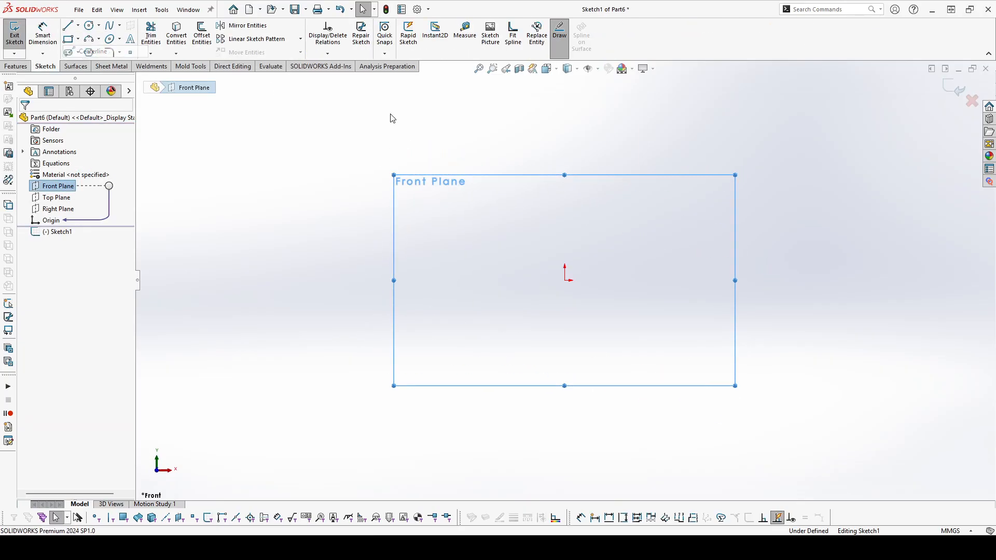
{"action": "left_click", "coordinate": [564, 280]}
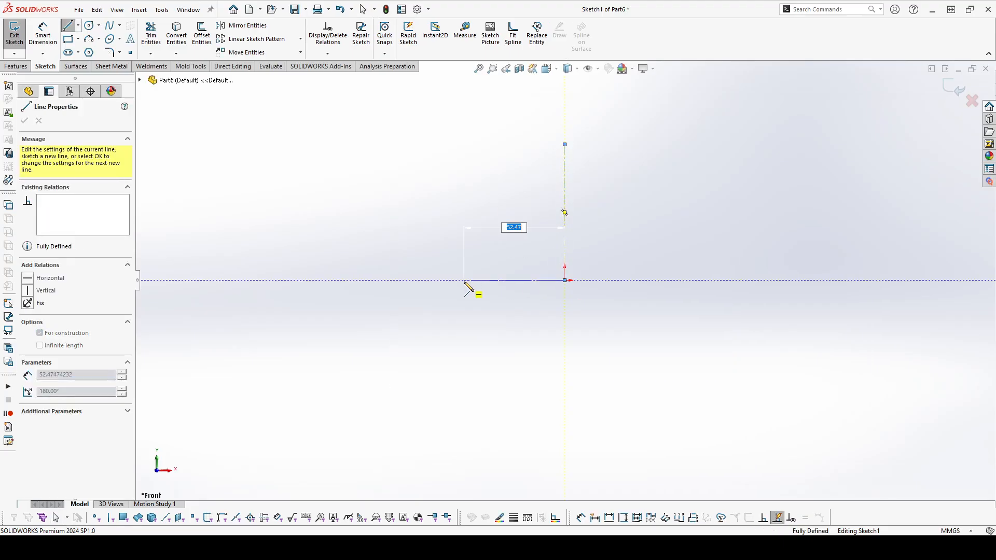
{"action": "double_click", "coordinate": [463, 280]}
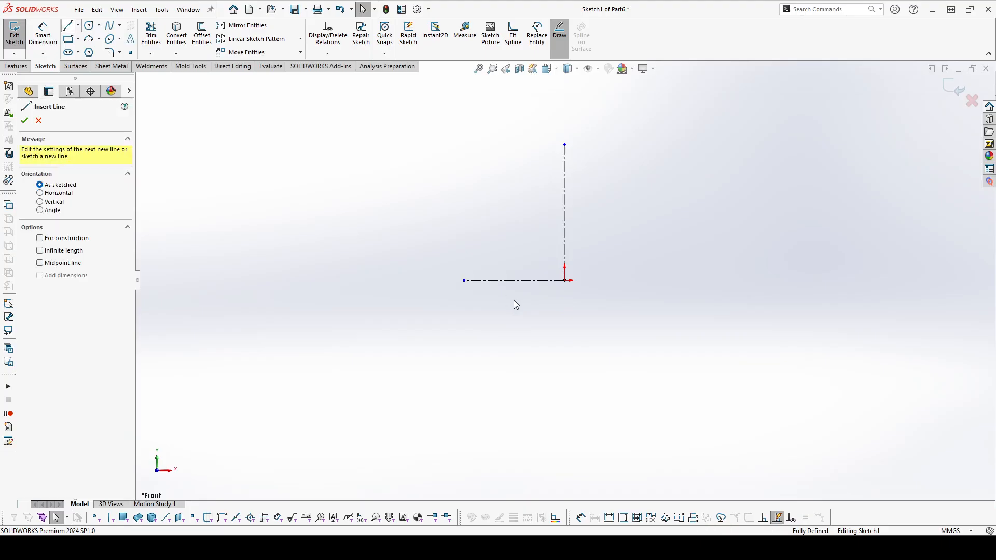
Sketch the pin's upper half profile left of the vertical centerline, about 57 mm high with an outward flange about 10 mm thick, ending on the horizontal centerline.
{"action": "left_click_drag", "start_coordinate": [533, 280], "coordinate": [533, 169]}
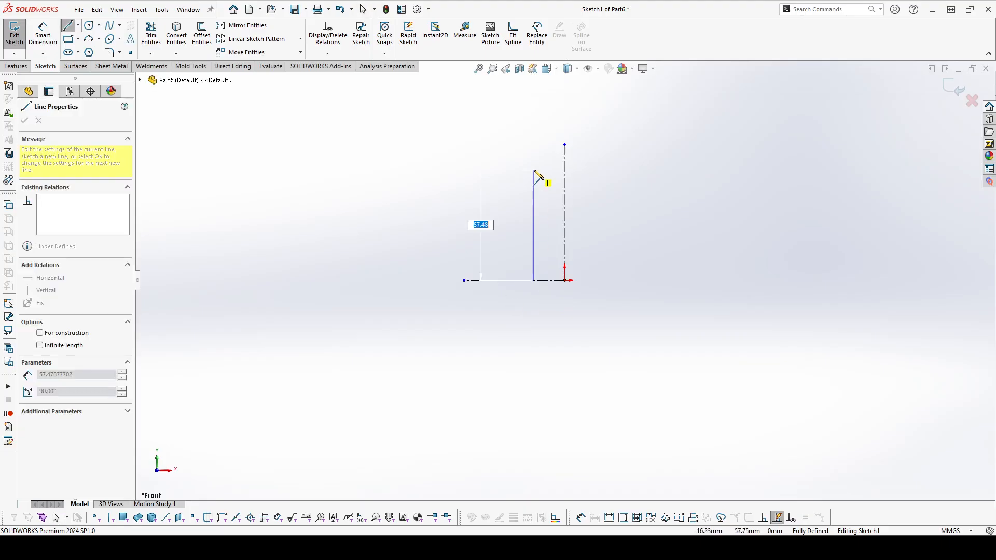
{"action": "left_click", "coordinate": [475, 169]}
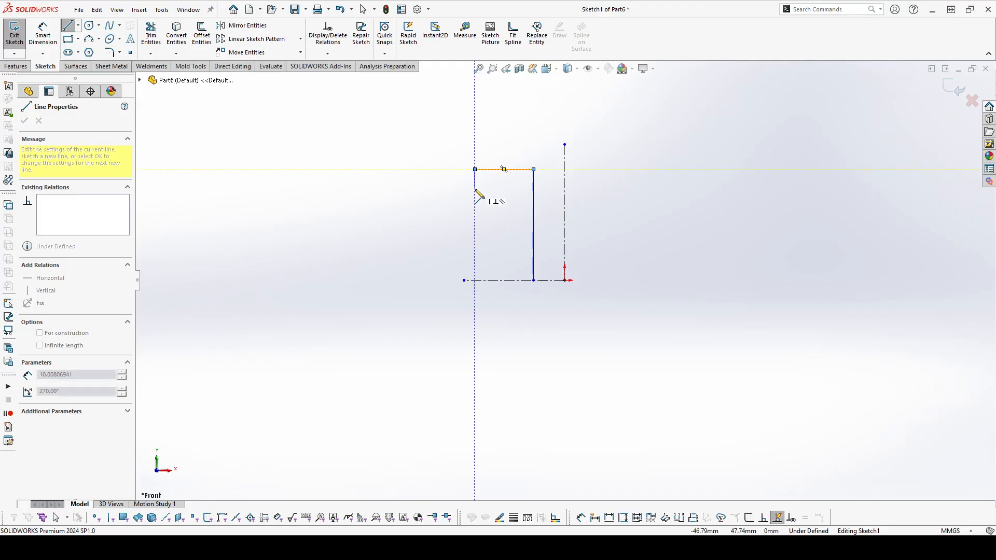
{"action": "left_click", "coordinate": [475, 188]}
{"action": "left_click", "coordinate": [508, 188]}
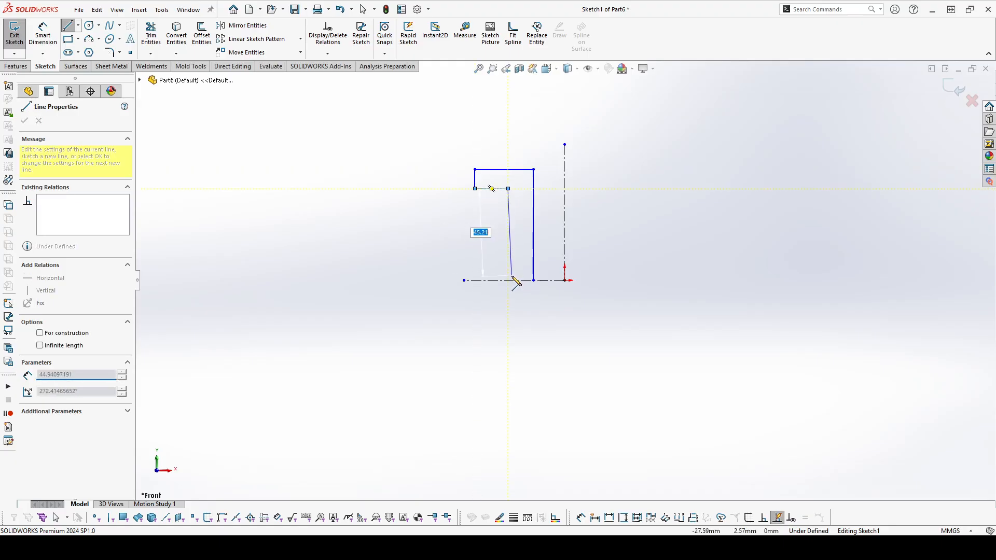
{"action": "left_click", "coordinate": [508, 280]}
{"action": "scroll", "coordinate": [510, 281], "scroll_direction": "down", "scroll_amount": 1}
{"action": "key", "text": "Escape"}
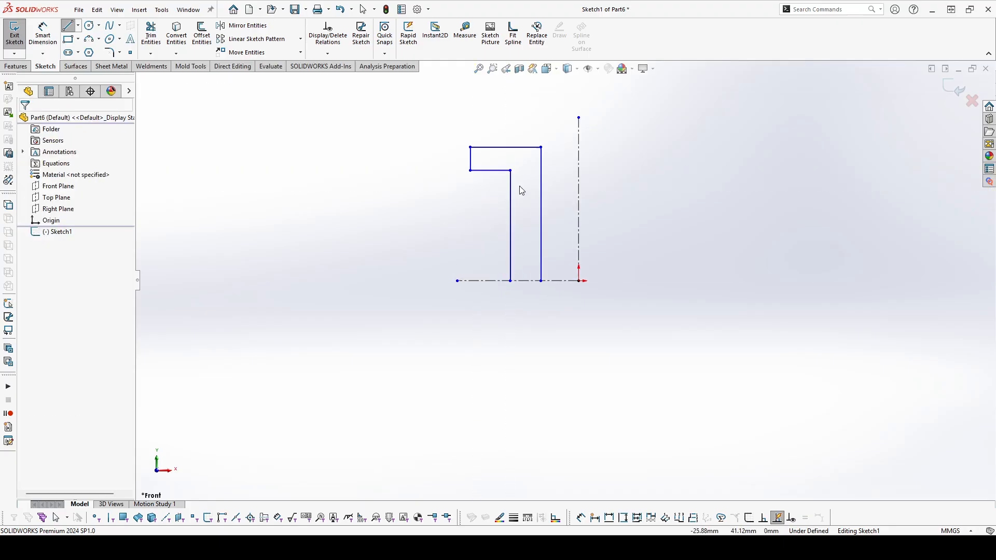
Mirror the five half-profile lines about the horizontal centerline.
{"action": "left_click_drag", "start_coordinate": [556, 186], "coordinate": [435, 124]}
{"action": "left_click", "coordinate": [242, 26]}
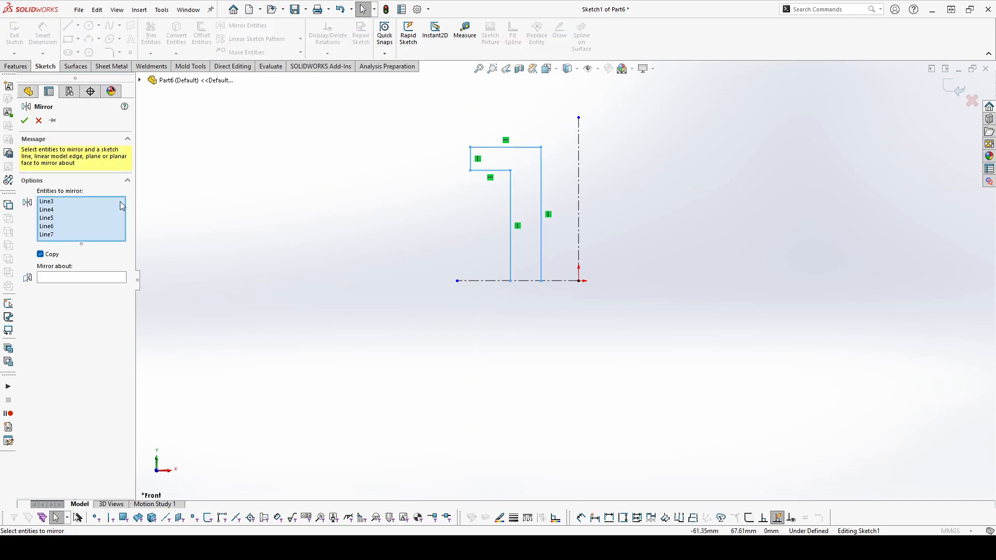
{"action": "left_click", "coordinate": [109, 277]}
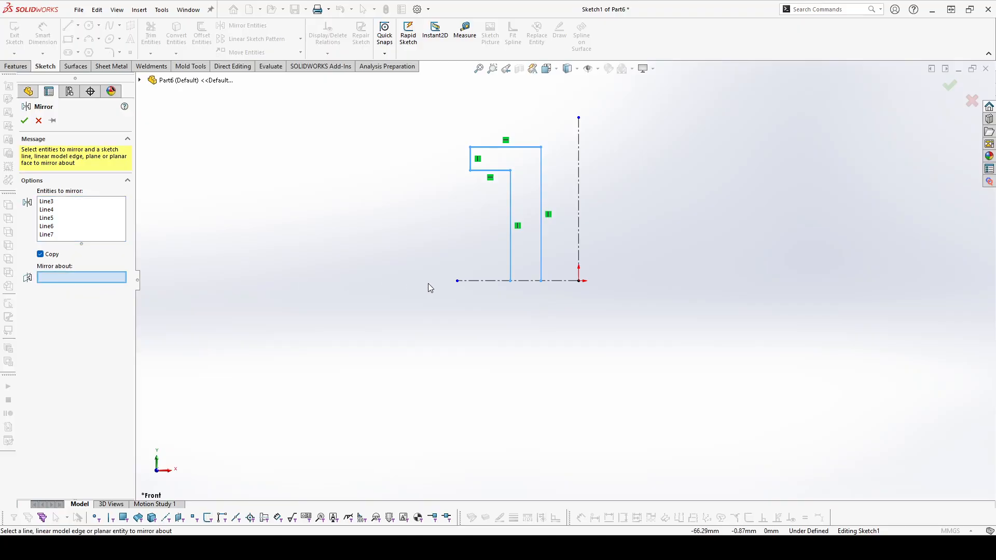
{"action": "left_click", "coordinate": [485, 280]}
{"action": "right_click", "coordinate": [485, 281]}
{"action": "scroll", "coordinate": [449, 271], "scroll_direction": "up", "scroll_amount": 1}
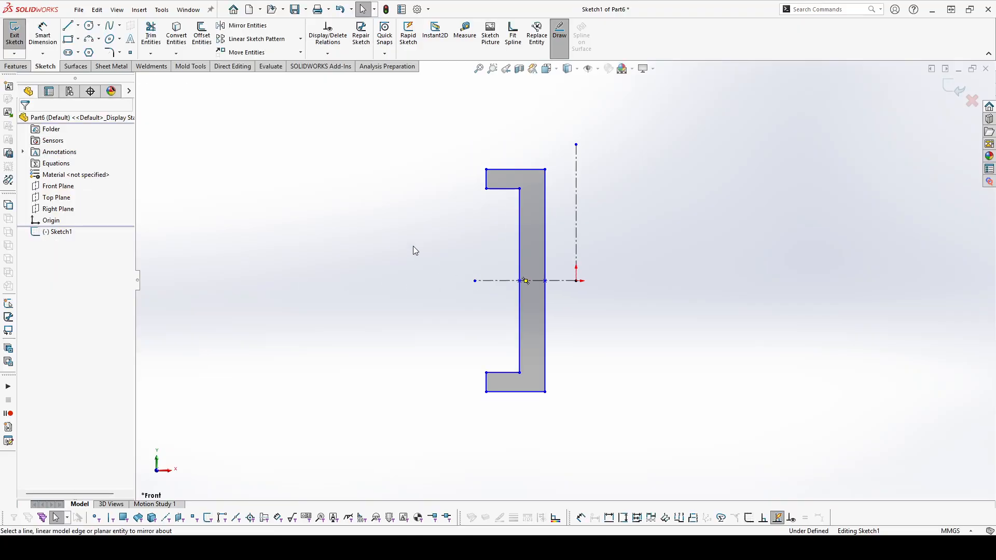
Move the upper flange's lower outer corner down to make the flange about 20 mm thick.
{"action": "scroll", "coordinate": [412, 245], "scroll_direction": "down", "scroll_amount": 1}
{"action": "left_click", "coordinate": [501, 197]}
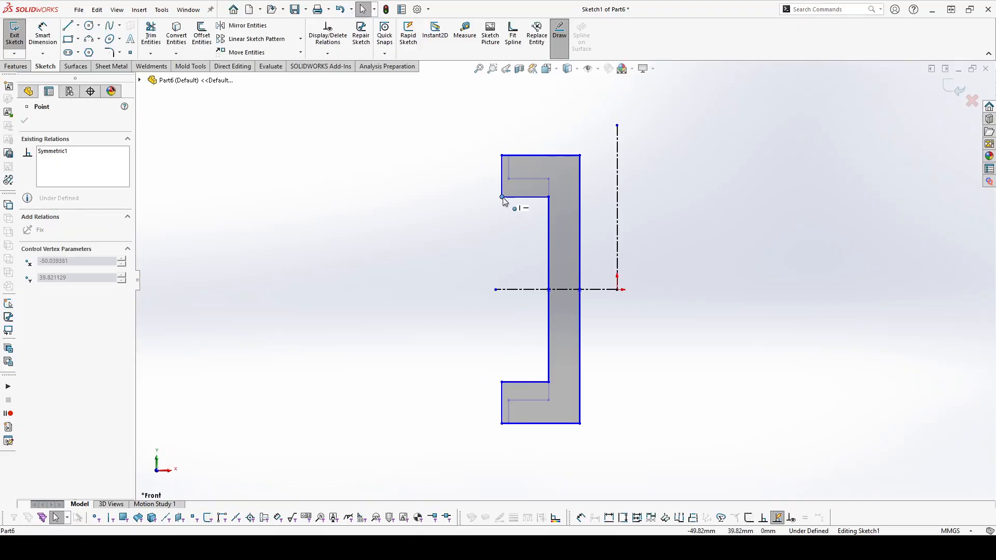
{"action": "left_click_drag", "start_coordinate": [502, 197], "coordinate": [508, 202]}
{"action": "left_click", "coordinate": [658, 378]}
{"action": "middle_click_drag", "start_coordinate": [682, 403], "coordinate": [659, 378], "text": "ctrl"}
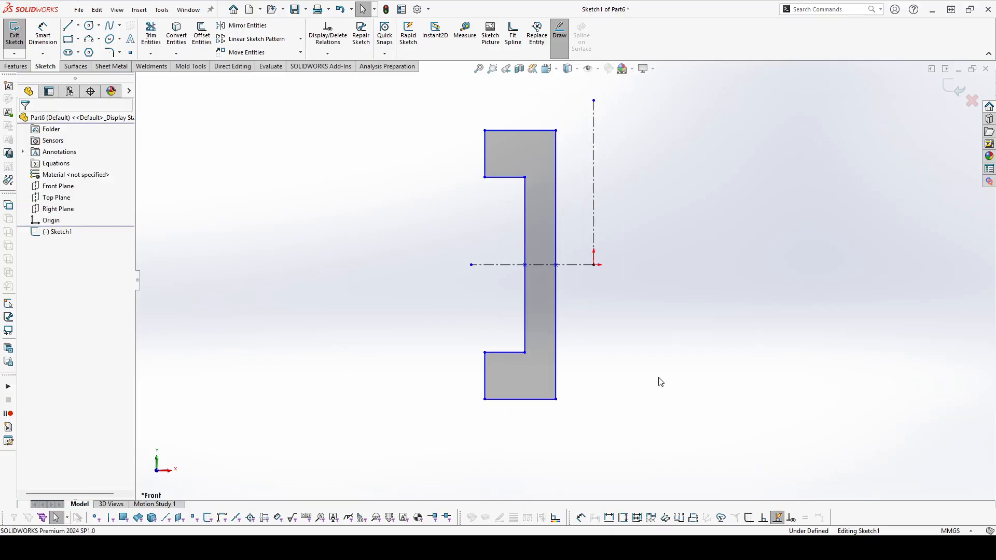
Dimension the upper flange's thickness, link it to a new global variable C, and set it to 6 mm.
{"action": "left_click", "coordinate": [43, 34]}
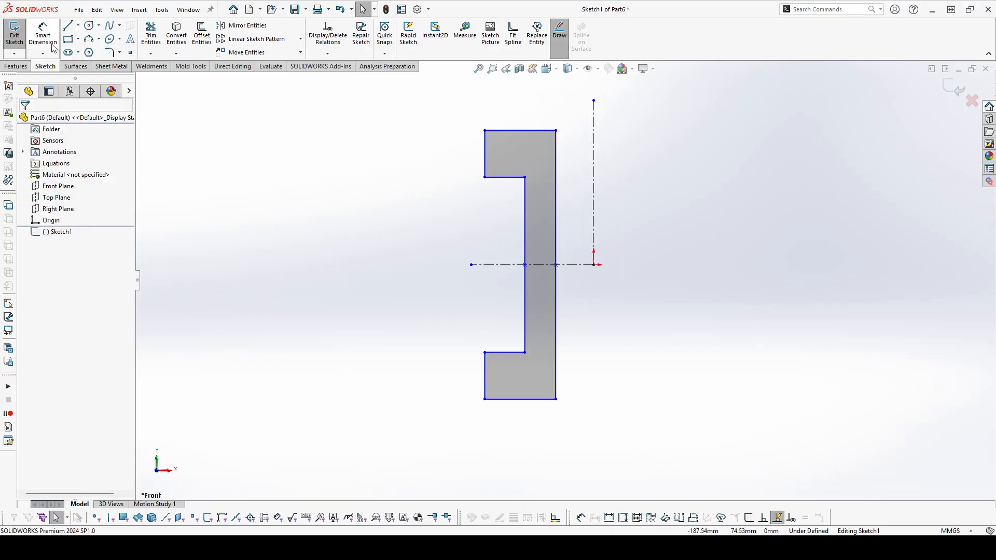
{"action": "left_click", "coordinate": [487, 154]}
{"action": "left_click", "coordinate": [419, 155]}
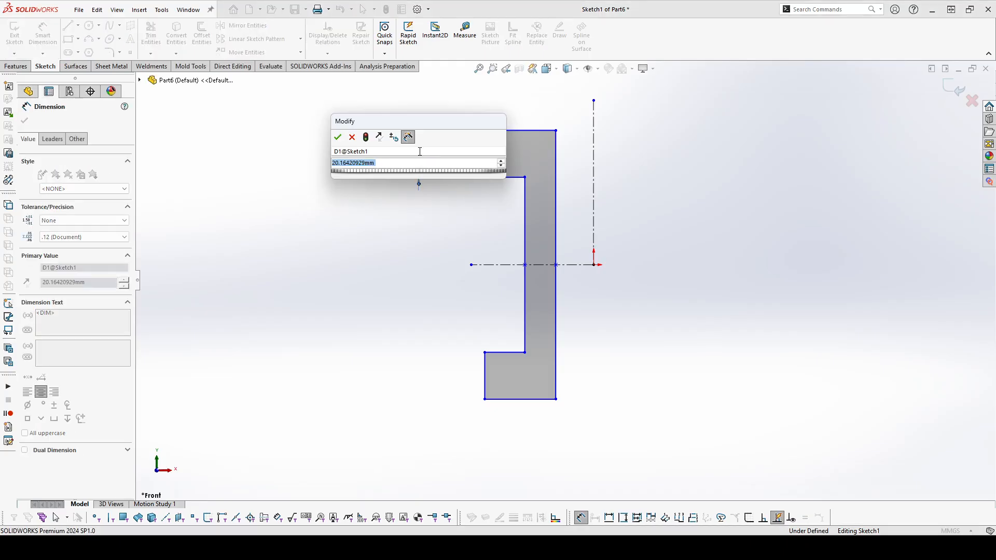
{"action": "type", "text": "="}
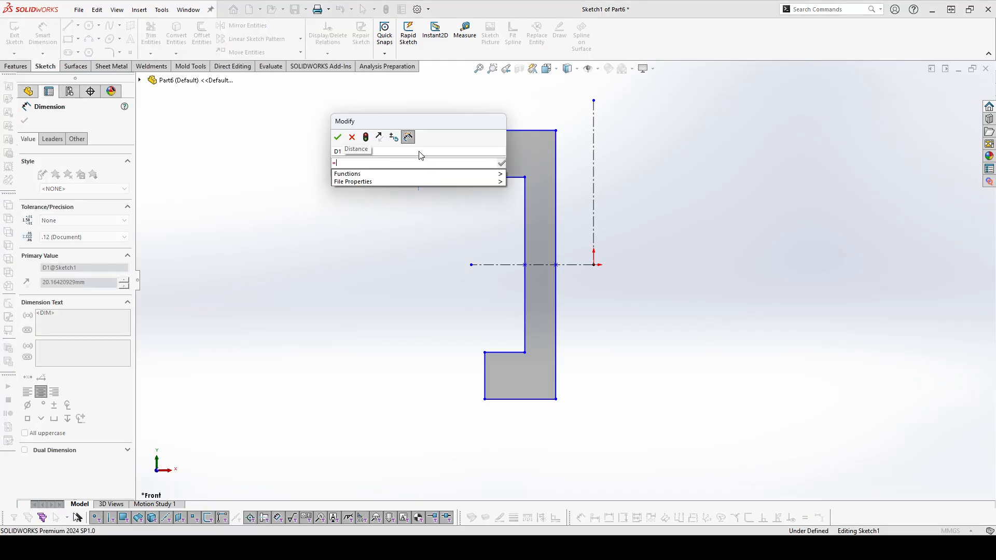
{"action": "type", "text": "c"}
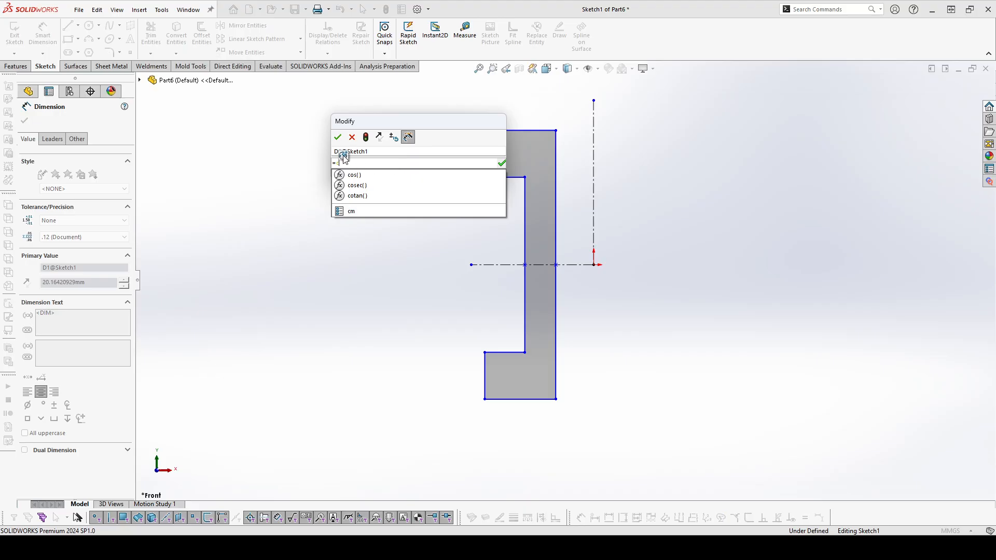
{"action": "key", "text": "Caps_Lock"}
{"action": "key", "text": "BackSpace"}
{"action": "type", "text": "C"}
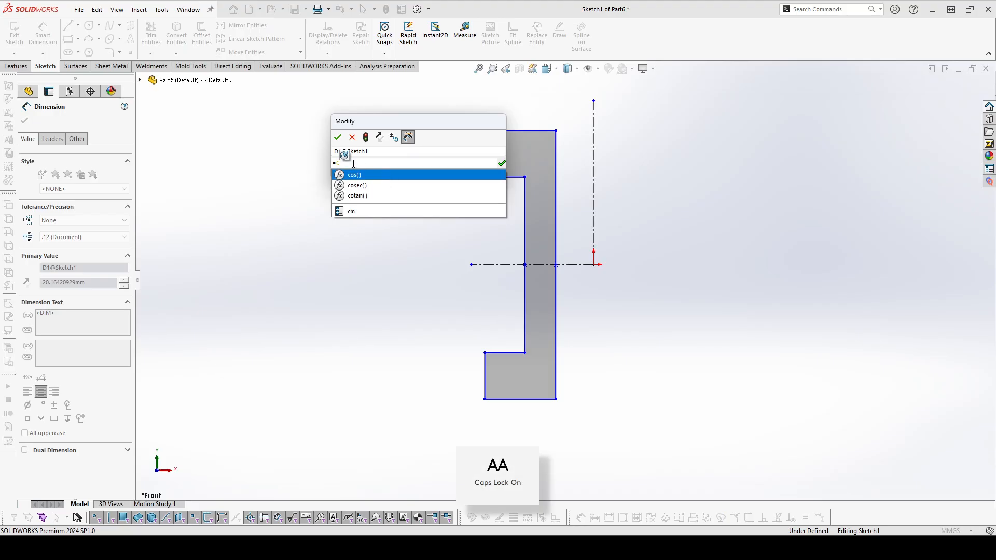
{"action": "key", "text": "Escape"}
{"action": "double_click", "coordinate": [355, 160]}
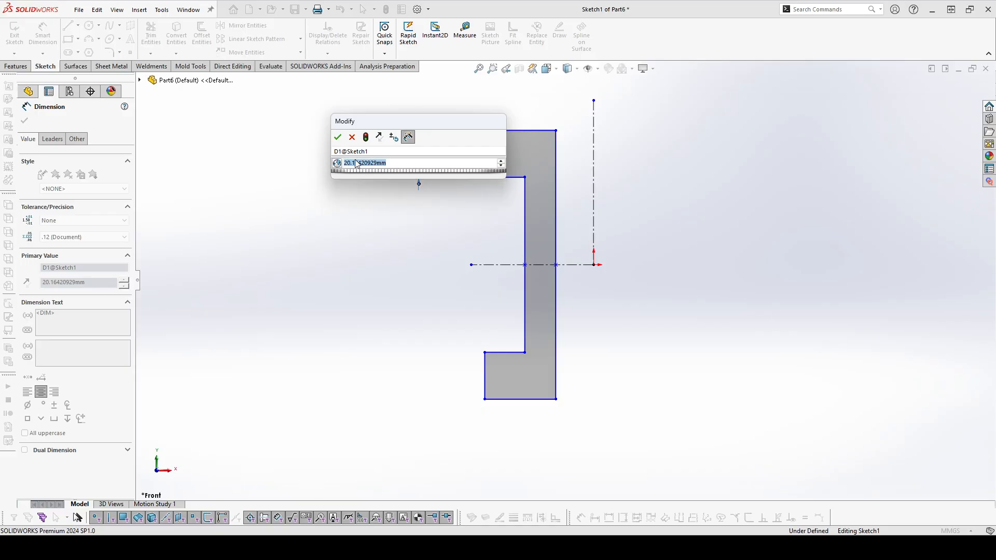
{"action": "type", "text": "6.00mm"}
{"action": "left_click", "coordinate": [338, 137]}
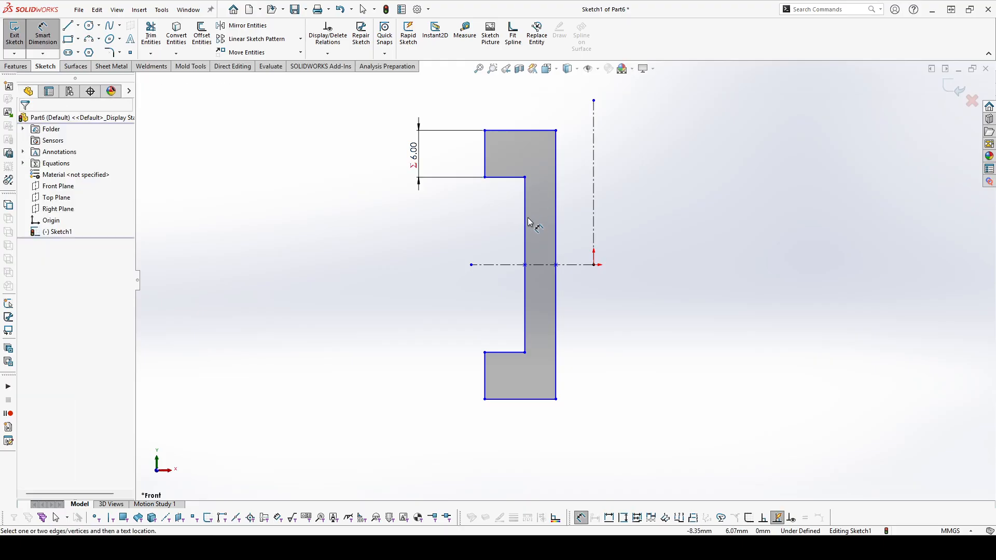
Dimension the wall thickness between the profile's two long vertical lines and link it to global variable C.
{"action": "left_click", "coordinate": [555, 223]}
{"action": "left_click", "coordinate": [525, 218]}
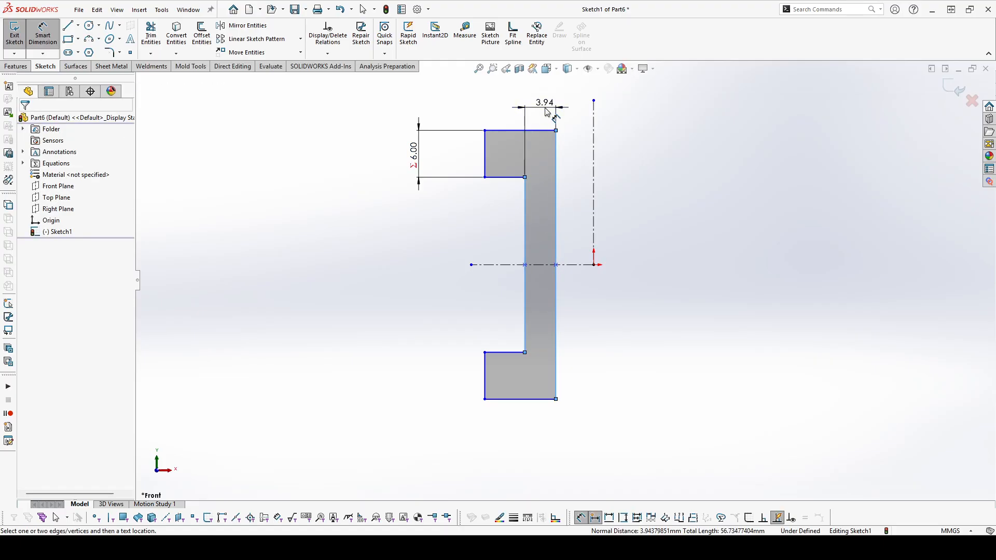
{"action": "left_click", "coordinate": [542, 103]}
{"action": "type", "text": "=C"}
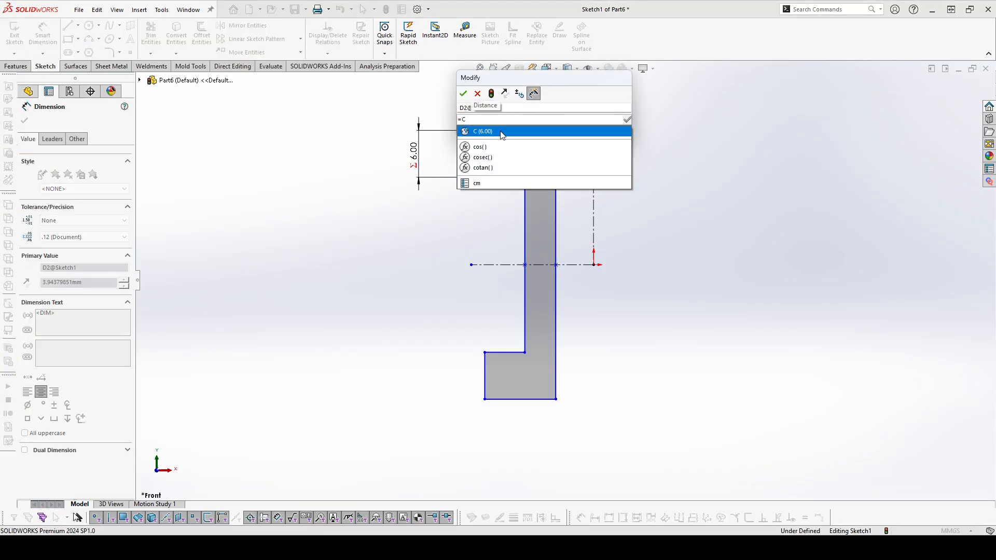
{"action": "left_click", "coordinate": [502, 132]}
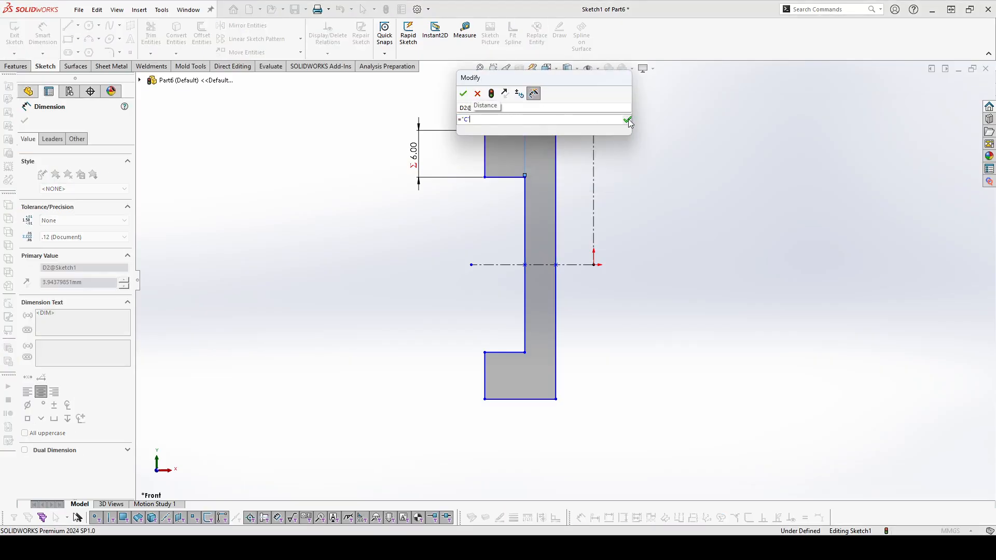
{"action": "left_click", "coordinate": [627, 120]}
{"action": "left_click", "coordinate": [464, 95]}
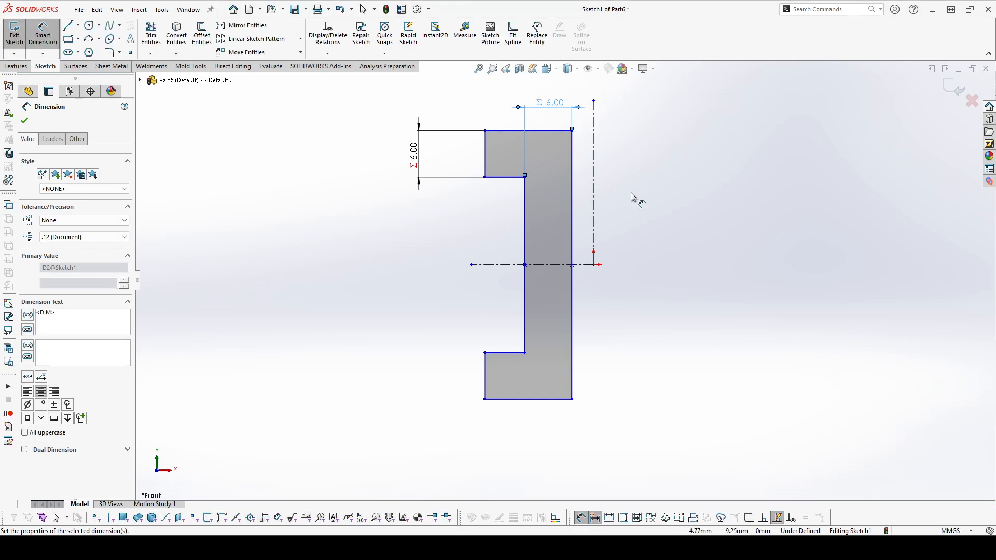
Dimension the inner vertical line's length, link it to a new global variable A, and set it to 80 mm.
{"action": "left_click", "coordinate": [572, 224]}
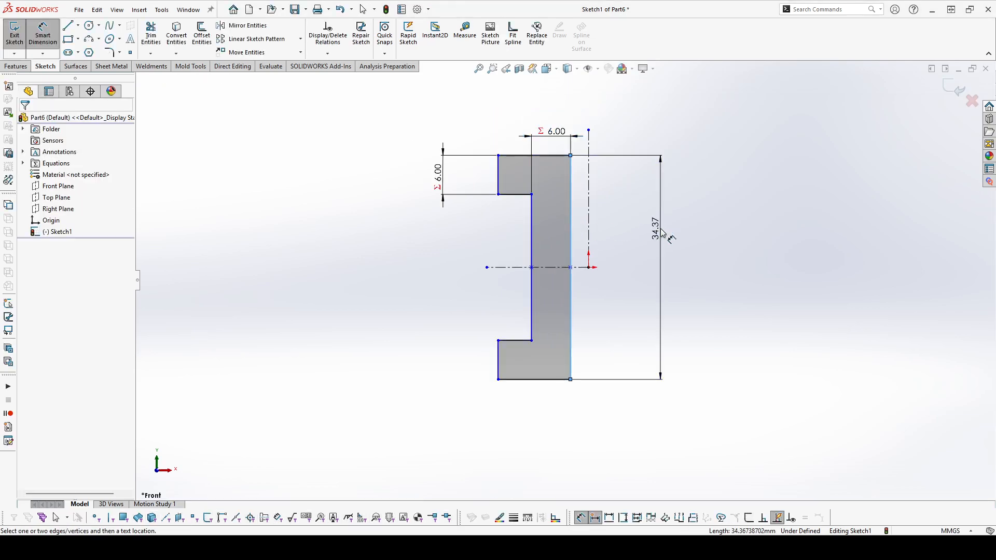
{"action": "left_click", "coordinate": [661, 228]}
{"action": "type", "text": "=A"}
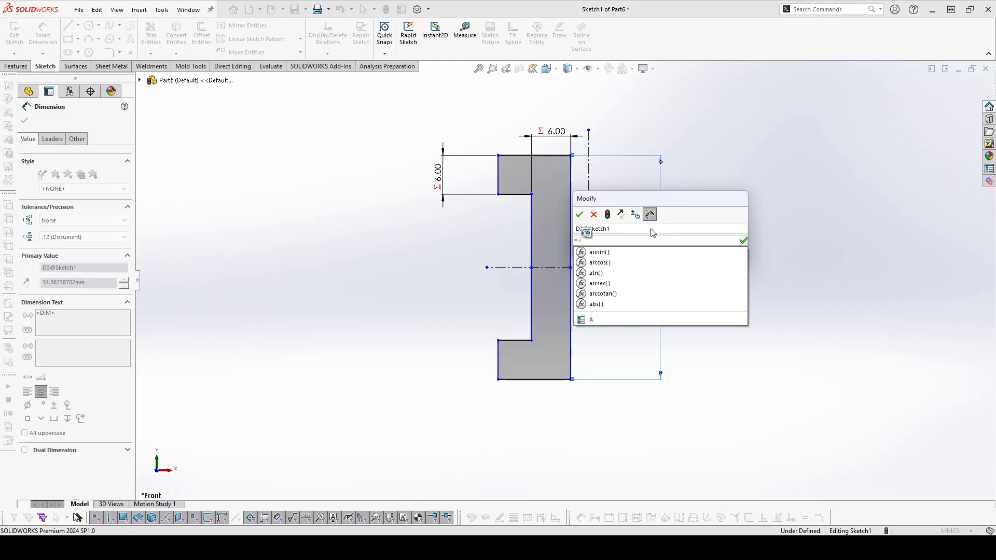
{"action": "left_click", "coordinate": [586, 234]}
{"action": "double_click", "coordinate": [599, 240]}
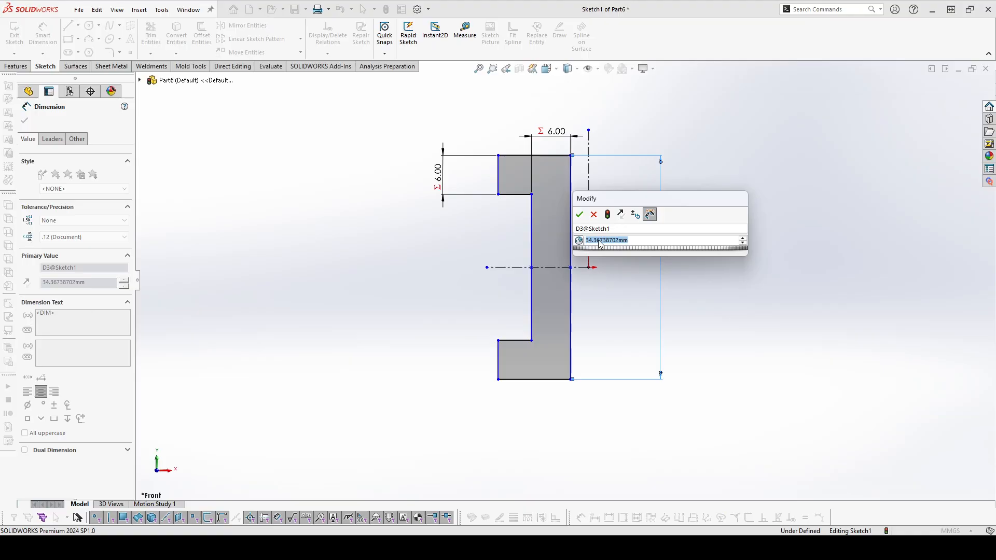
{"action": "type", "text": "80"}
{"action": "key", "text": "Return"}
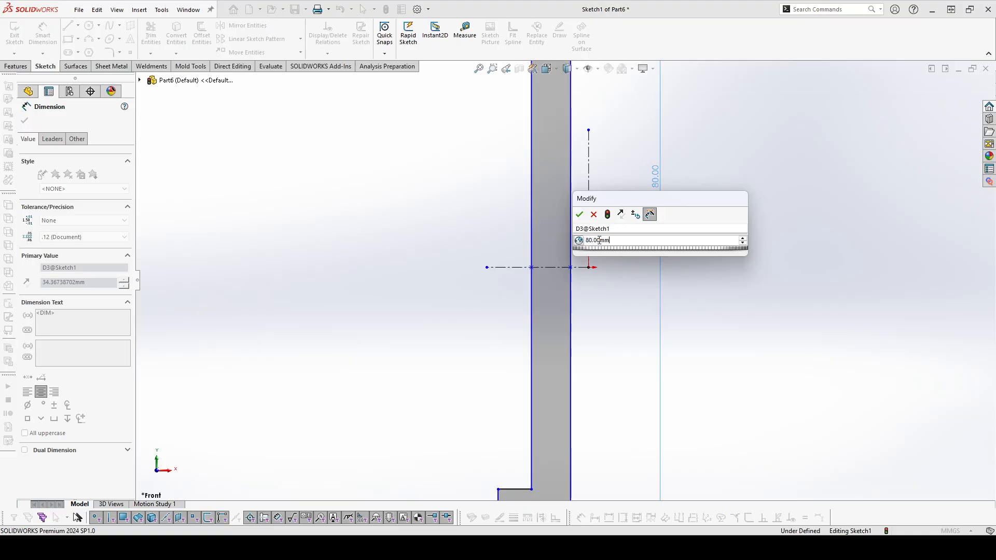
{"action": "left_click", "coordinate": [580, 215]}
{"action": "key", "text": "f"}
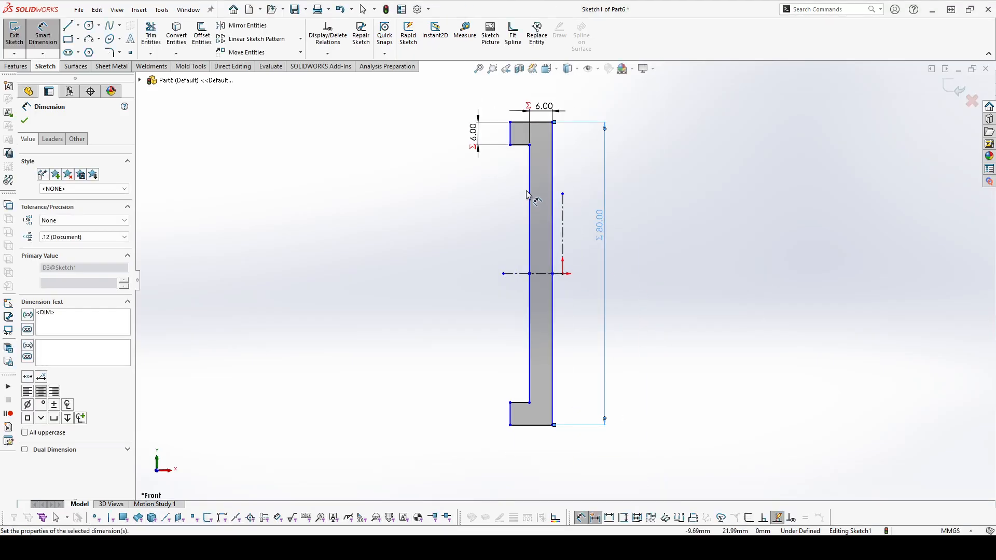
Dimension the upper flange's overhang beyond the wall and link it to global variable C.
{"action": "left_click", "coordinate": [519, 145]}
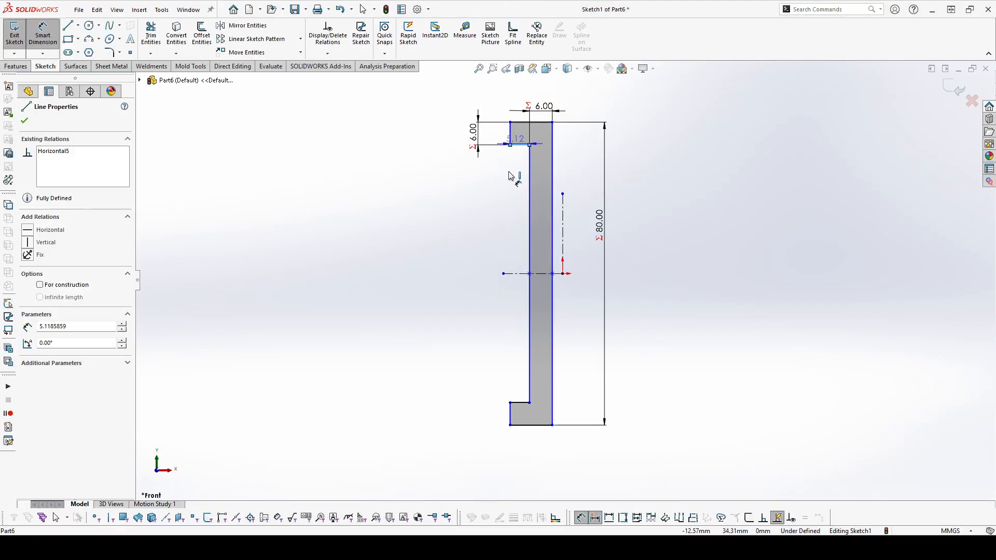
{"action": "left_click", "coordinate": [480, 178]}
{"action": "type", "text": "=C"}
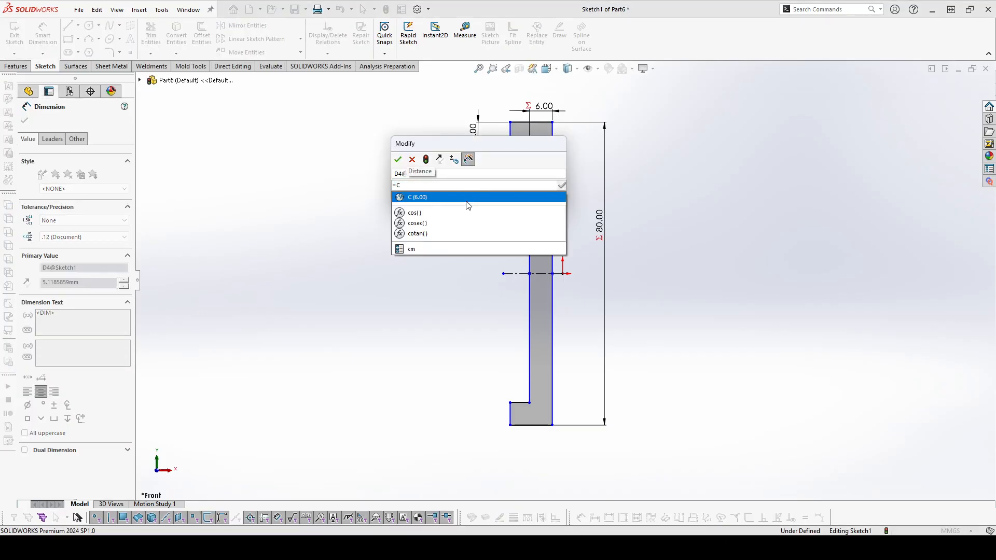
{"action": "left_click", "coordinate": [437, 200]}
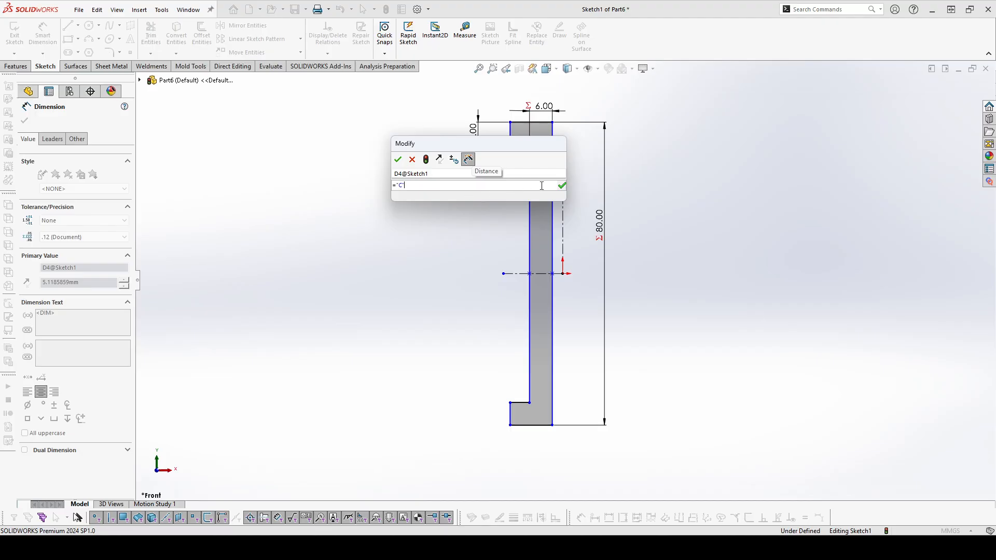
{"action": "left_click", "coordinate": [562, 185]}
{"action": "left_click", "coordinate": [397, 159]}
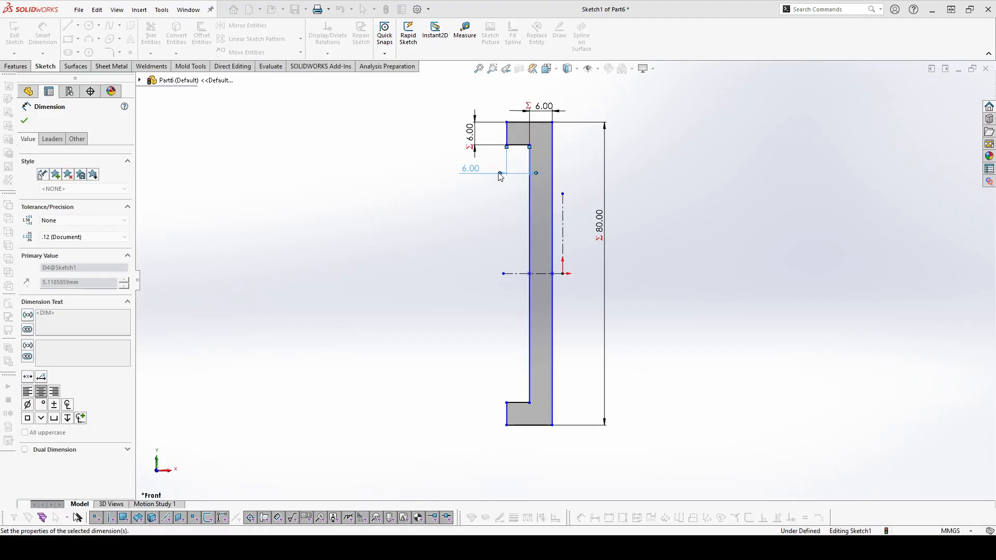
Add a doubled diameter dimension from the inner vertical line across the vertical centerline, set it to A/4, and place it below the origin.
{"action": "left_click", "coordinate": [552, 191]}
{"action": "left_click", "coordinate": [562, 209]}
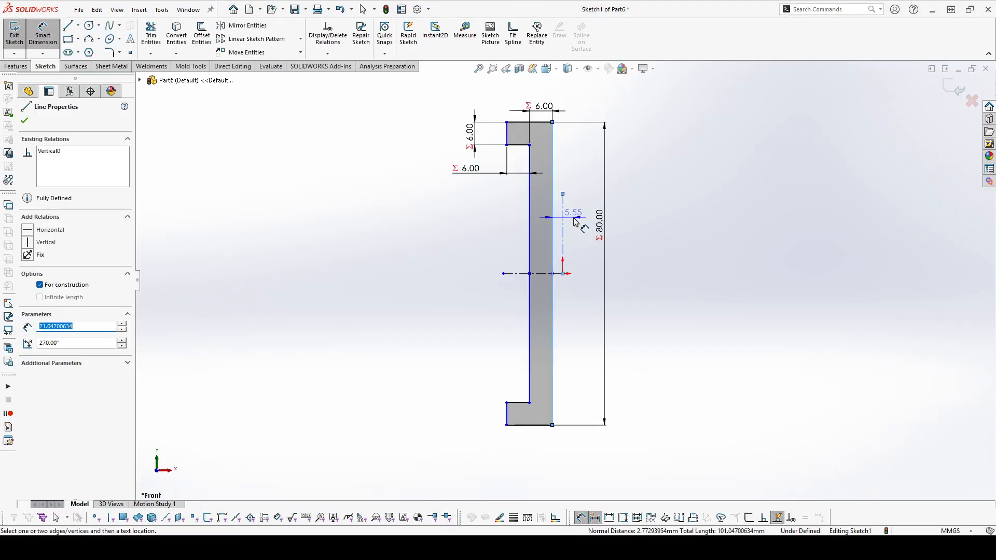
{"action": "left_click", "coordinate": [574, 221]}
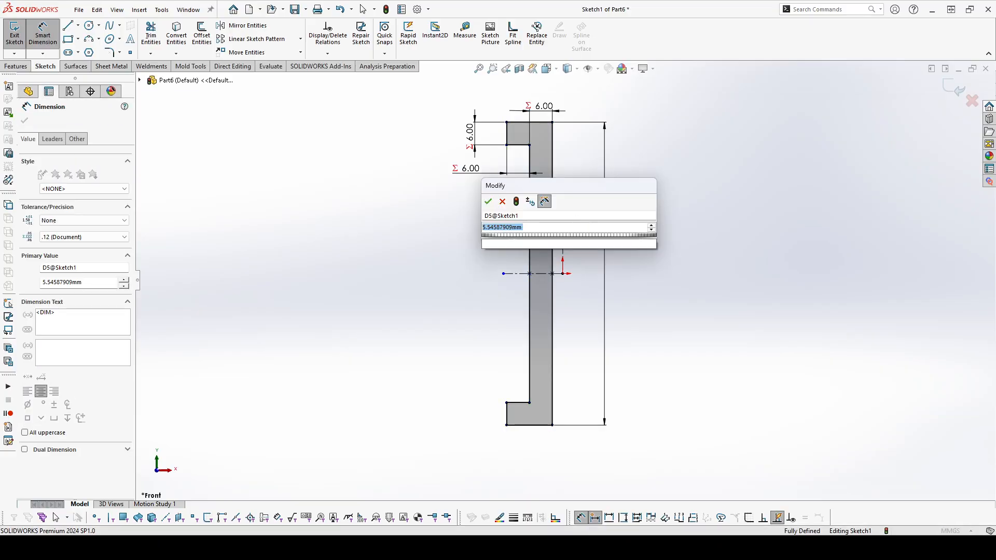
{"action": "type", "text": "=A"}
{"action": "left_click", "coordinate": [565, 234]}
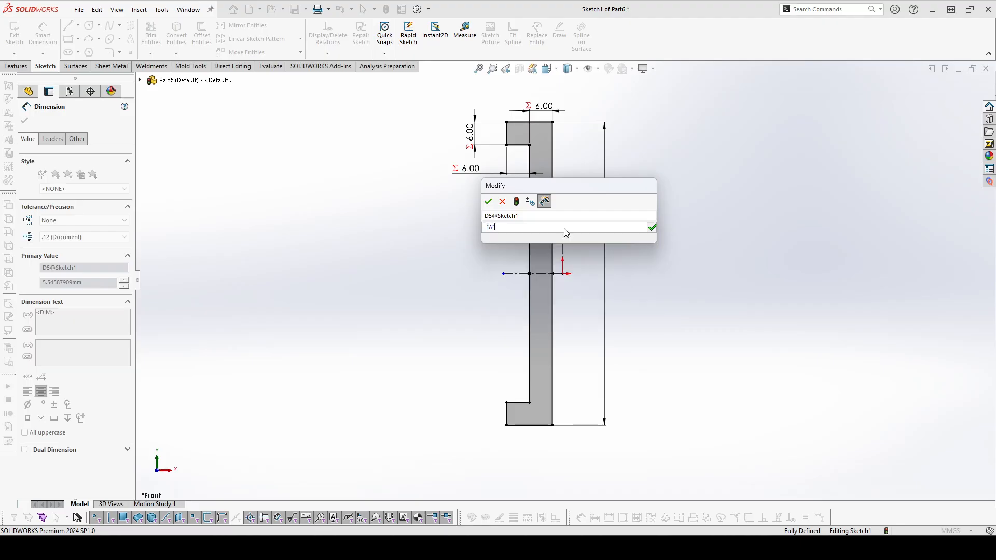
{"action": "type", "text": "/4"}
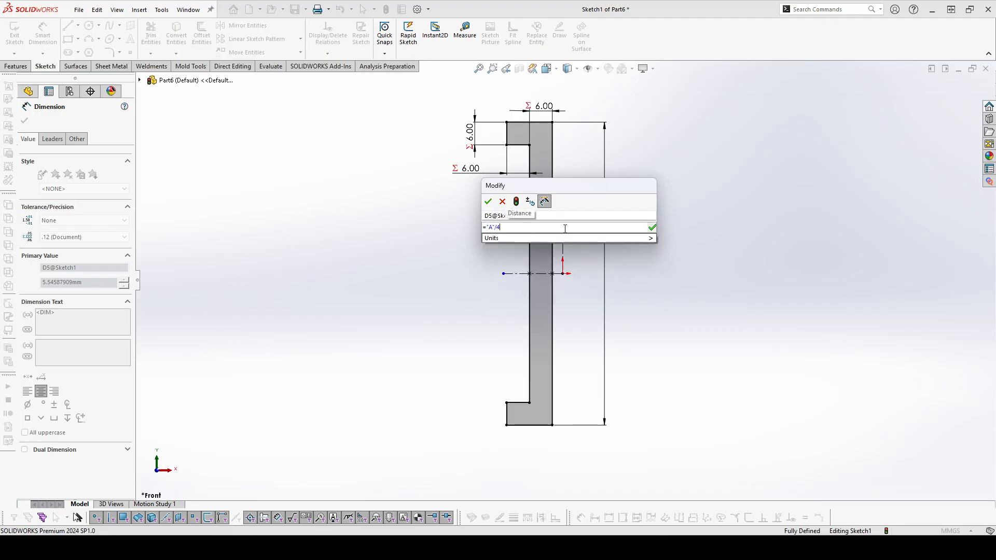
{"action": "left_click", "coordinate": [651, 227]}
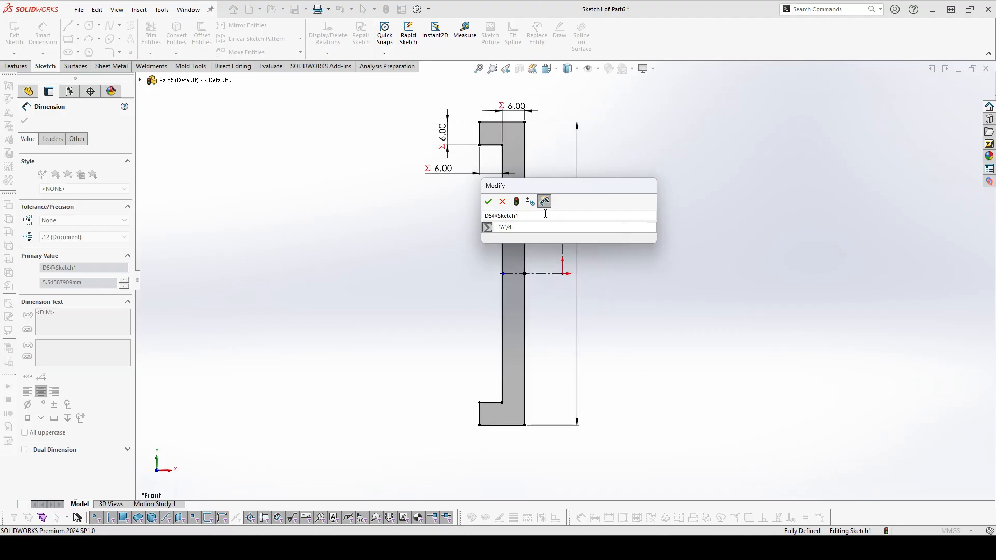
{"action": "left_click", "coordinate": [487, 201]}
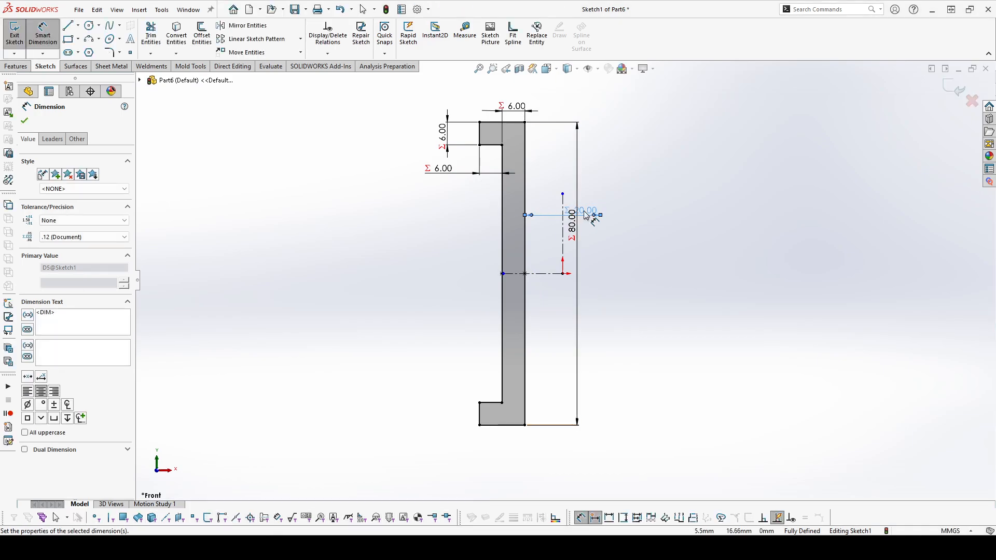
{"action": "left_click_drag", "start_coordinate": [584, 211], "coordinate": [553, 318]}
{"action": "left_click", "coordinate": [637, 296]}
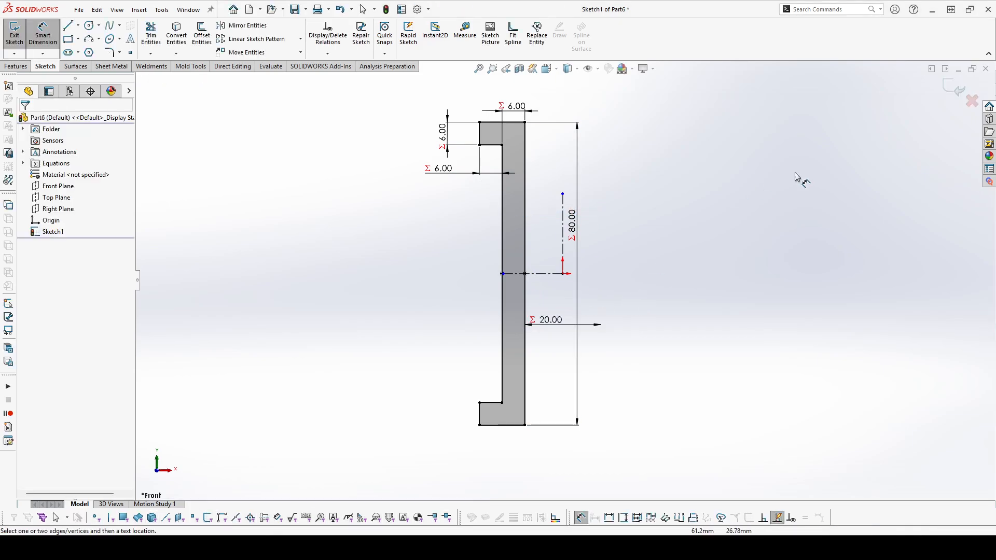
Revolve the flanged profile 360 degrees about the vertical centerline.
{"action": "left_click", "coordinate": [21, 66]}
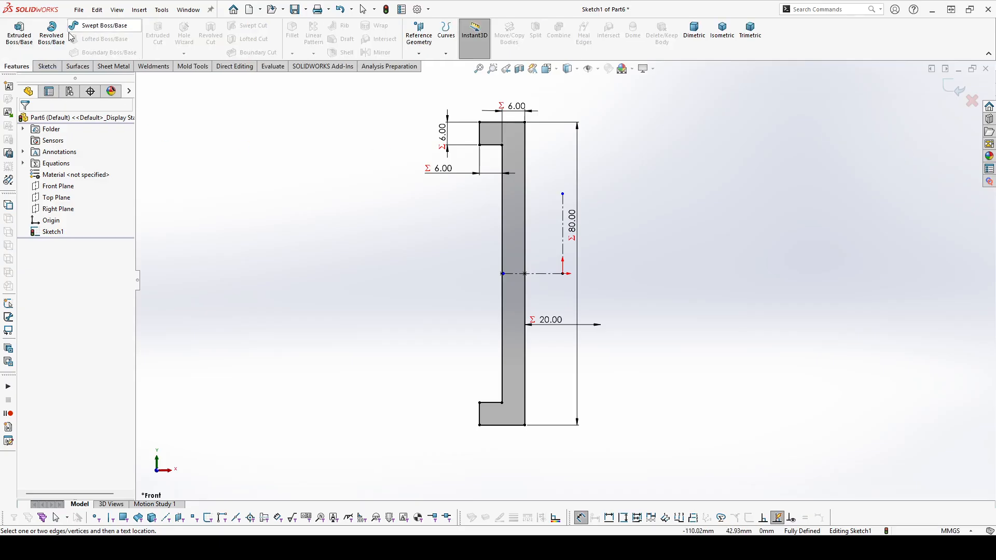
{"action": "left_click", "coordinate": [51, 32]}
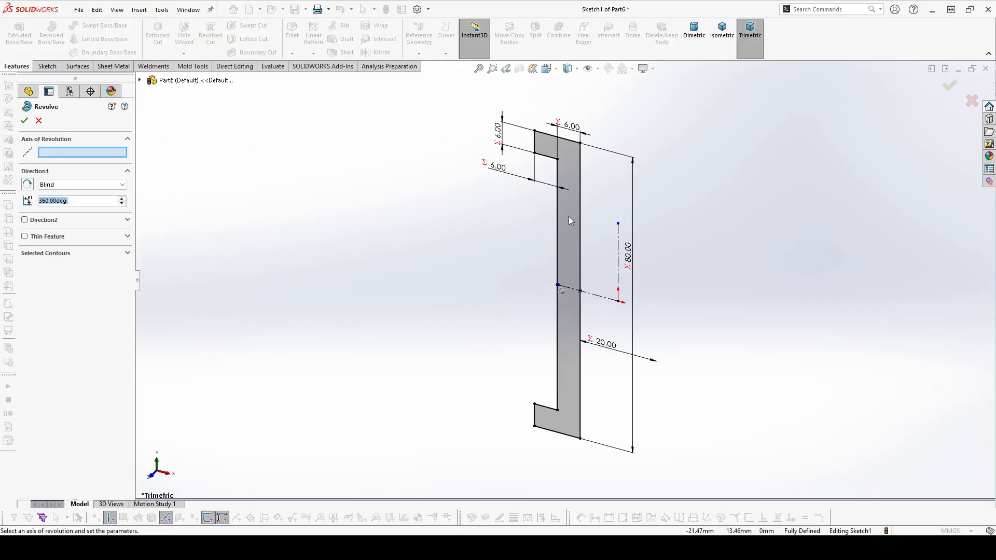
{"action": "left_click", "coordinate": [618, 233]}
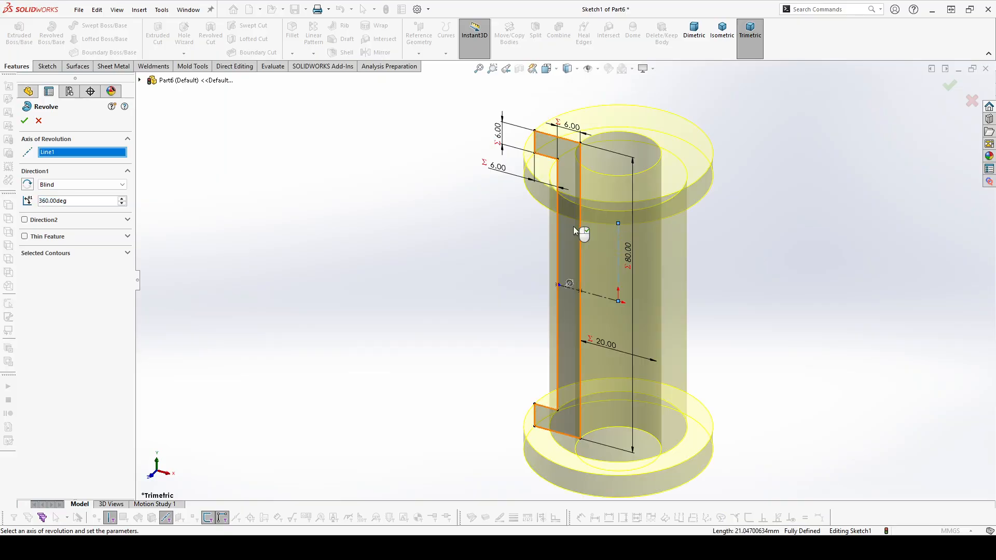
{"action": "left_click", "coordinate": [24, 120]}
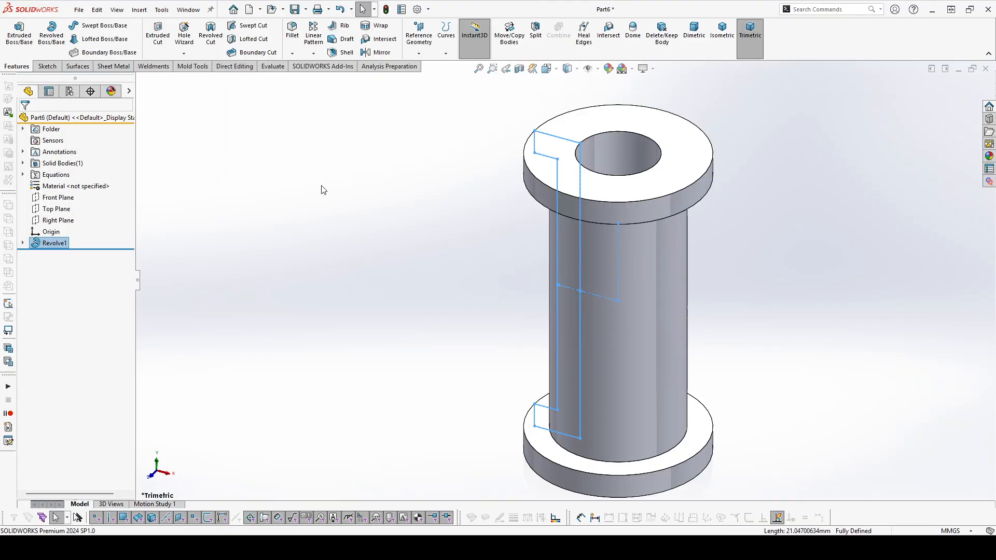
{"action": "key", "text": "z"}
{"action": "key", "text": "z"}
{"action": "left_click", "coordinate": [668, 282]}
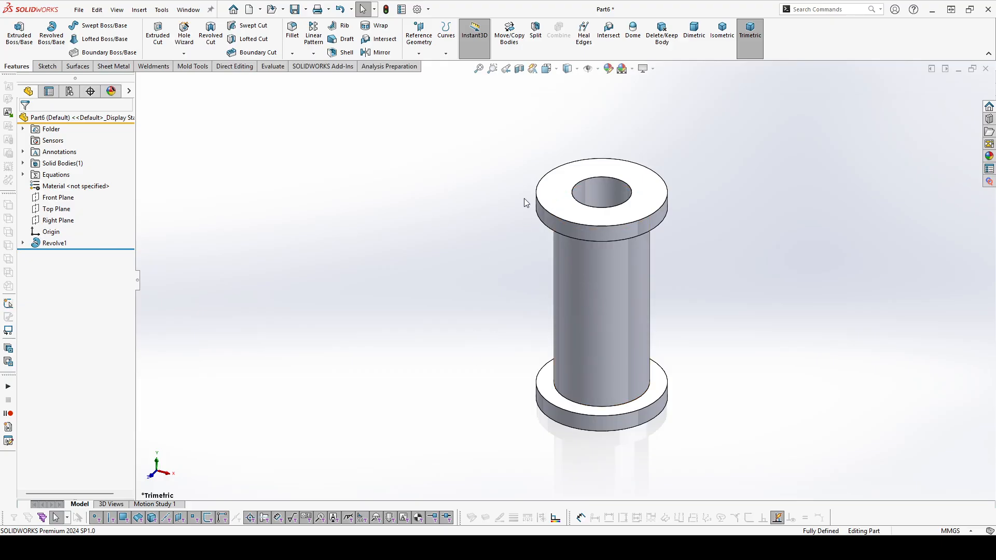
Start a sketch on the Top Plane and draw a horizontal construction line about 85 mm long from the origin toward negative X.
{"action": "left_click", "coordinate": [51, 210]}
{"action": "left_click", "coordinate": [54, 199]}
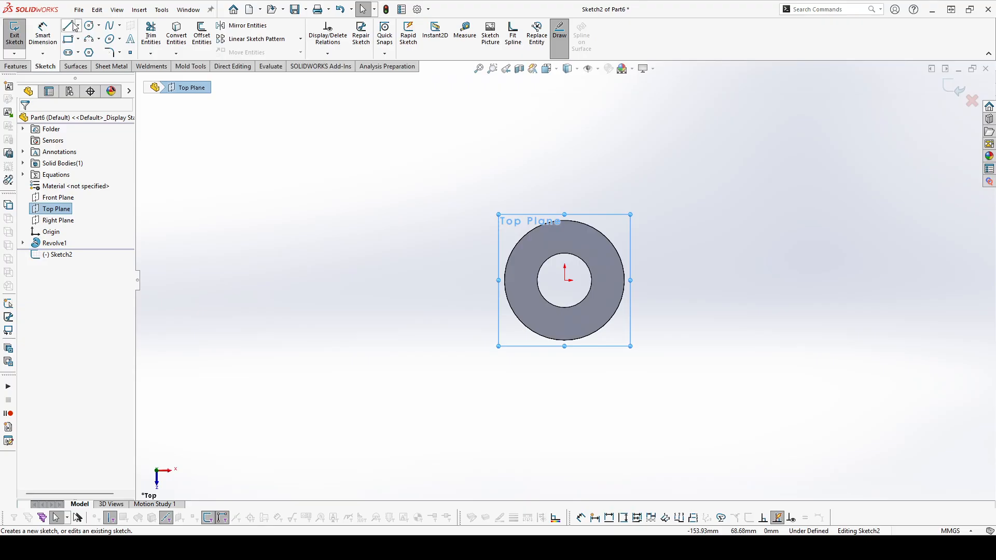
{"action": "key", "text": "l"}
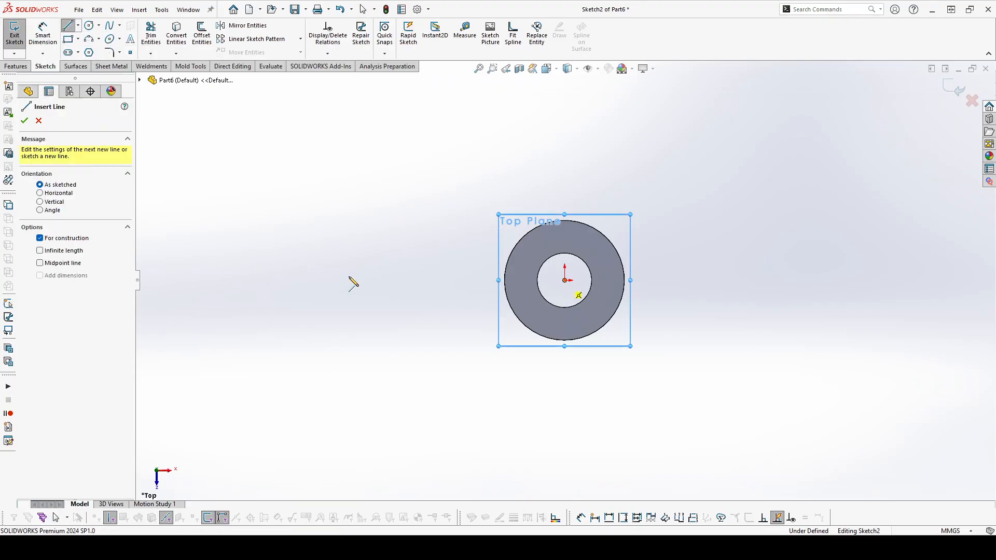
{"action": "left_click", "coordinate": [334, 280]}
{"action": "key", "text": "Escape"}
{"action": "scroll", "coordinate": [335, 275], "scroll_direction": "down", "scroll_amount": 1}
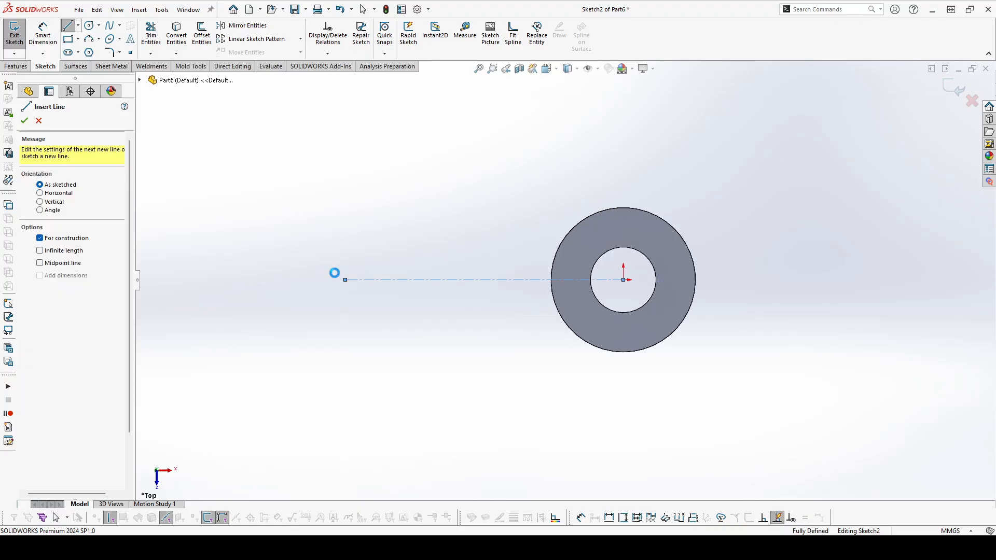
{"action": "key", "text": "Escape"}
Sketch a corner rectangle about 16 mm high across the horizontal centerline, between its outer end and the pin.
{"action": "left_click", "coordinate": [68, 39]}
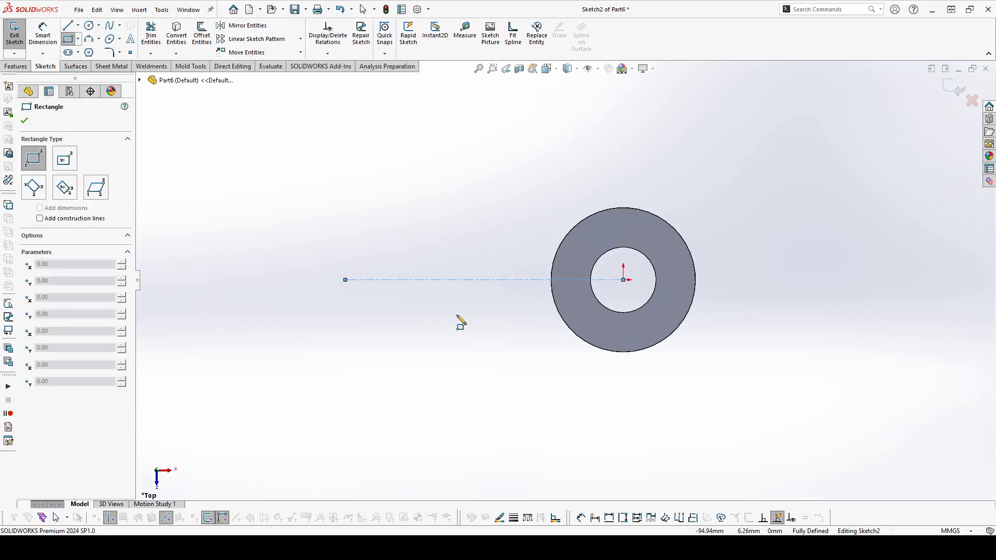
{"action": "left_click_drag", "start_coordinate": [312, 259], "coordinate": [529, 312]}
{"action": "key", "text": "Escape"}
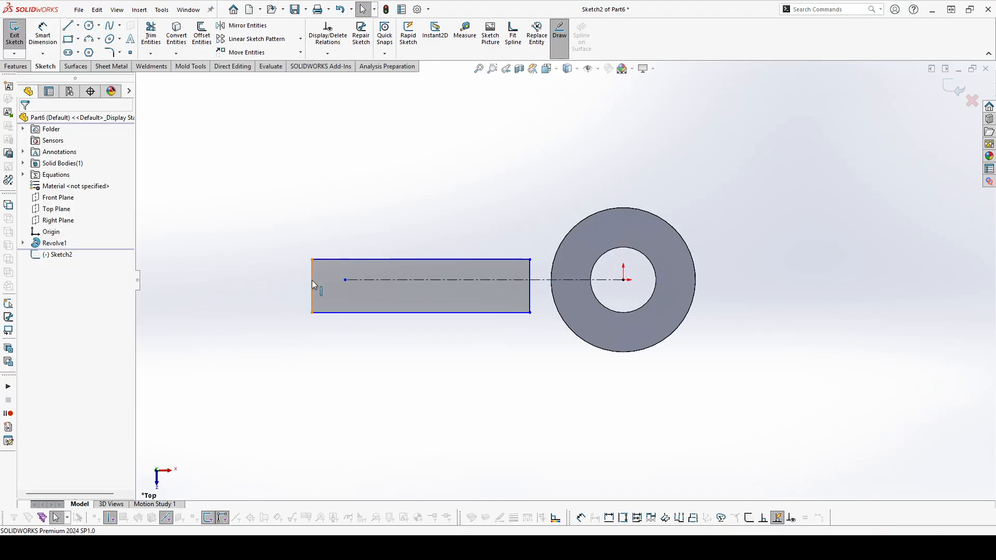
Join the midpoint of the rectangle's outer short edge to the centerline's outer endpoint.
{"action": "right_click", "coordinate": [313, 280]}
{"action": "key", "text": "Escape"}
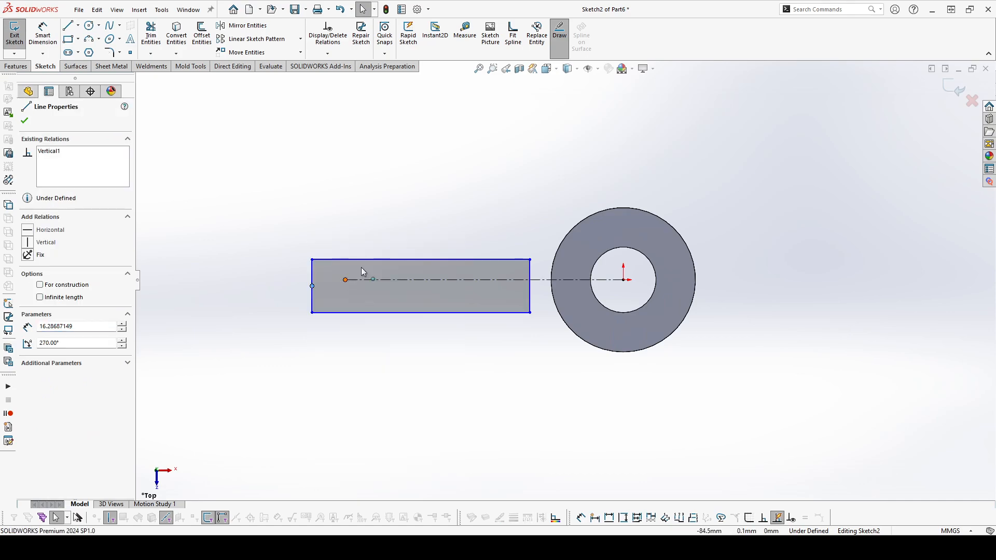
{"action": "left_click", "coordinate": [344, 279], "text": "ctrl"}
{"action": "left_click", "coordinate": [404, 233]}
{"action": "left_click", "coordinate": [419, 173]}
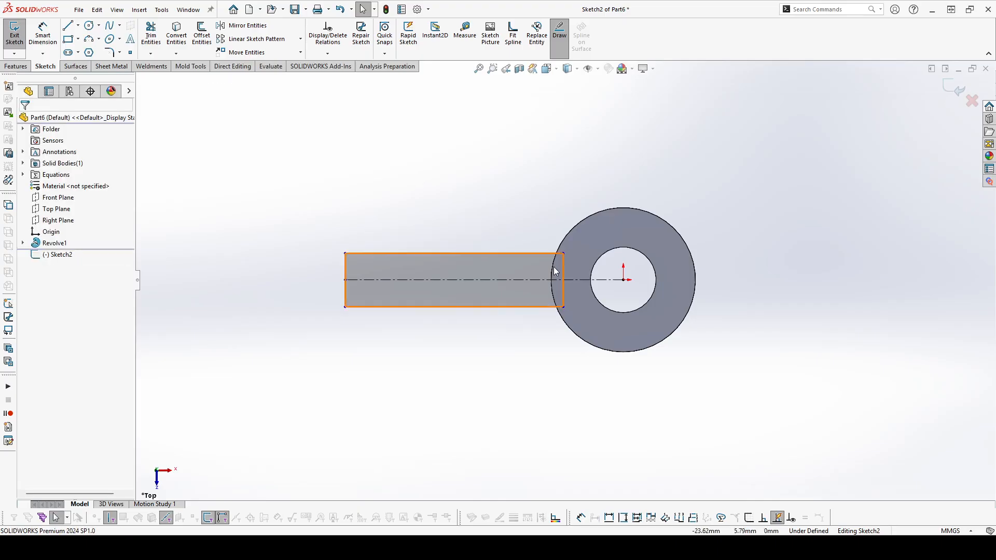
Display the model with hidden lines visible and attach the rectangle's upper inner corner to the pin's dashed outer-wall circle.
{"action": "left_click", "coordinate": [576, 69]}
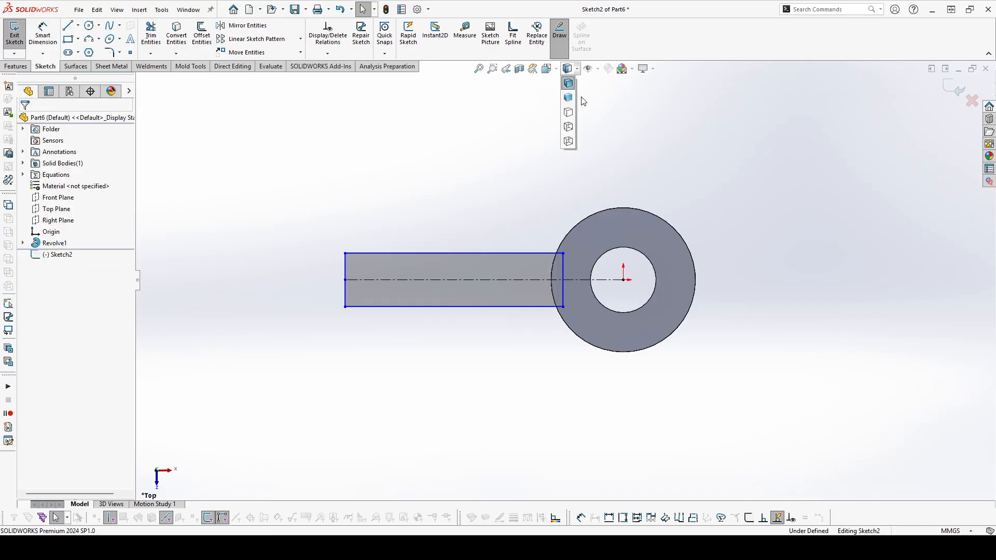
{"action": "left_click", "coordinate": [568, 128]}
{"action": "scroll", "coordinate": [597, 283], "scroll_direction": "down", "scroll_amount": 4}
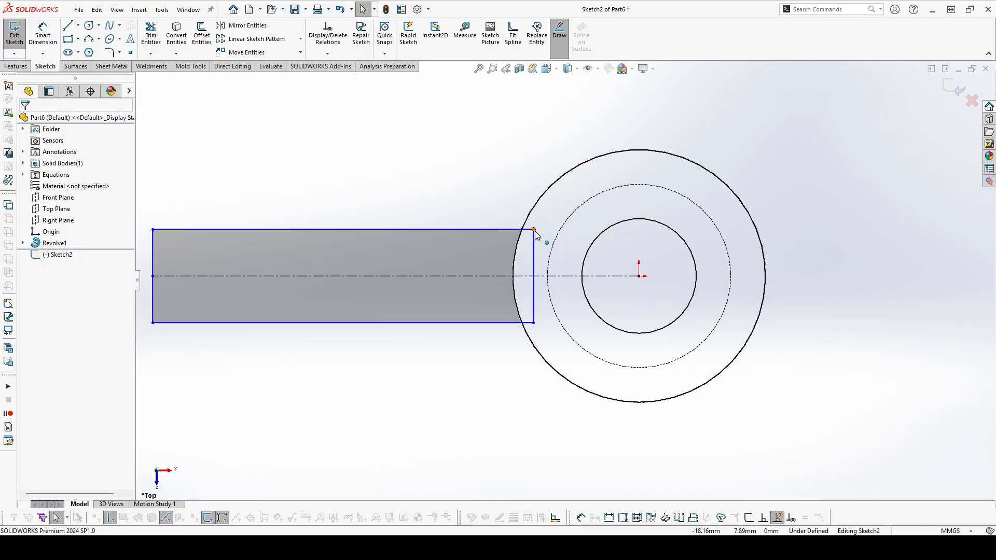
{"action": "left_click_drag", "start_coordinate": [534, 229], "coordinate": [562, 226]}
{"action": "left_click", "coordinate": [491, 203]}
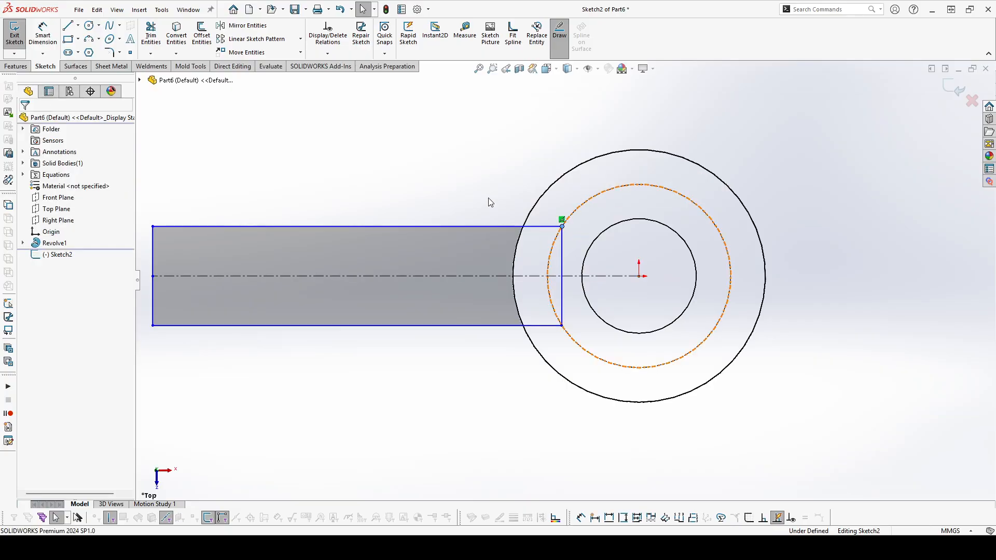
Dimension the rectangle's outer short edge and link its value to the global variable with "=C".
{"action": "key", "text": "z"}
{"action": "left_click", "coordinate": [43, 35]}
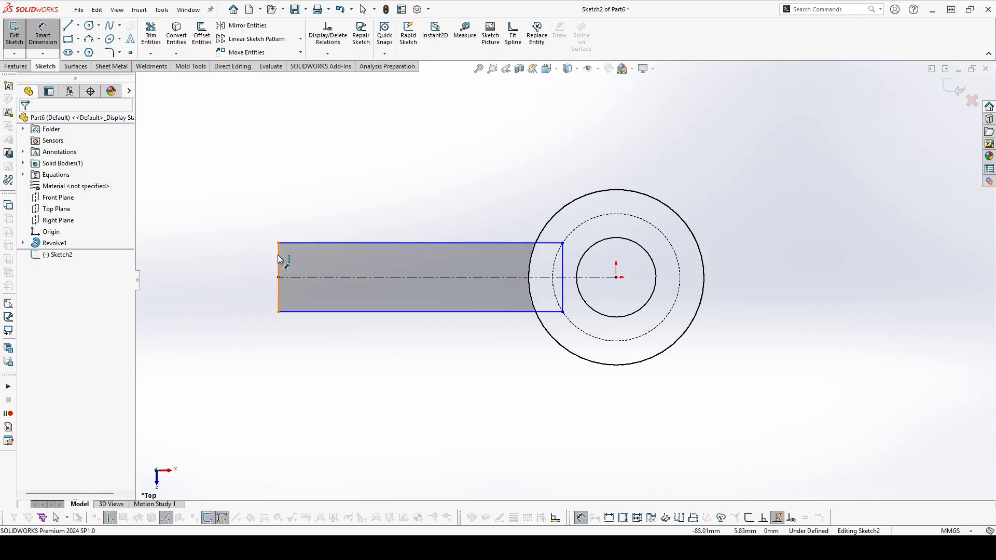
{"action": "left_click", "coordinate": [239, 273]}
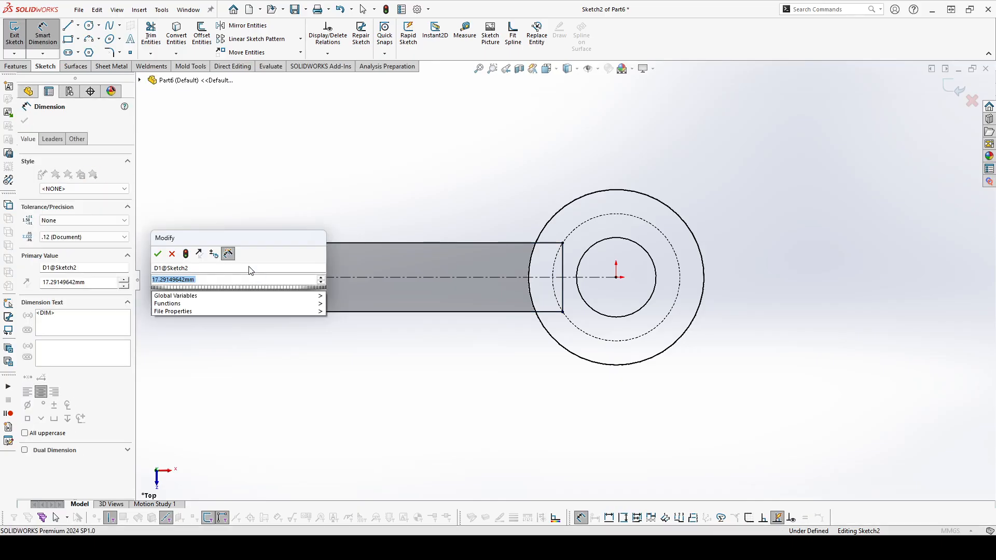
{"action": "type", "text": "=C"}
{"action": "left_click", "coordinate": [222, 292]}
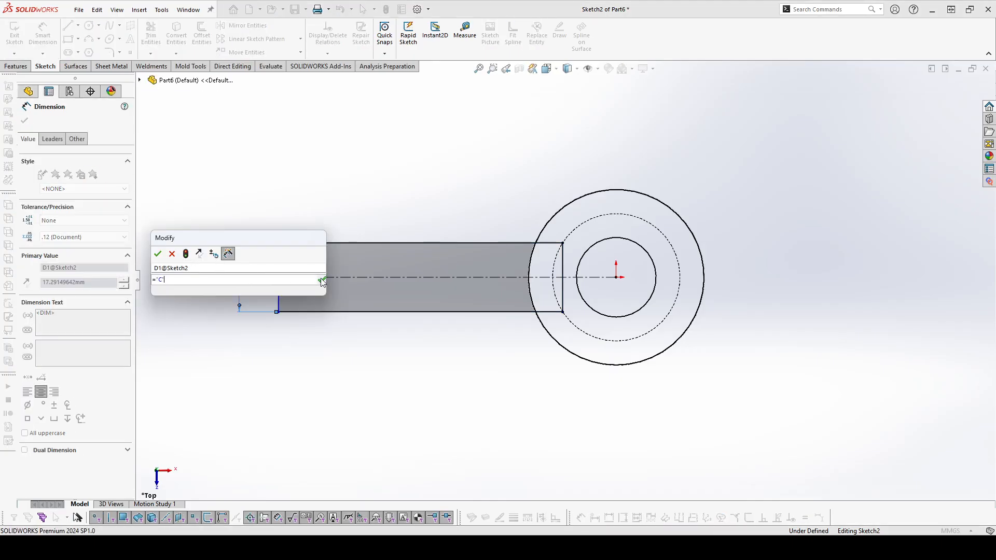
{"action": "left_click", "coordinate": [321, 280]}
{"action": "left_click", "coordinate": [158, 254]}
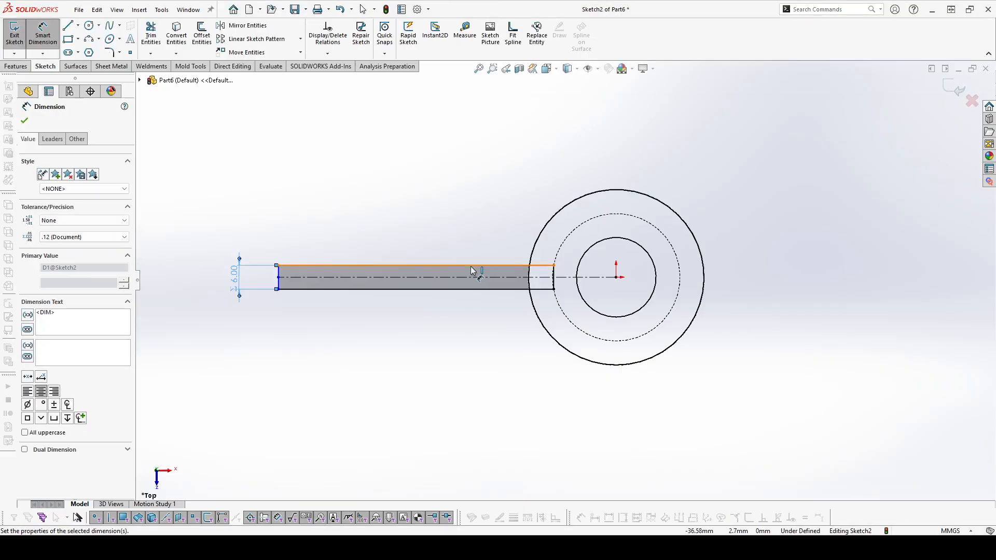
Dimension the horizontal centerline's full length from the origin and link it to the global variable with "=B".
{"action": "left_click", "coordinate": [455, 255]}
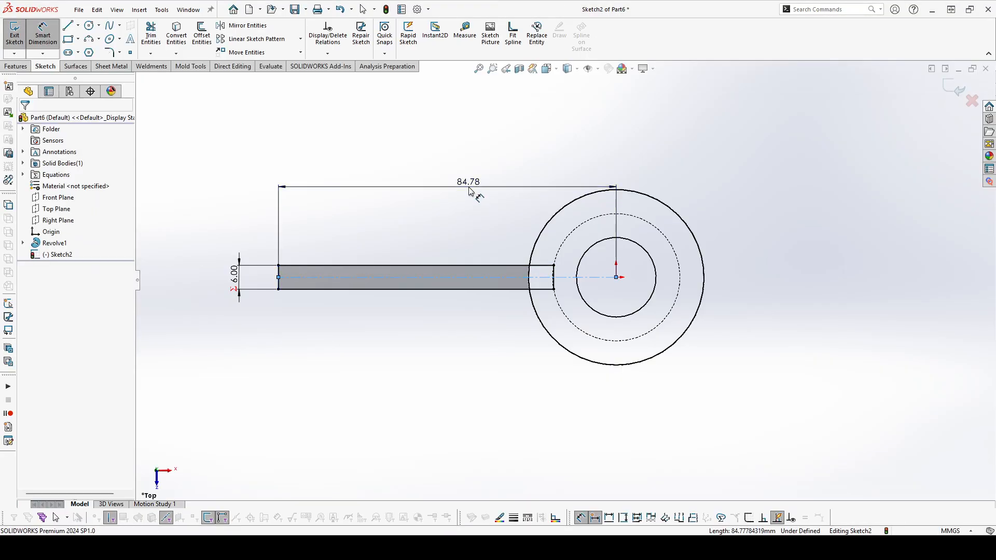
{"action": "left_click", "coordinate": [469, 190]}
{"action": "type", "text": "=B"}
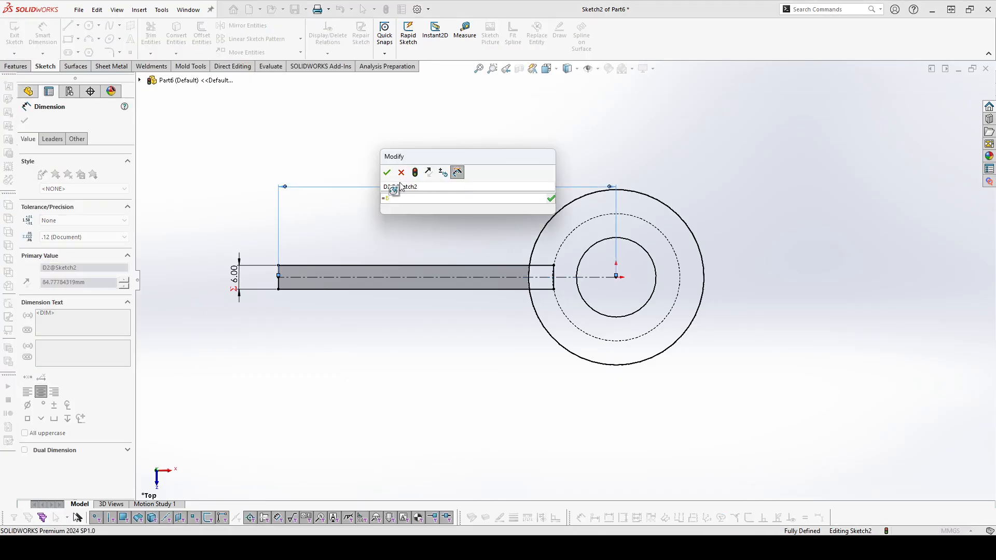
{"action": "key", "text": "BackSpace"}
{"action": "key", "text": "BackSpace"}
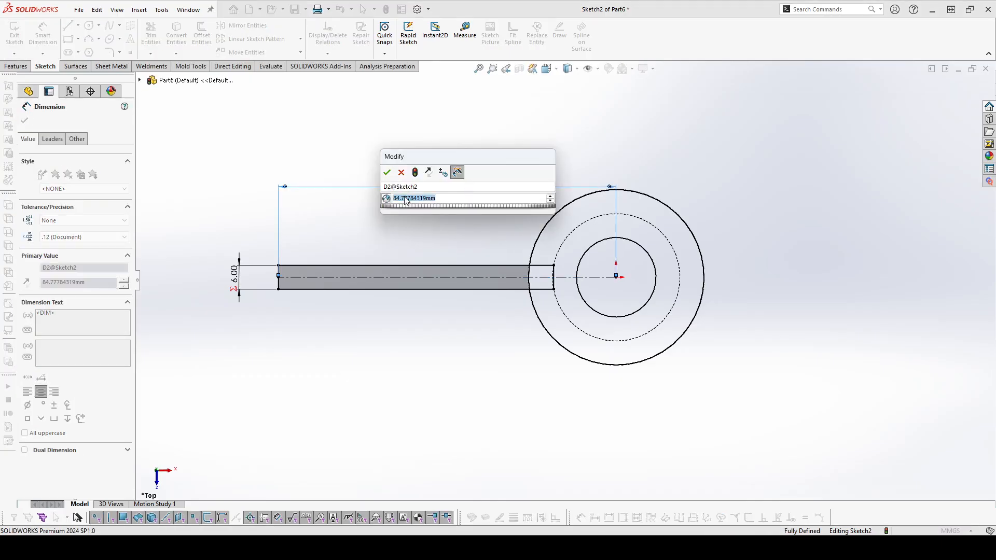
{"action": "type", "text": "100.00mm"}
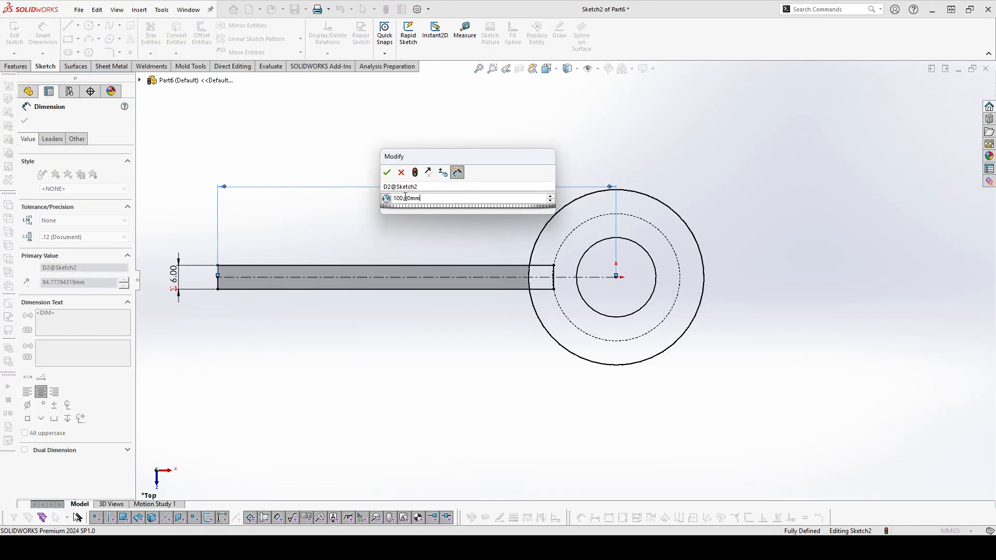
{"action": "left_click", "coordinate": [386, 173]}
Extrude the arm profile with Direction 1 set to Up To Surface, ending at the pin's upper flange face.
{"action": "mouse_move", "coordinate": [444, 161]}
{"action": "middle_mouse_down"}
{"action": "mouse_move", "coordinate": [460, 129]}
{"action": "mouse_move", "coordinate": [464, 65]}
{"action": "middle_mouse_up"}
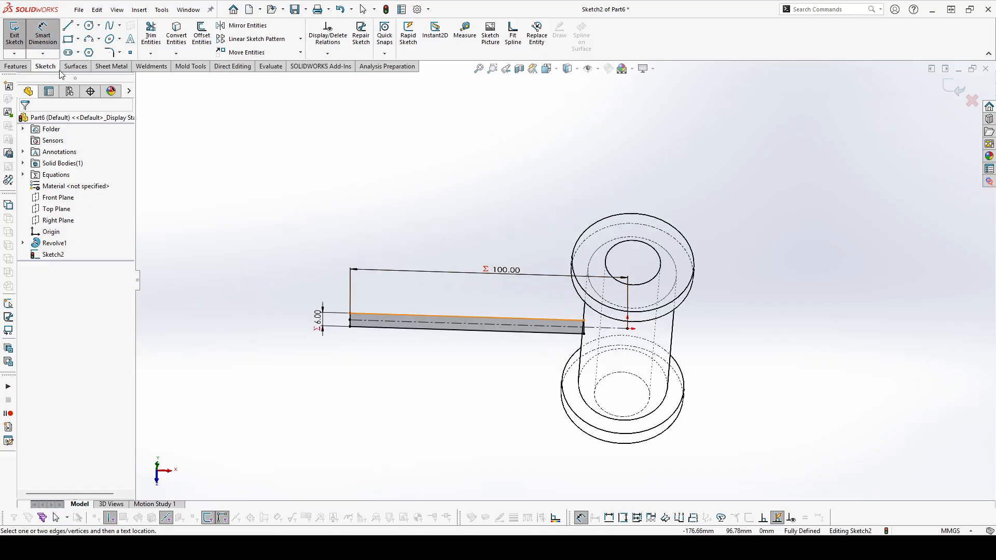
{"action": "left_click", "coordinate": [17, 66]}
{"action": "left_click", "coordinate": [20, 37]}
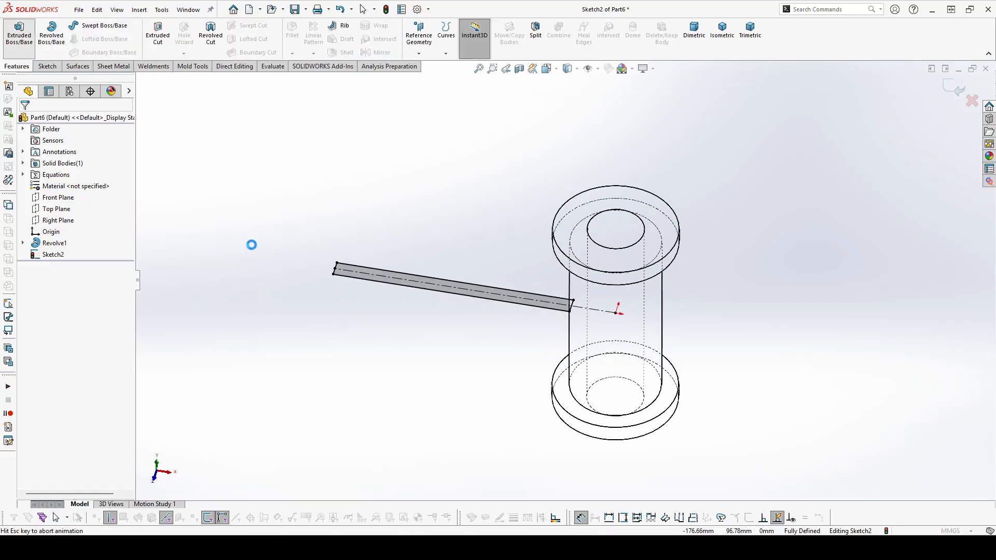
{"action": "left_click", "coordinate": [82, 183]}
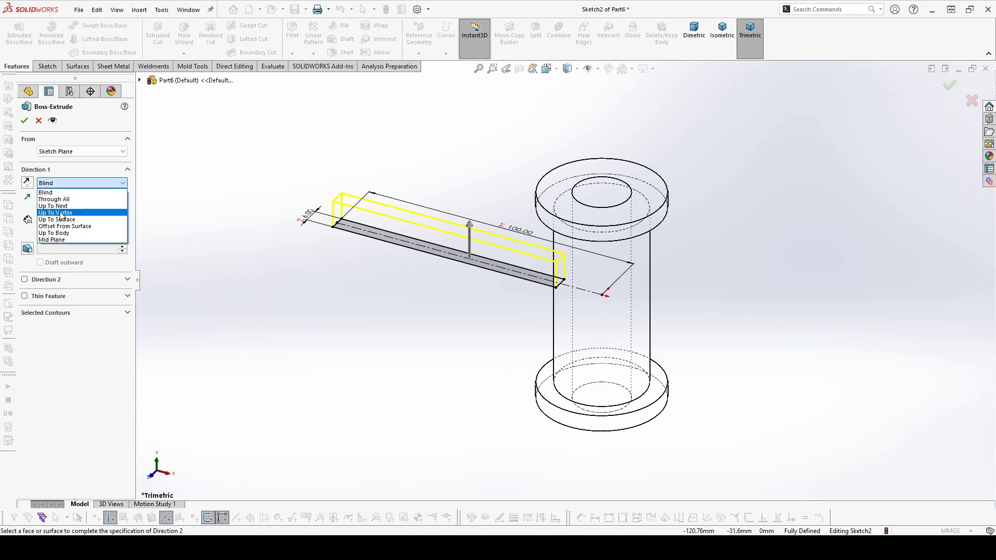
{"action": "left_click", "coordinate": [65, 220]}
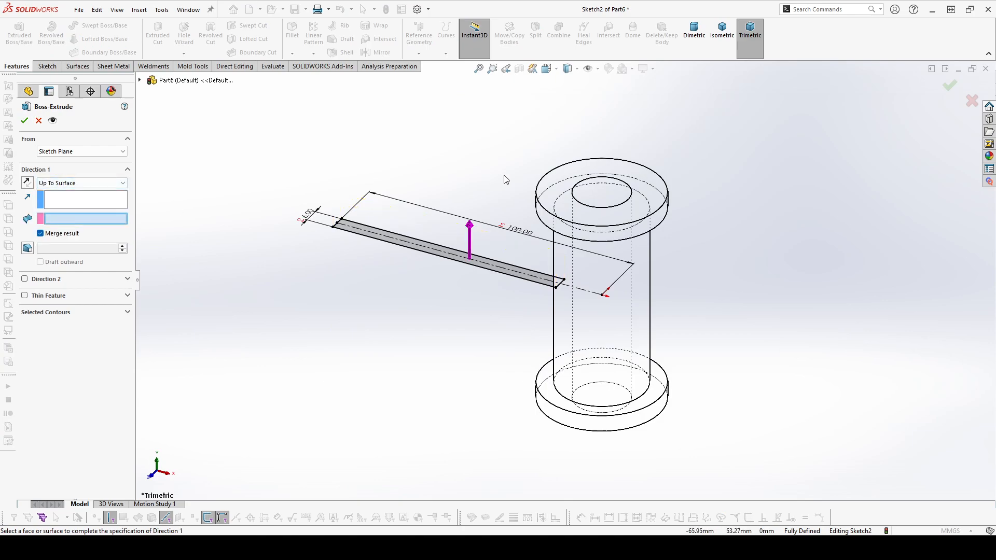
{"action": "left_click", "coordinate": [566, 181]}
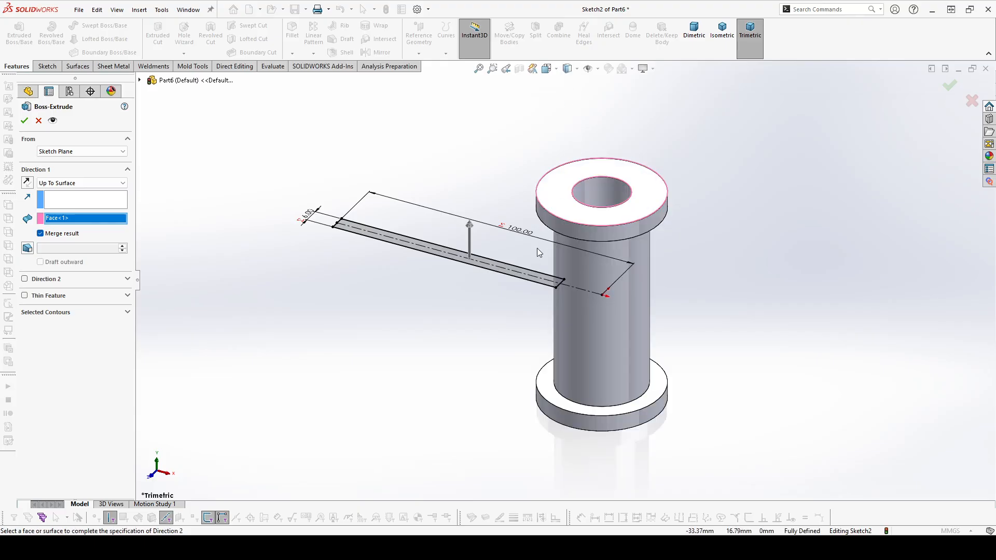
Add Direction 2 as Up To Surface, ending at the underside of the pin's lower flange, and finish the extrusion.
{"action": "scroll", "coordinate": [537, 253], "scroll_direction": "up", "scroll_amount": 1}
{"action": "left_click", "coordinate": [48, 278]}
{"action": "left_click", "coordinate": [81, 291]}
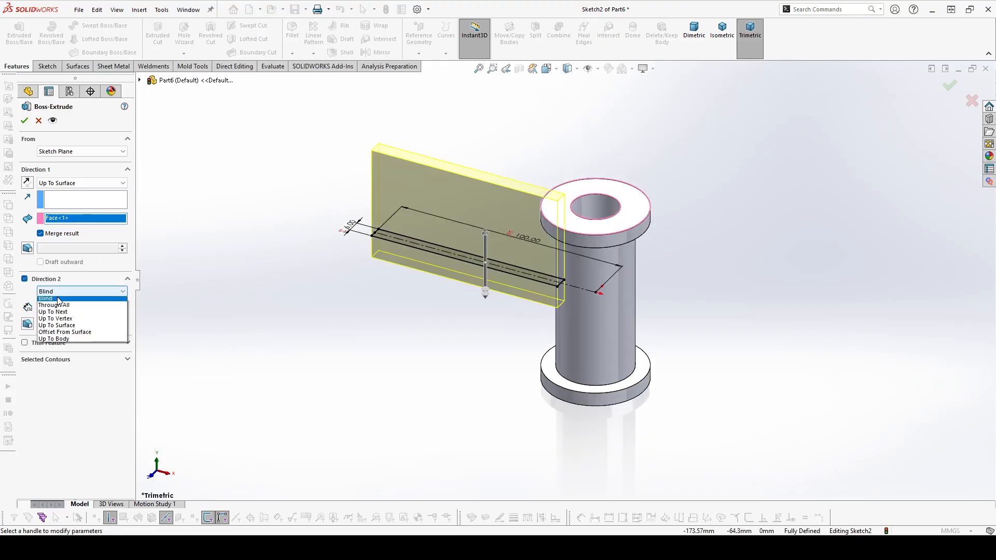
{"action": "left_click", "coordinate": [69, 332]}
{"action": "middle_click_drag", "start_coordinate": [524, 389], "coordinate": [582, 358]}
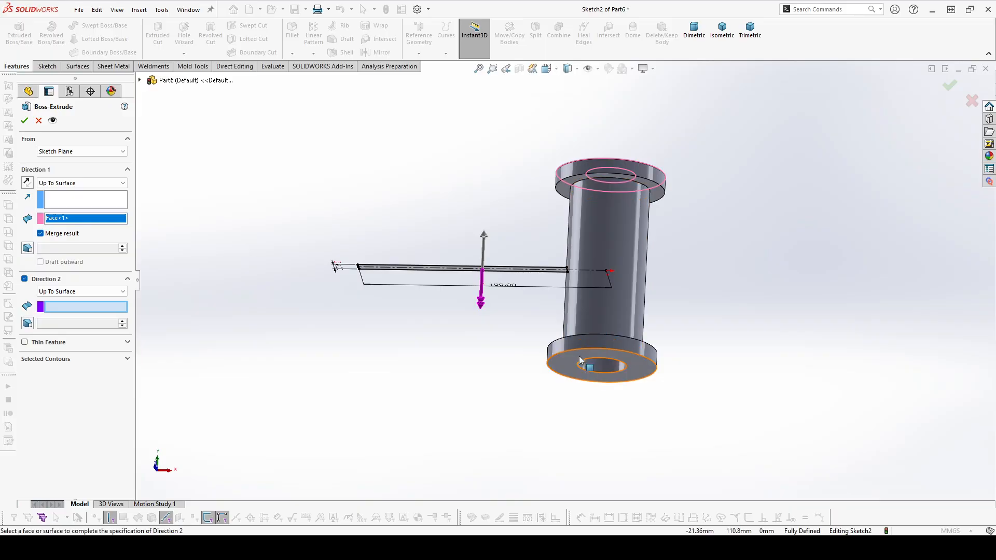
{"action": "left_click", "coordinate": [569, 366]}
{"action": "middle_click_drag", "start_coordinate": [572, 290], "coordinate": [611, 354]}
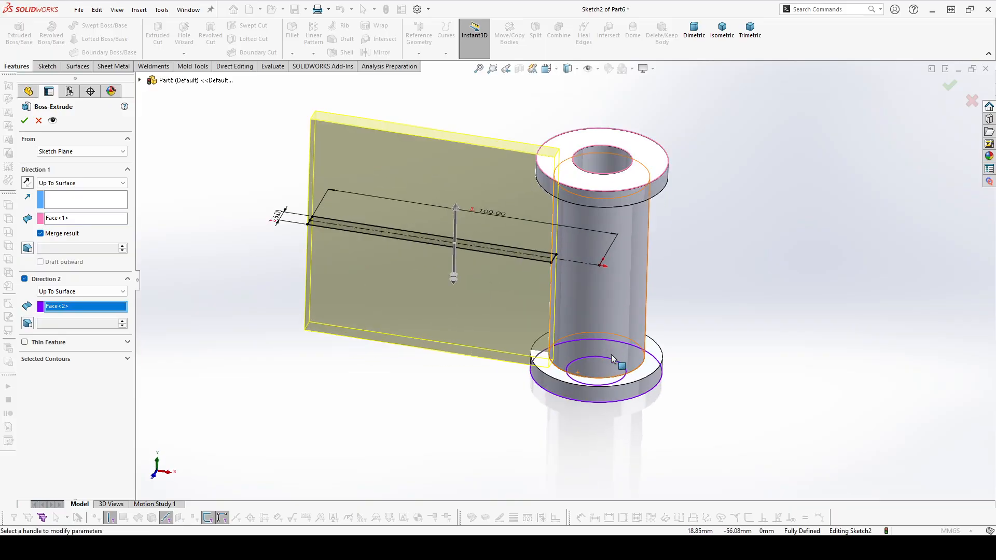
{"action": "scroll", "coordinate": [528, 297], "scroll_direction": "down", "scroll_amount": 1}
{"action": "scroll", "coordinate": [528, 296], "scroll_direction": "up", "scroll_amount": 1}
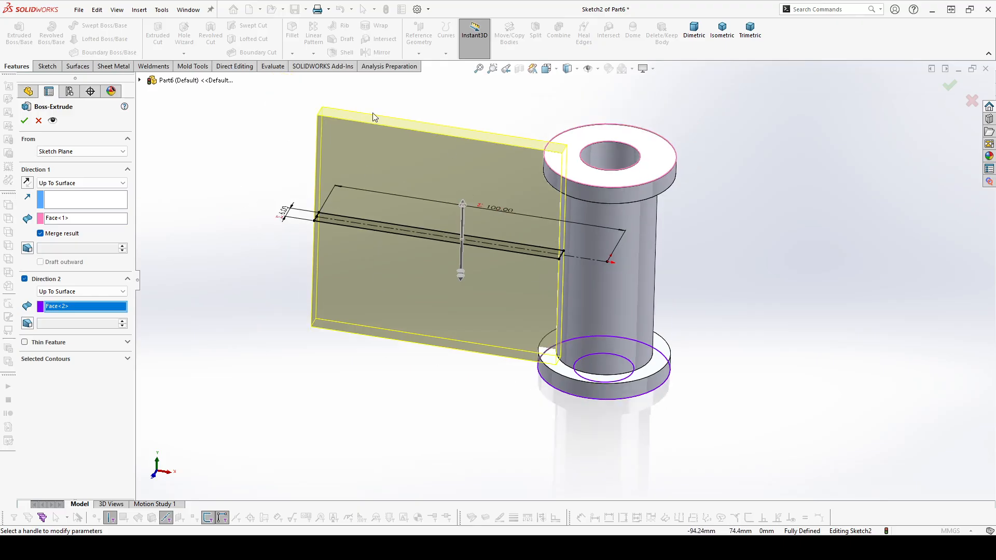
{"action": "left_click", "coordinate": [24, 121]}
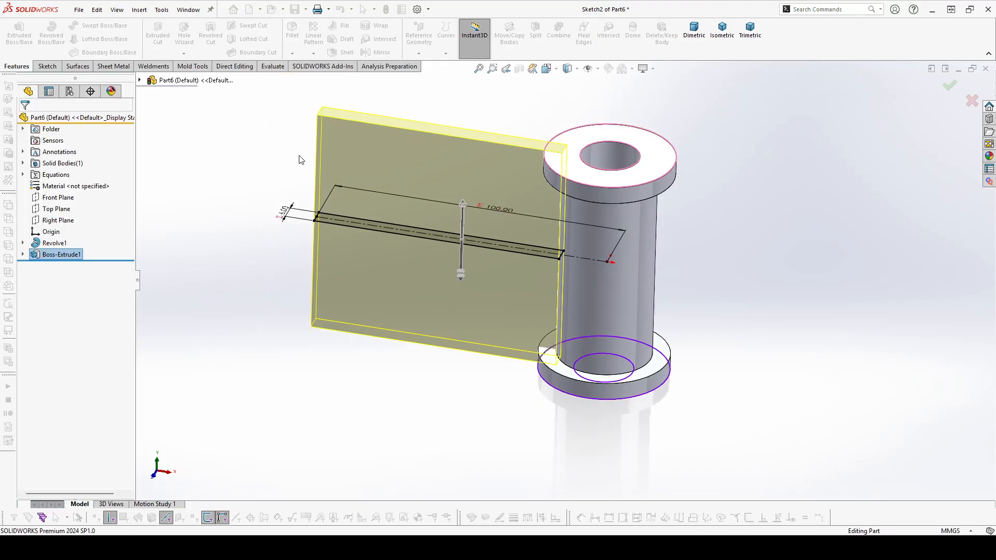
{"action": "left_click", "coordinate": [251, 178]}
Start a sketch on the arm's narrow outer end face and draw a vertical construction line about 58 mm long upward from the origin.
{"action": "middle_click_drag", "start_coordinate": [554, 255], "coordinate": [582, 219]}
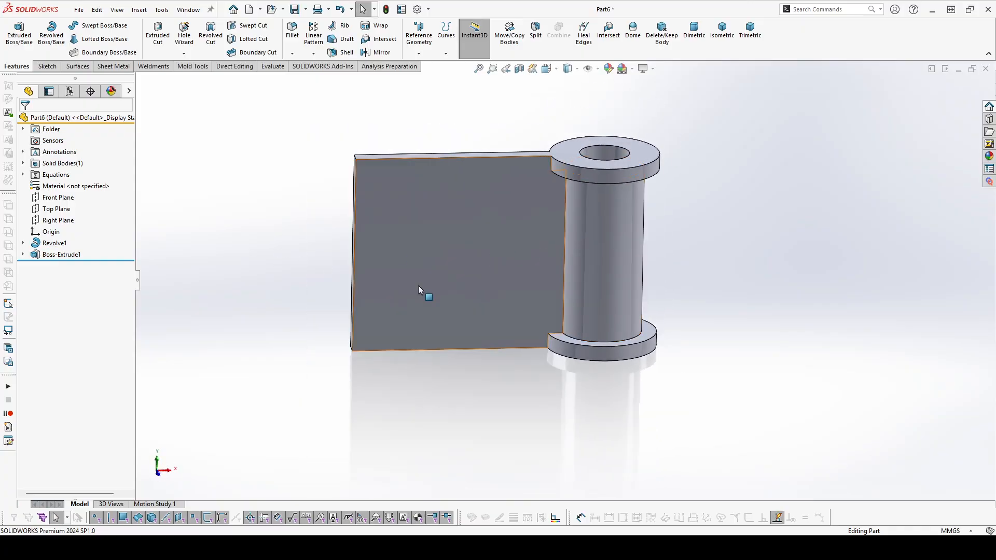
{"action": "middle_click_drag", "start_coordinate": [418, 285], "coordinate": [391, 228]}
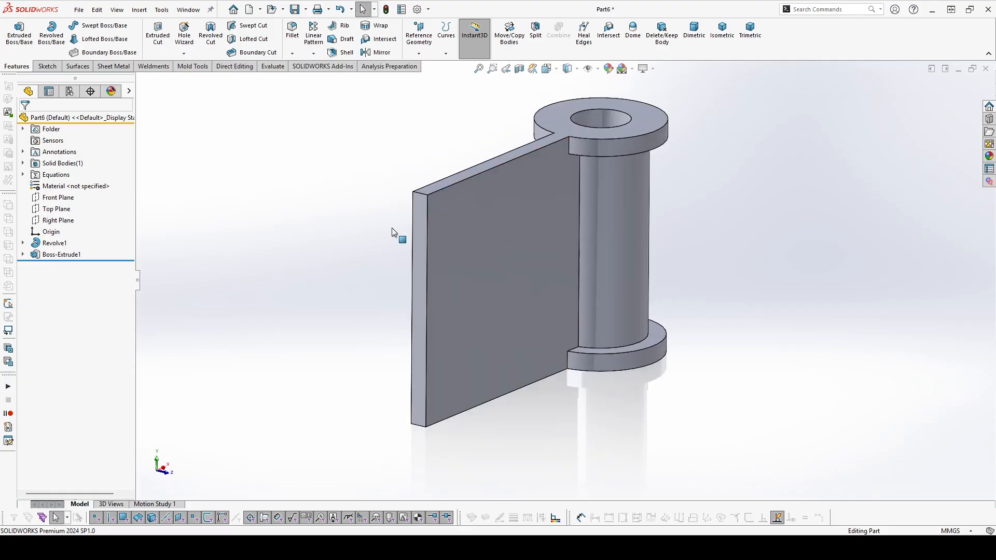
{"action": "left_click", "coordinate": [419, 223]}
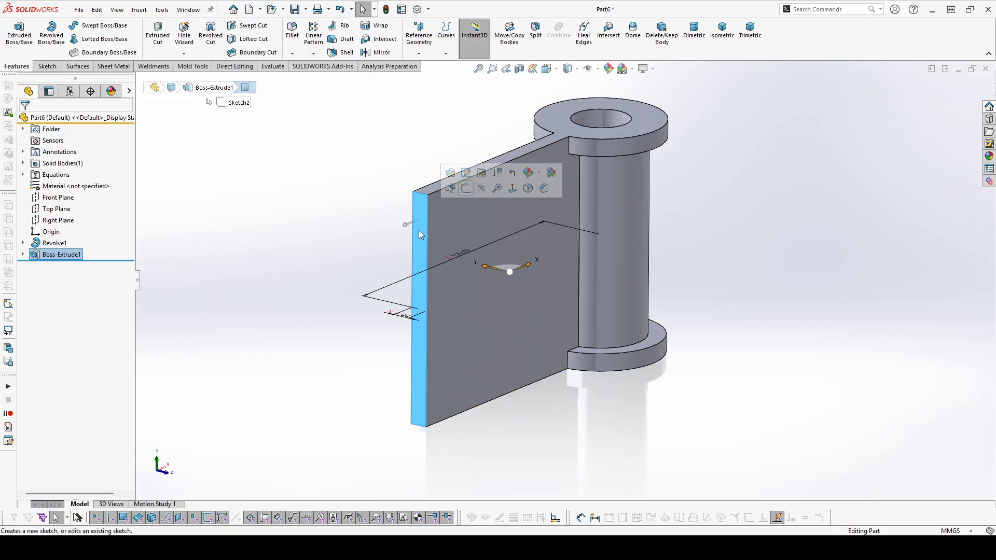
{"action": "left_click", "coordinate": [465, 188]}
{"action": "left_click", "coordinate": [454, 223]}
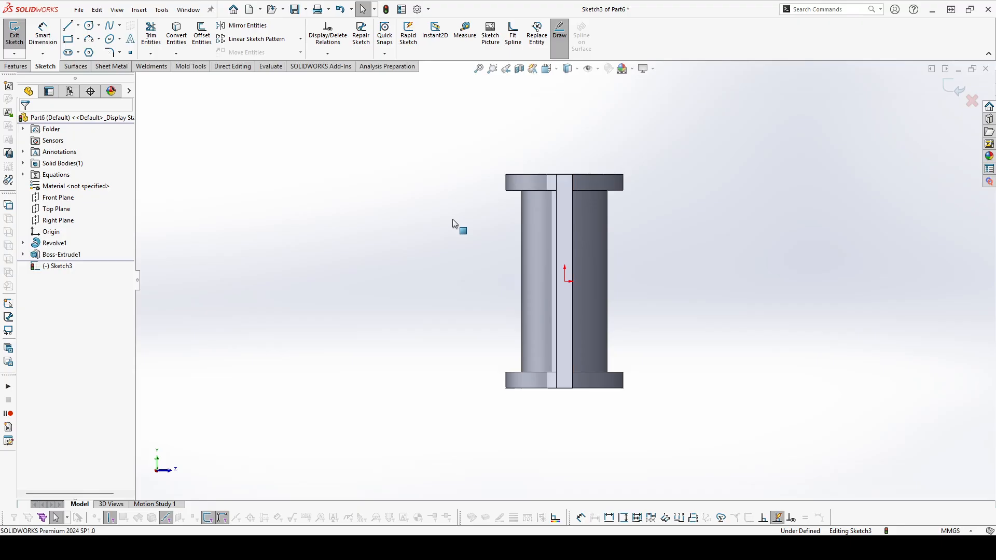
{"action": "scroll", "coordinate": [645, 290], "scroll_direction": "down", "scroll_amount": 2}
{"action": "left_click", "coordinate": [75, 29]}
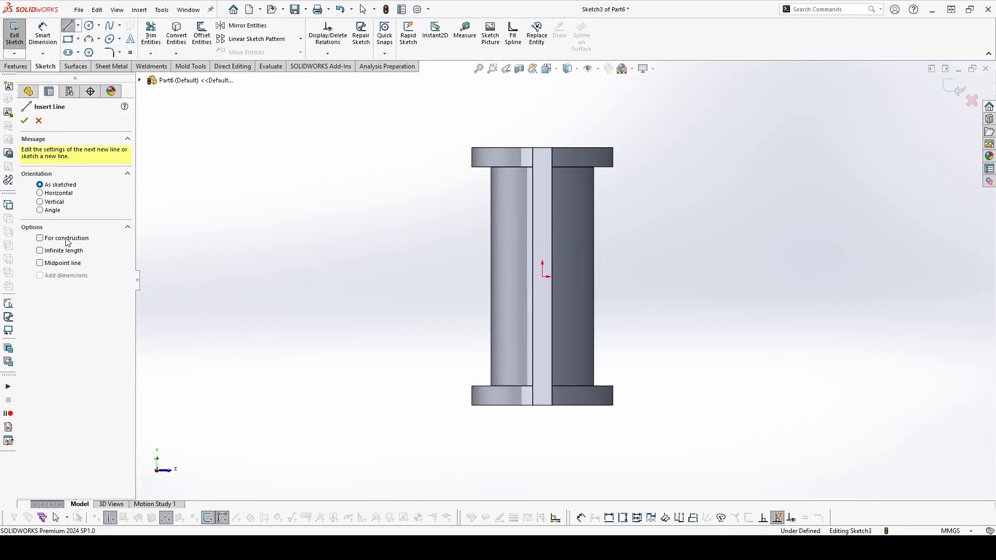
{"action": "left_click", "coordinate": [68, 242]}
{"action": "left_click", "coordinate": [543, 95]}
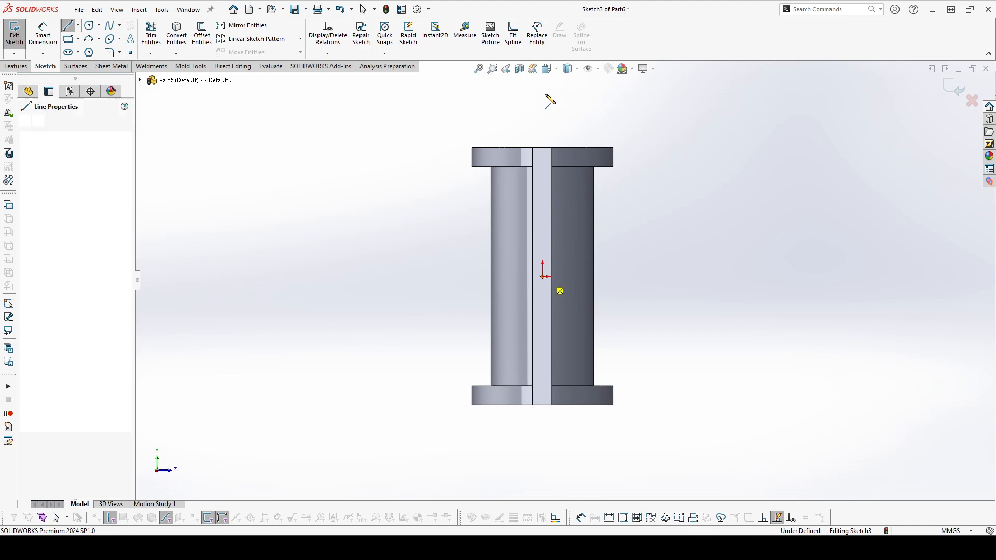
{"action": "scroll", "coordinate": [547, 142], "scroll_direction": "up", "scroll_amount": 1}
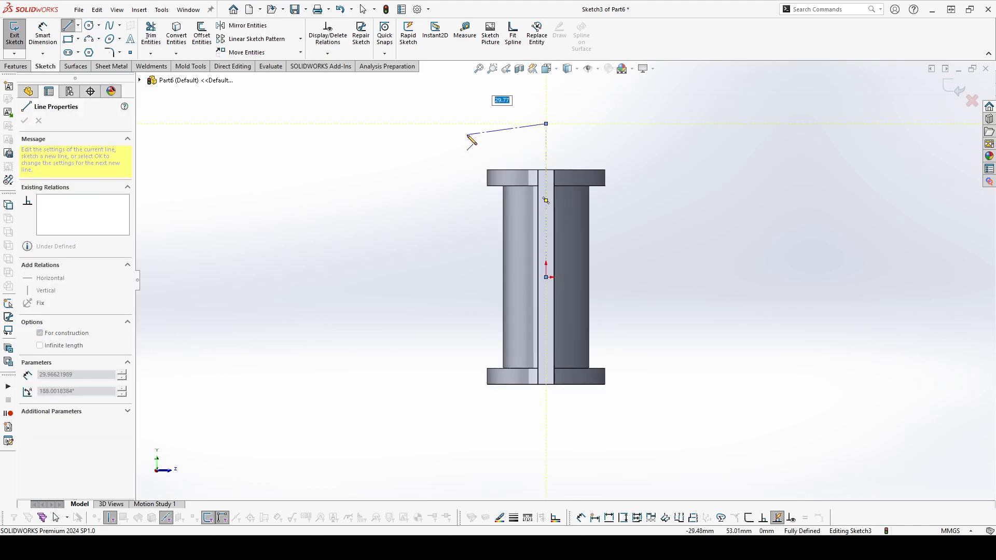
{"action": "key", "text": "Escape"}
Move the construction line's free endpoint straight down to about 58 mm below the origin.
{"action": "left_click_drag", "start_coordinate": [546, 124], "coordinate": [538, 434]}
{"action": "scroll", "coordinate": [538, 413], "scroll_direction": "up", "scroll_amount": 1}
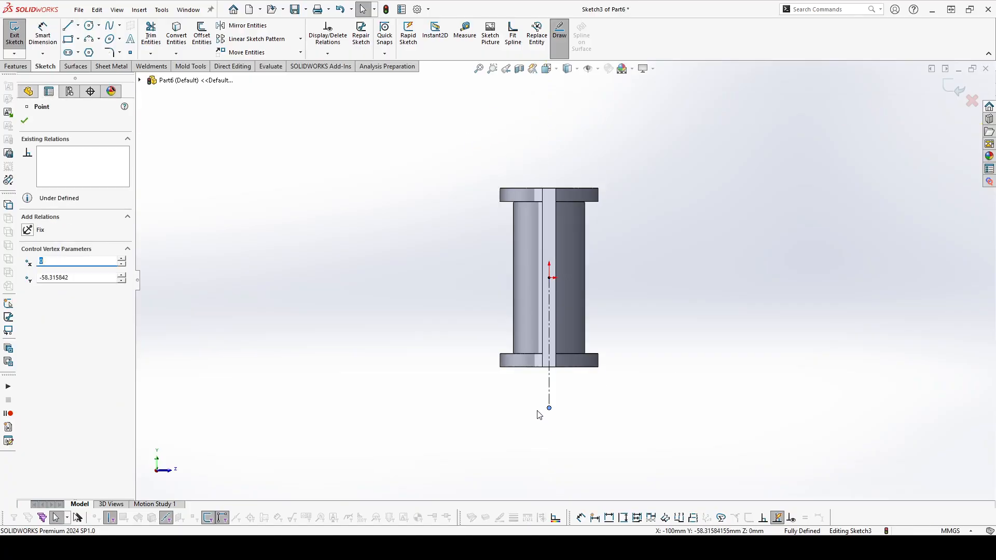
{"action": "left_click", "coordinate": [516, 404]}
{"action": "scroll", "coordinate": [547, 399], "scroll_direction": "down", "scroll_amount": 1}
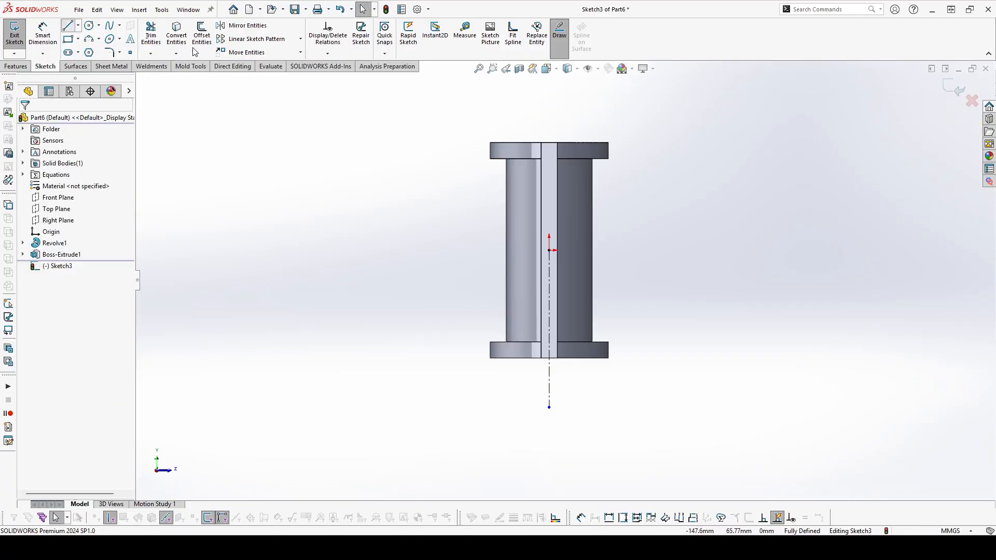
Sketch from the arm's top edge midpoint about 71 mm horizontally, about 30 mm down, and diagonally to the construction line's lower endpoint.
{"action": "key", "text": "l"}
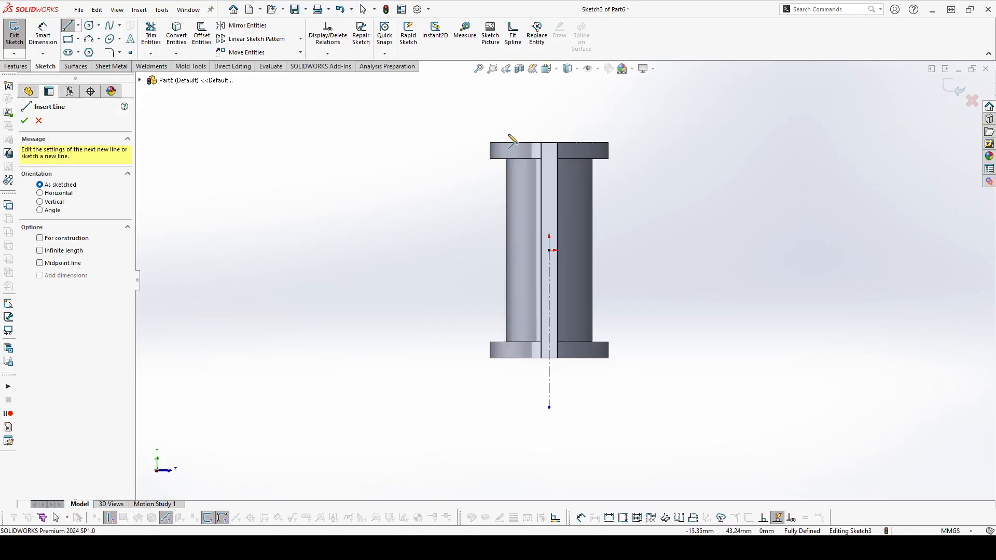
{"action": "left_click", "coordinate": [549, 142]}
{"action": "left_click", "coordinate": [358, 142]}
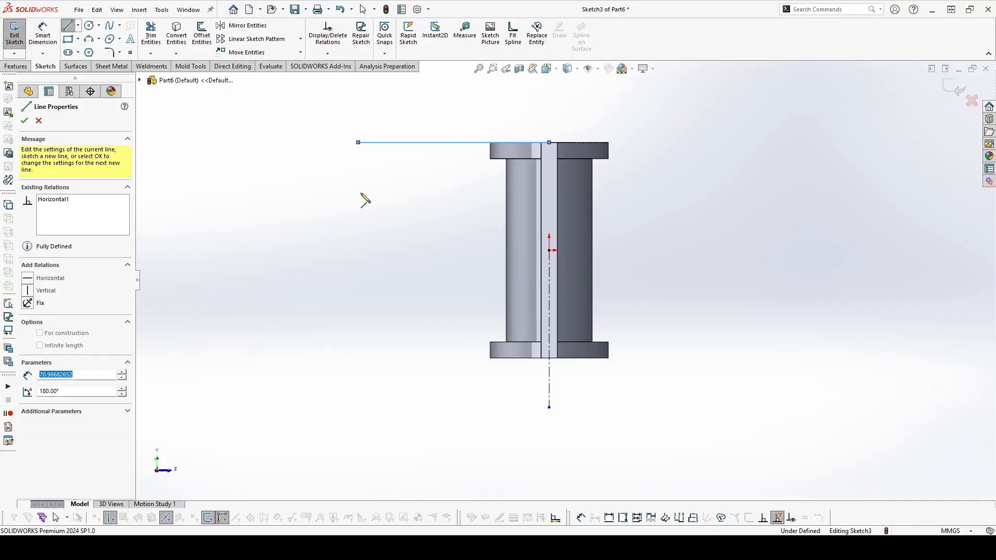
{"action": "double_click", "coordinate": [358, 225]}
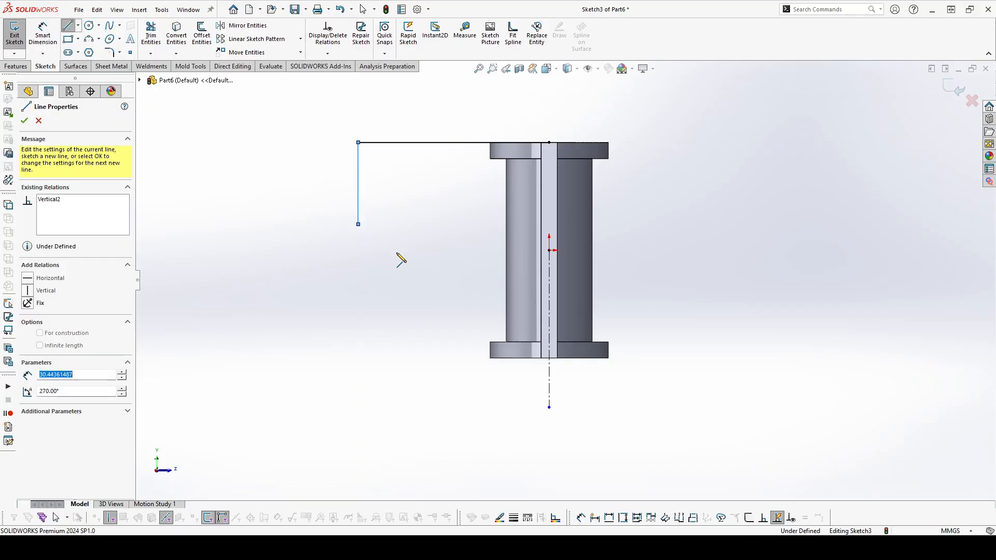
{"action": "left_click", "coordinate": [549, 407]}
{"action": "key", "text": "Escape"}
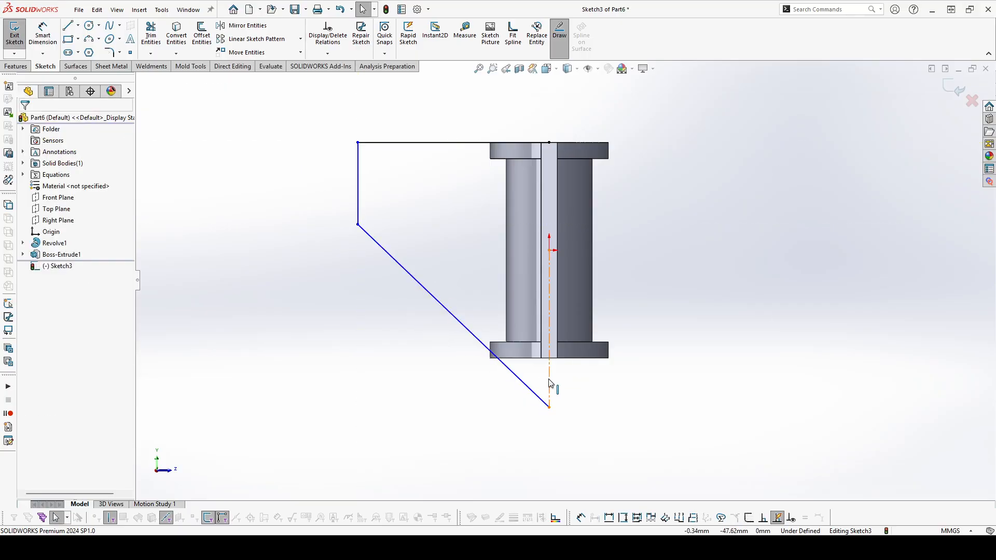
Dimension the plate's full symmetric width from its vertical side about the construction line and link it to global variable B.
{"action": "scroll", "coordinate": [488, 223], "scroll_direction": "up", "scroll_amount": 3}
{"action": "scroll", "coordinate": [466, 166], "scroll_direction": "down", "scroll_amount": 3}
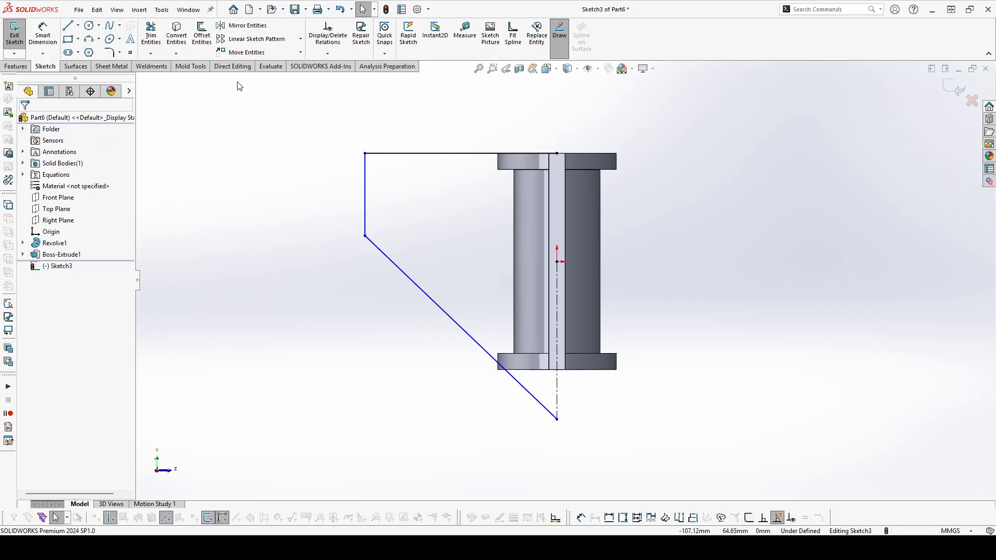
{"action": "left_click", "coordinate": [44, 34]}
{"action": "left_click", "coordinate": [365, 183]}
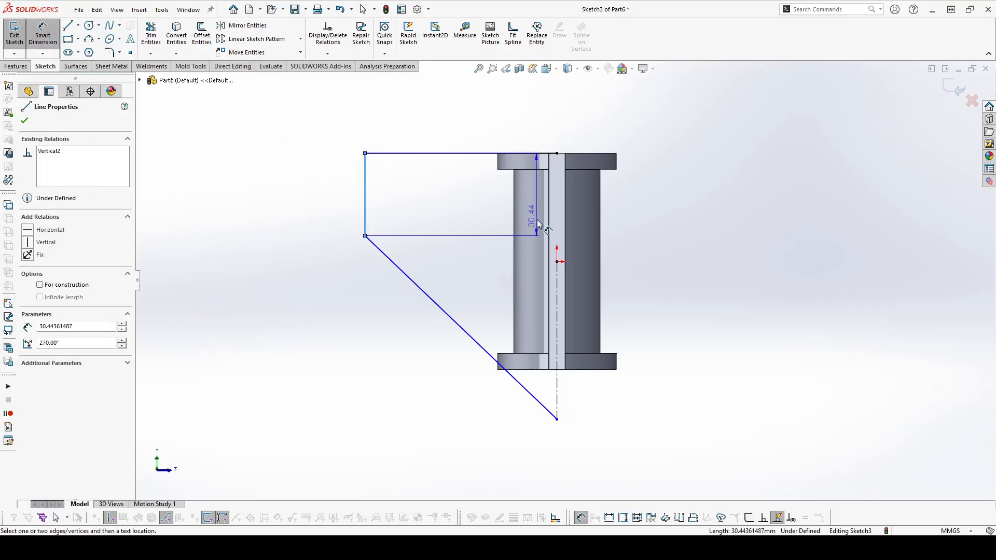
{"action": "left_click", "coordinate": [556, 290]}
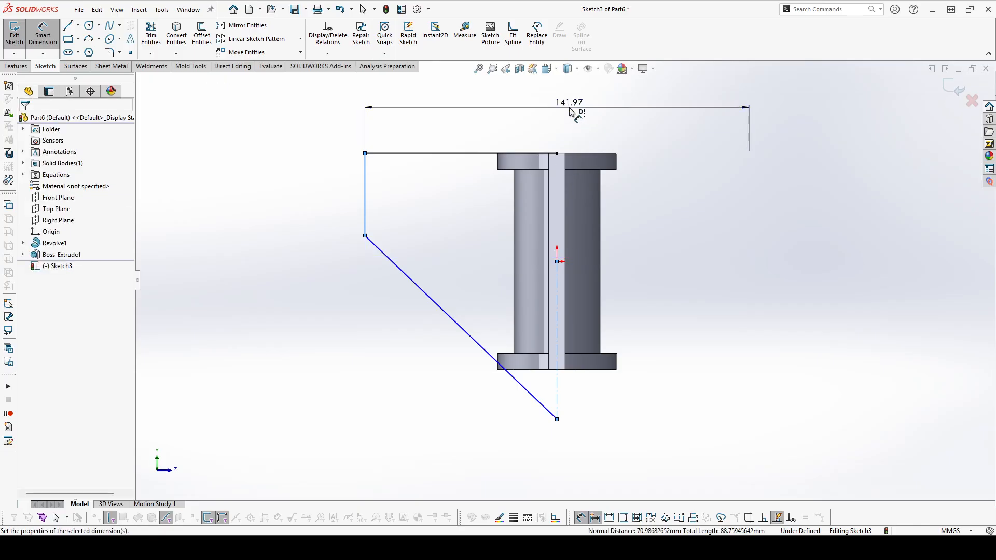
{"action": "left_click", "coordinate": [570, 108]}
{"action": "type", "text": "=B"}
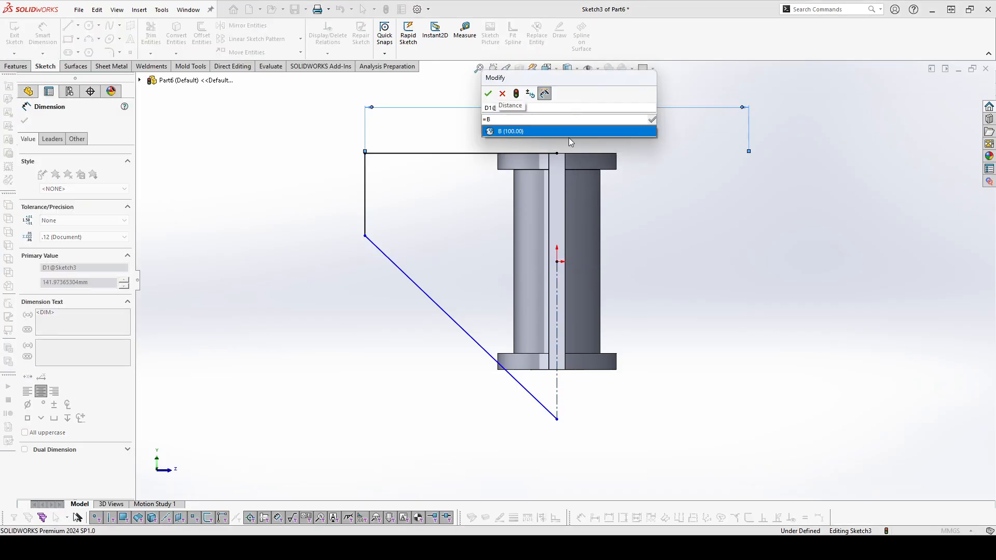
{"action": "left_click", "coordinate": [569, 133]}
{"action": "left_click", "coordinate": [652, 120]}
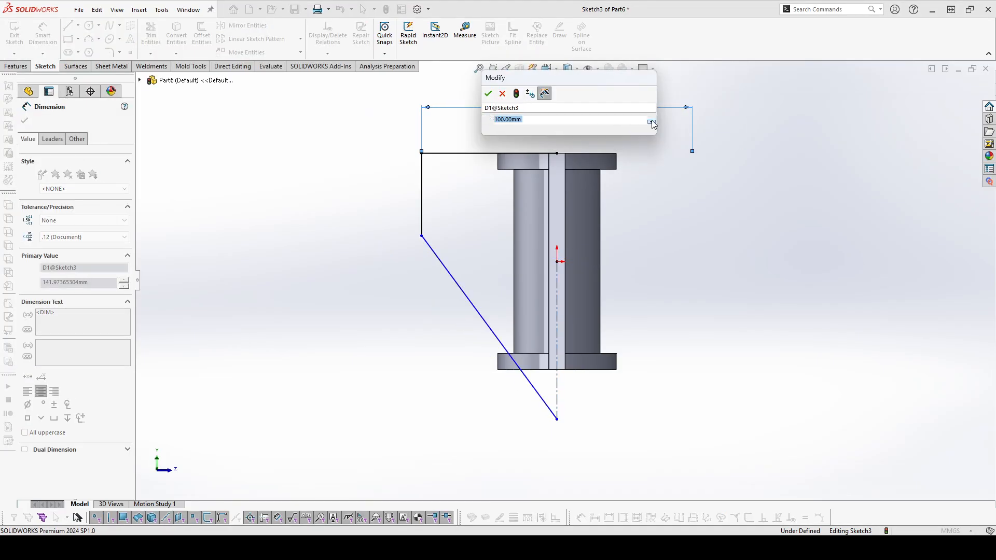
{"action": "left_click", "coordinate": [489, 96]}
Dimension the length of the plate's short vertical side and set it to the equation "A"/2.
{"action": "left_click", "coordinate": [421, 195]}
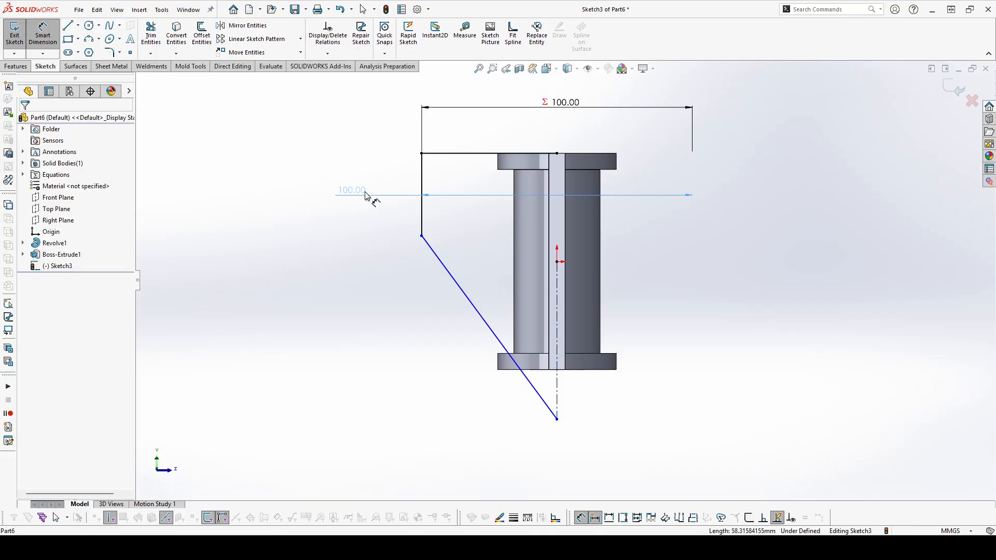
{"action": "key", "text": "Escape"}
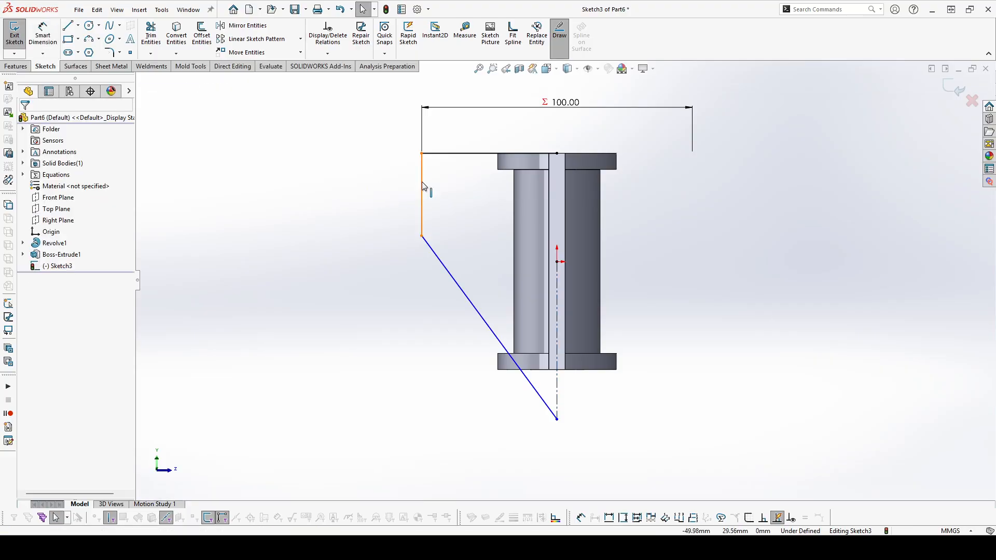
{"action": "left_click", "coordinate": [422, 191]}
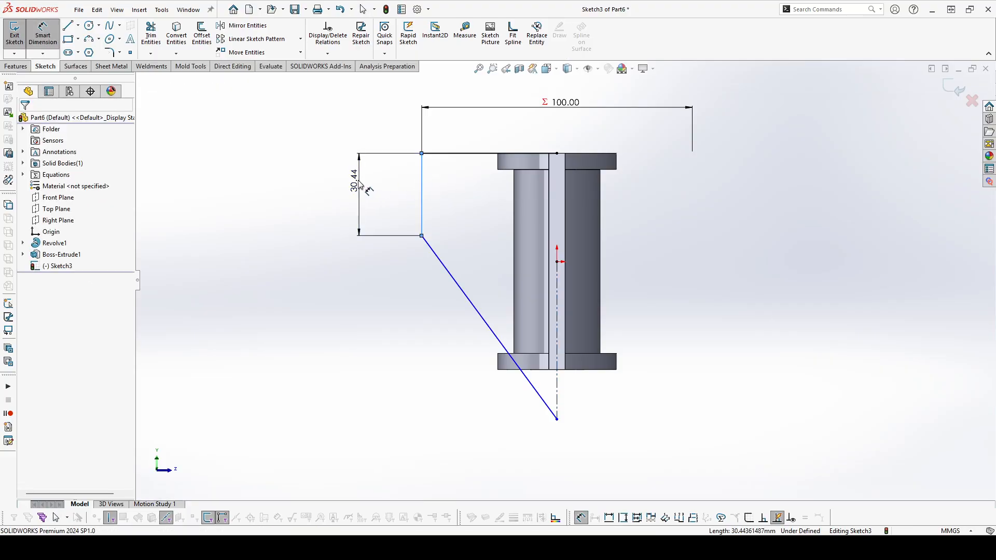
{"action": "left_click", "coordinate": [359, 181]}
{"action": "type", "text": "=A"}
{"action": "left_click", "coordinate": [343, 204]}
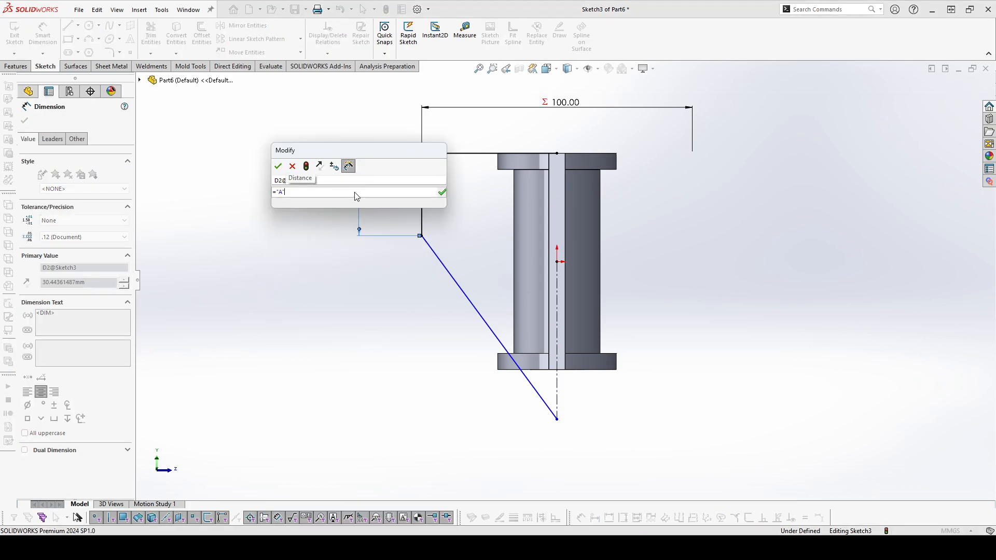
{"action": "type", "text": "/2"}
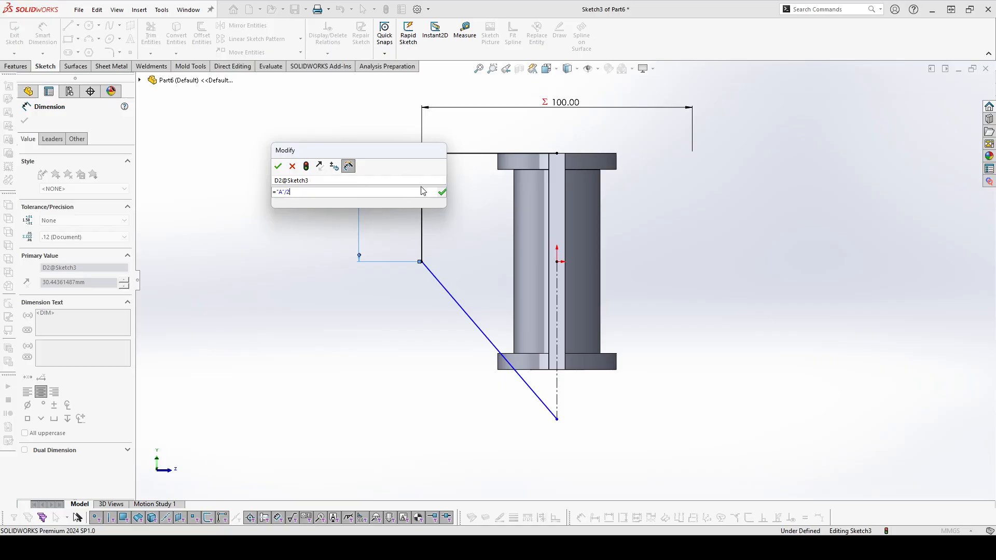
{"action": "left_click", "coordinate": [278, 166]}
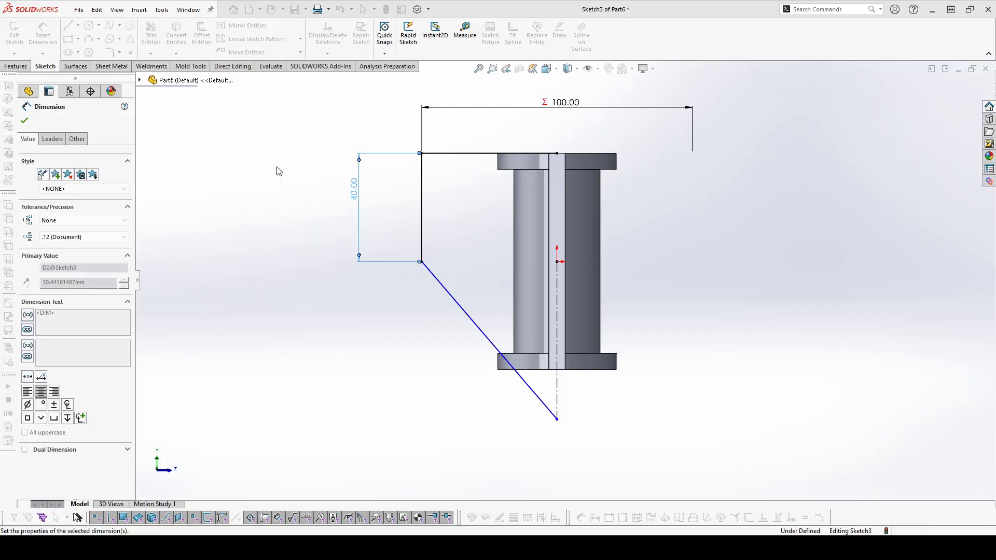
Mirror the horizontal, vertical and diagonal profile lines about the vertical construction line to close the plate outline.
{"action": "scroll", "coordinate": [572, 294], "scroll_direction": "down", "scroll_amount": 2}
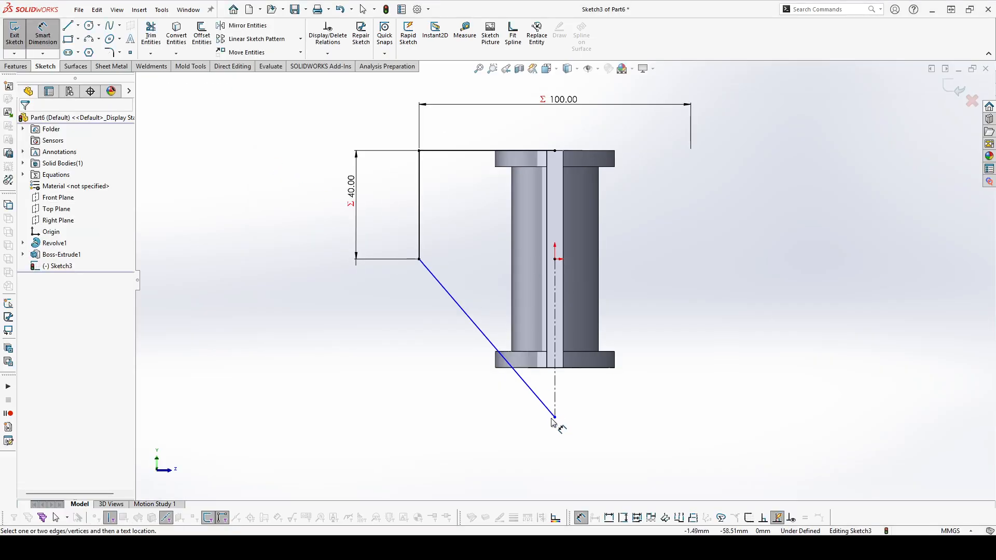
{"action": "scroll", "coordinate": [568, 369], "scroll_direction": "up", "scroll_amount": 2}
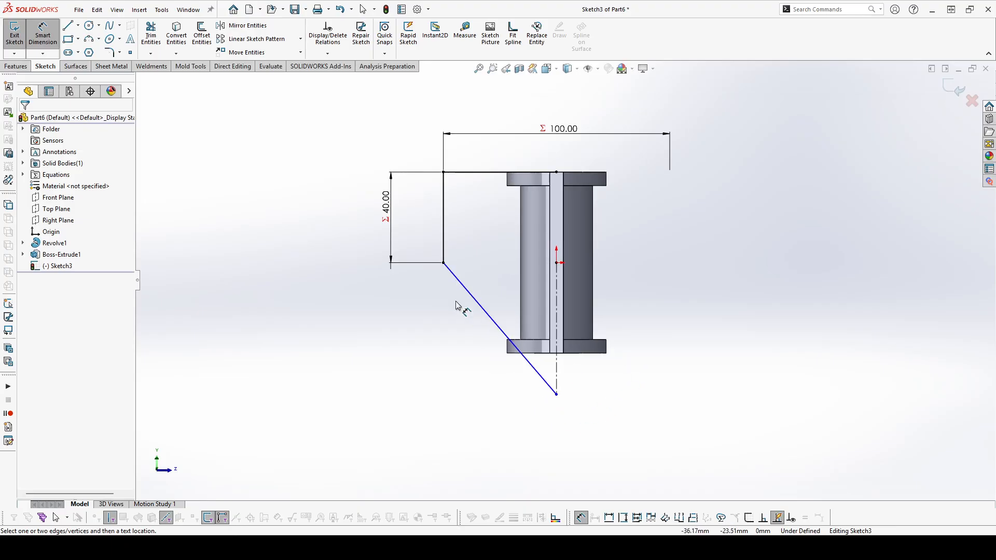
{"action": "left_click", "coordinate": [244, 26]}
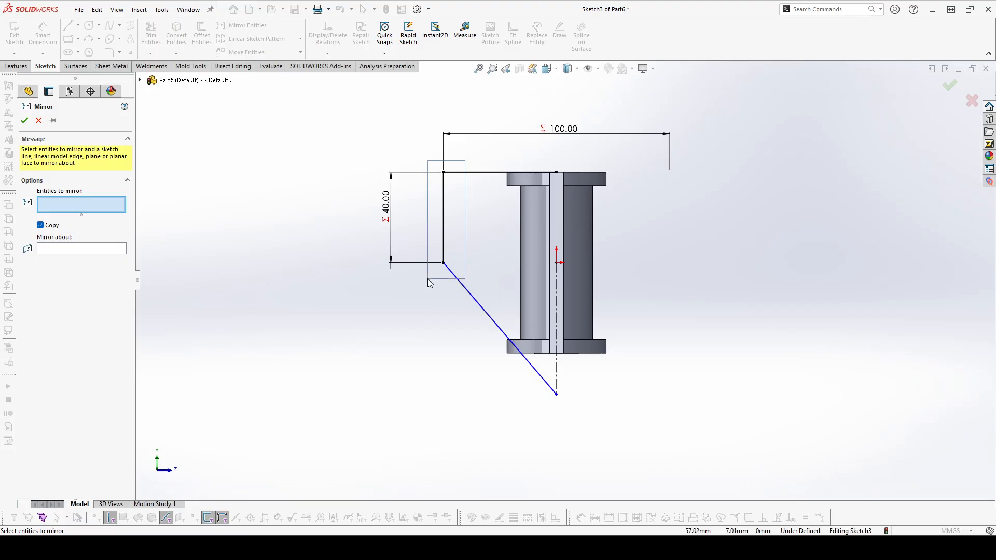
{"action": "left_click_drag", "start_coordinate": [430, 282], "coordinate": [428, 280]}
{"action": "left_click", "coordinate": [81, 265]}
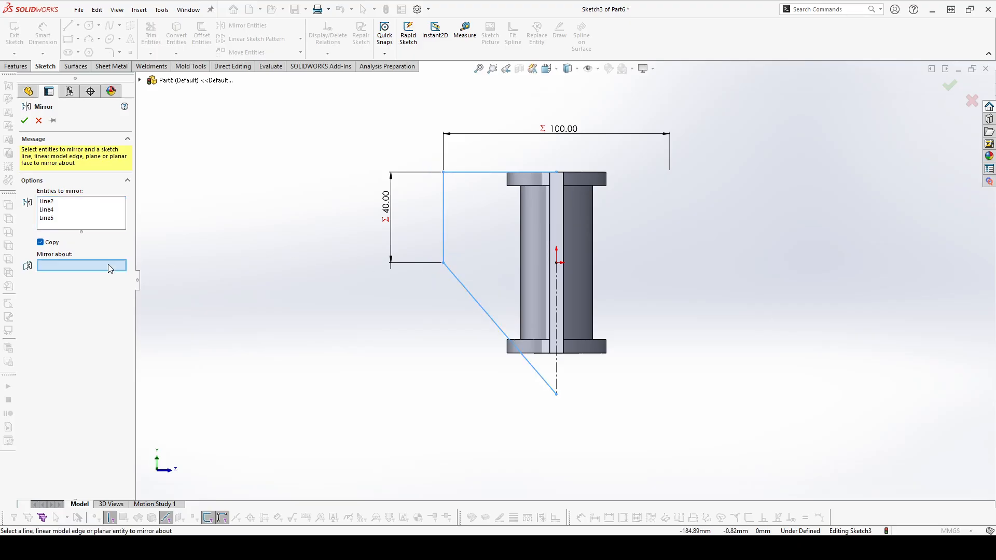
{"action": "left_click", "coordinate": [558, 270]}
{"action": "key", "text": "Return"}
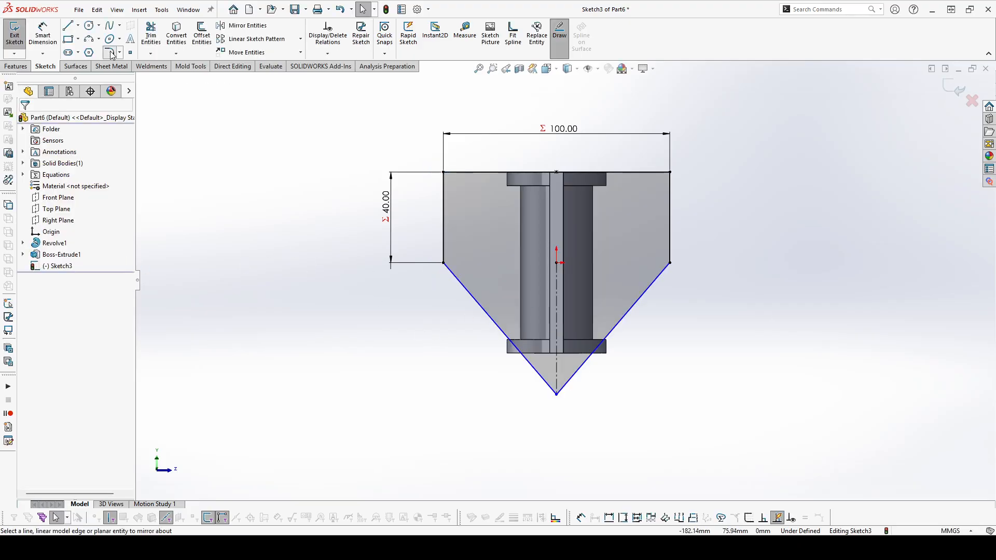
Fillet the outline's two upper corners and its lower vertex with a 10 mm sketch fillet radius.
{"action": "left_click", "coordinate": [110, 52]}
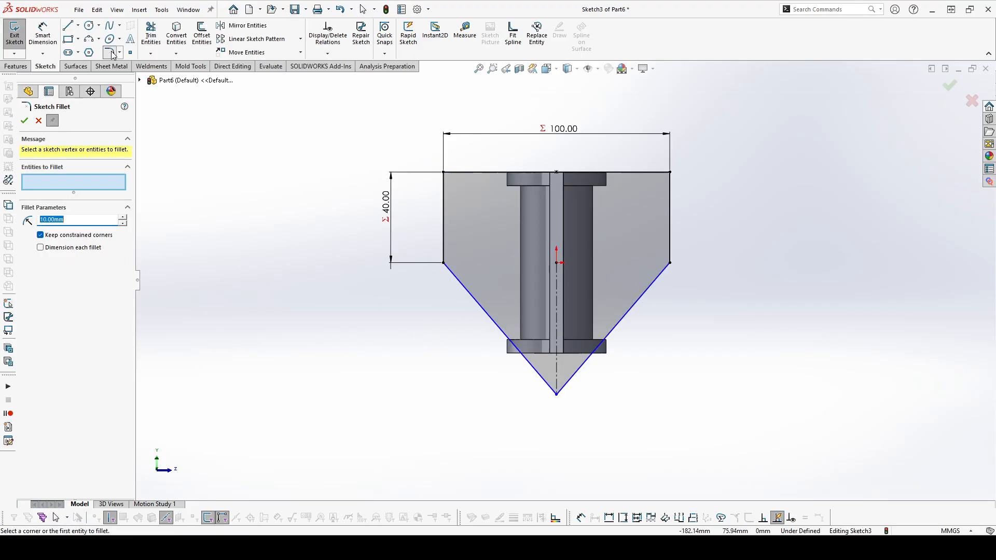
{"action": "left_click", "coordinate": [444, 173]}
{"action": "key", "text": "Return"}
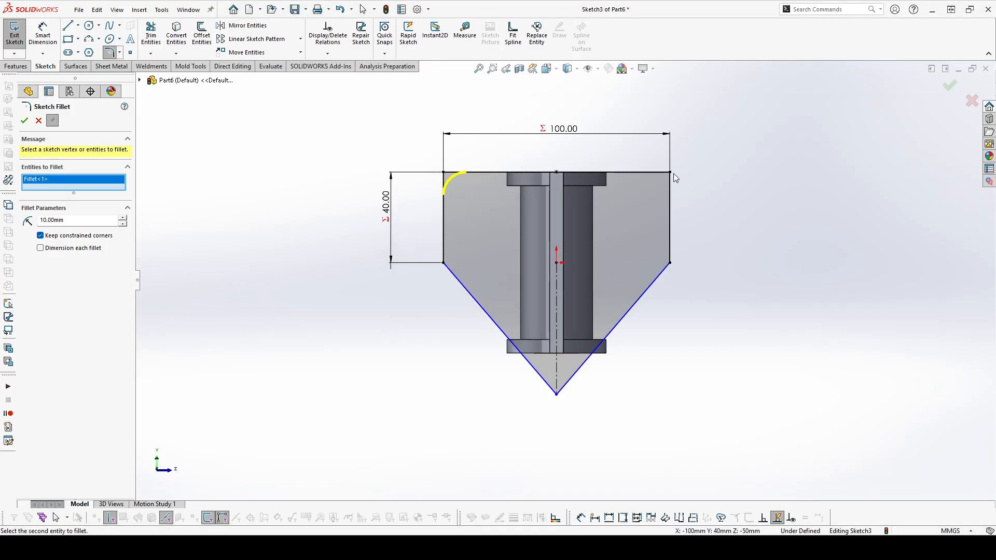
{"action": "left_click", "coordinate": [670, 173]}
{"action": "key", "text": "Return"}
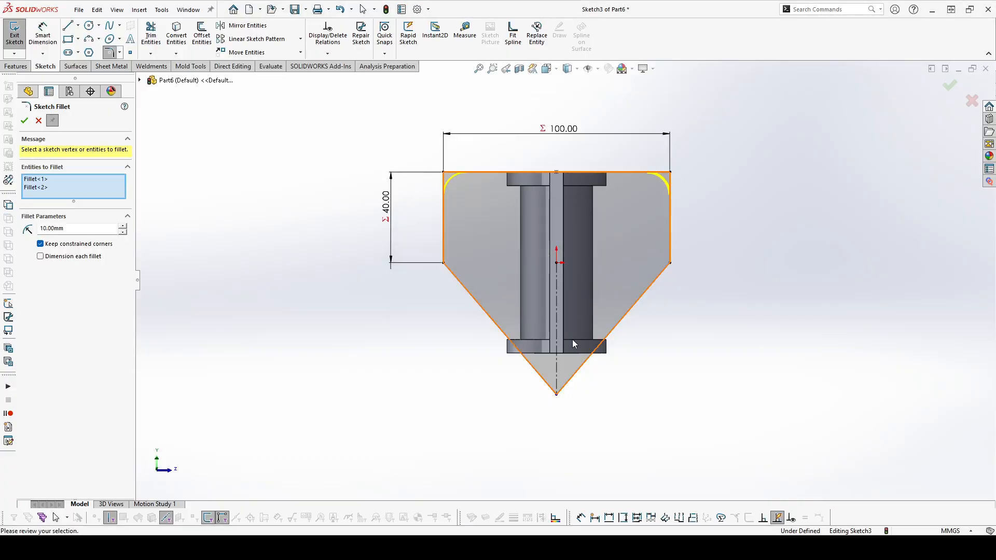
{"action": "left_click", "coordinate": [555, 393]}
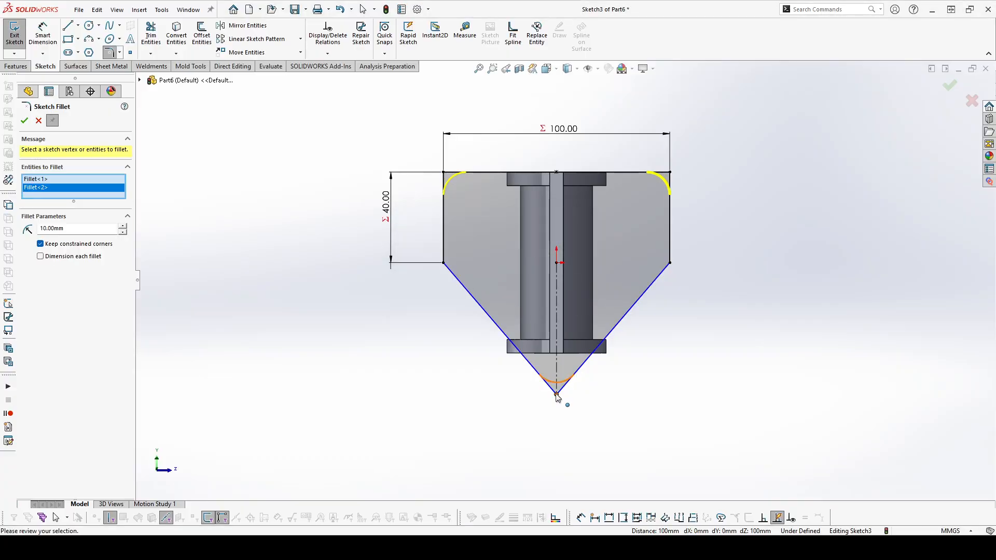
{"action": "left_click", "coordinate": [28, 124]}
{"action": "scroll", "coordinate": [489, 259], "scroll_direction": "down", "scroll_amount": 1}
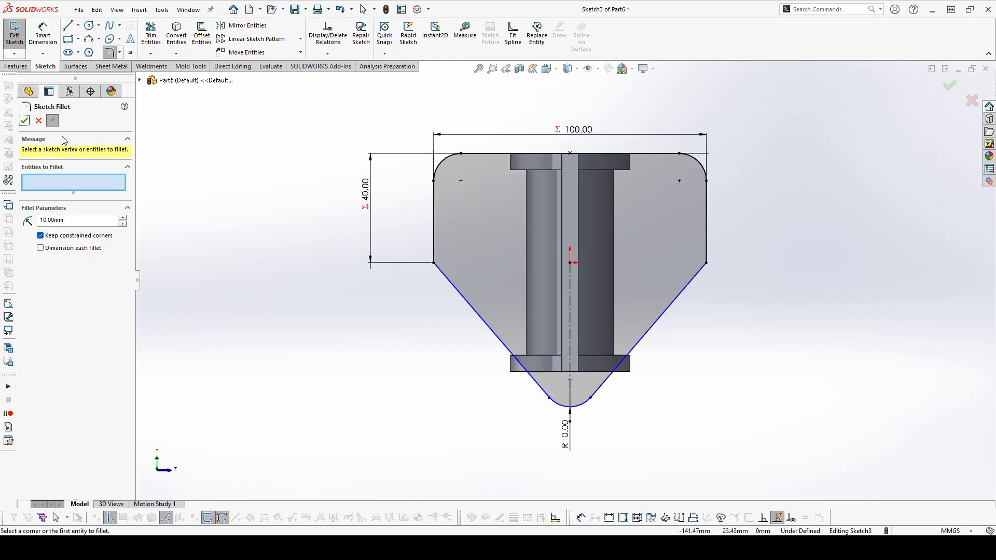
{"action": "left_click", "coordinate": [38, 121]}
Set the sketch fillet radius to the equation "A"/5.
{"action": "double_click", "coordinate": [564, 435]}
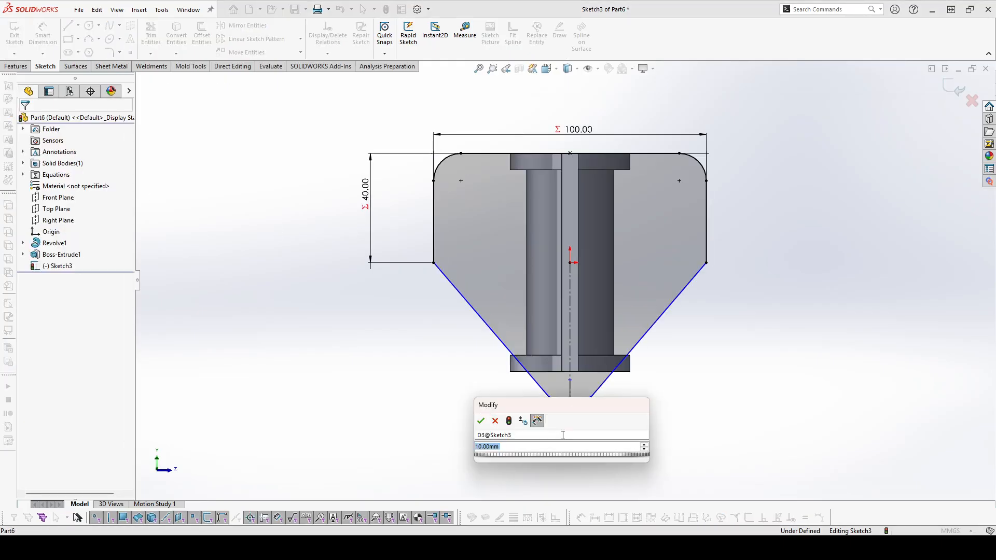
{"action": "type", "text": "="}
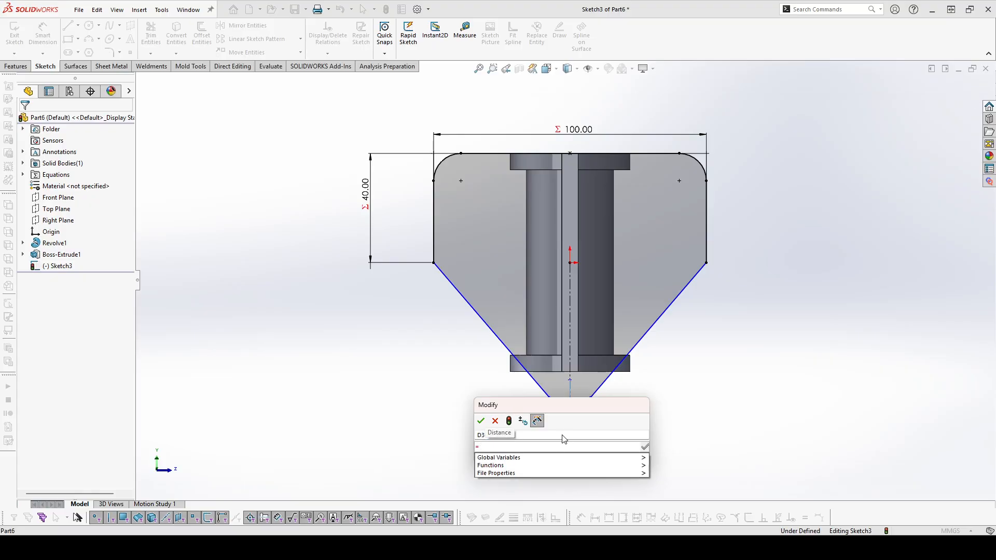
{"action": "type", "text": "A"}
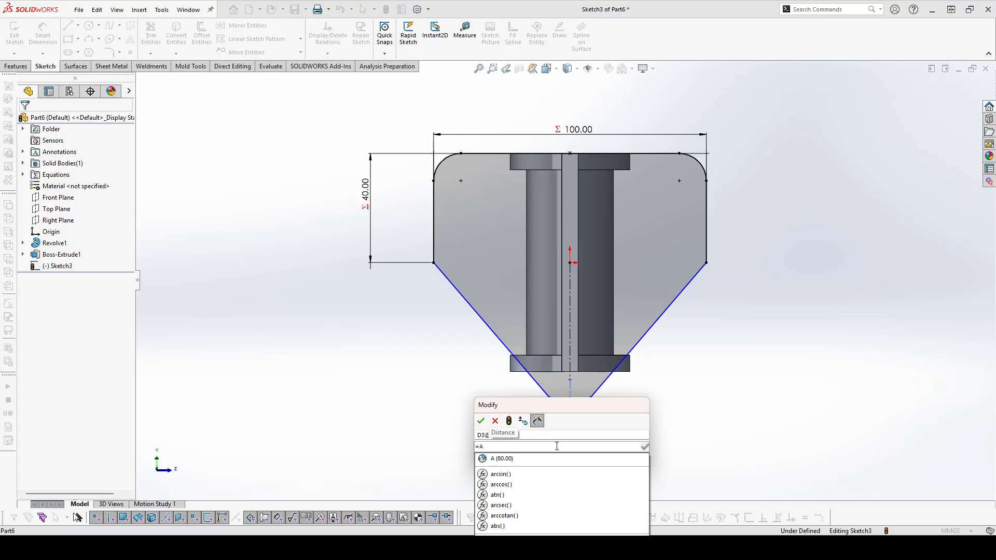
{"action": "left_click", "coordinate": [559, 457]}
{"action": "type", "text": "/5"}
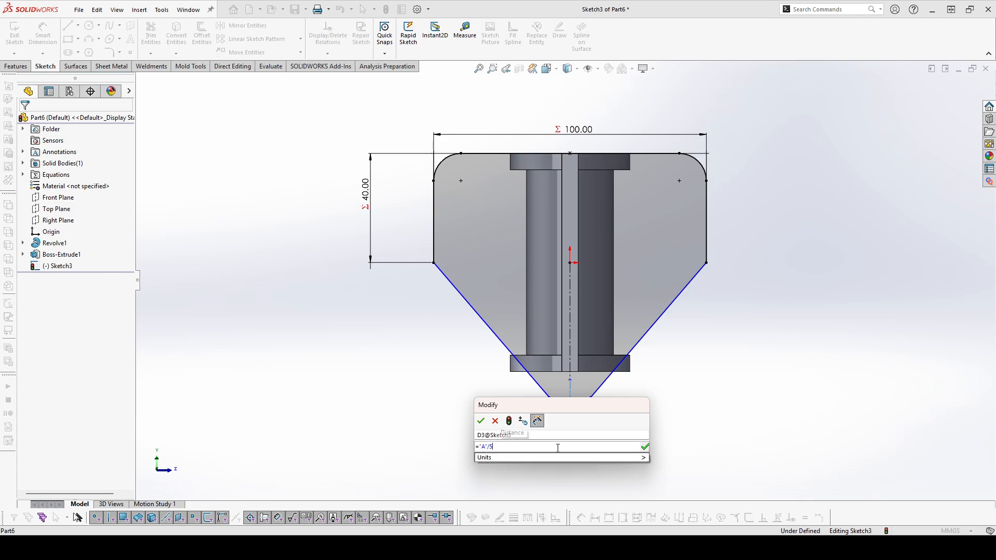
{"action": "left_click", "coordinate": [645, 446]}
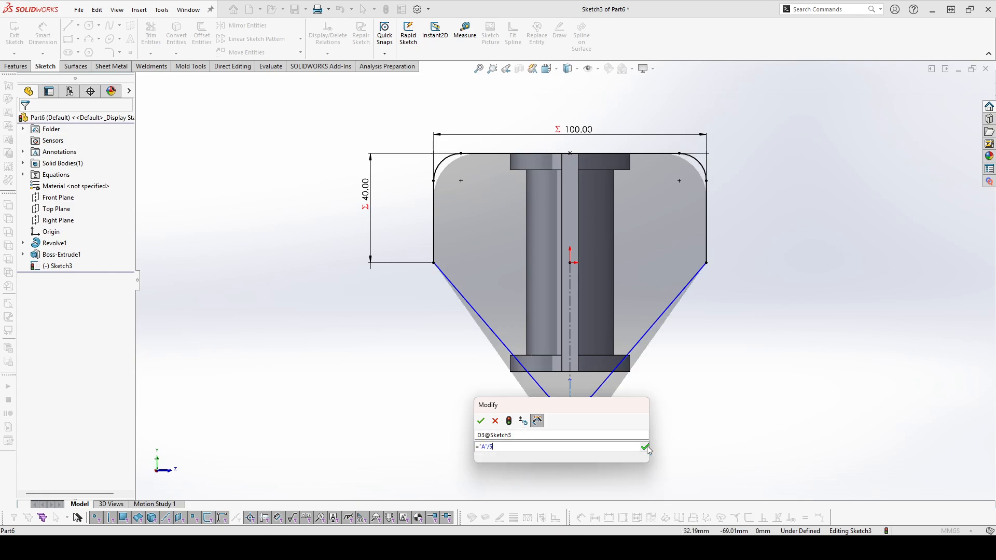
{"action": "left_click", "coordinate": [481, 421]}
{"action": "left_click", "coordinate": [436, 394]}
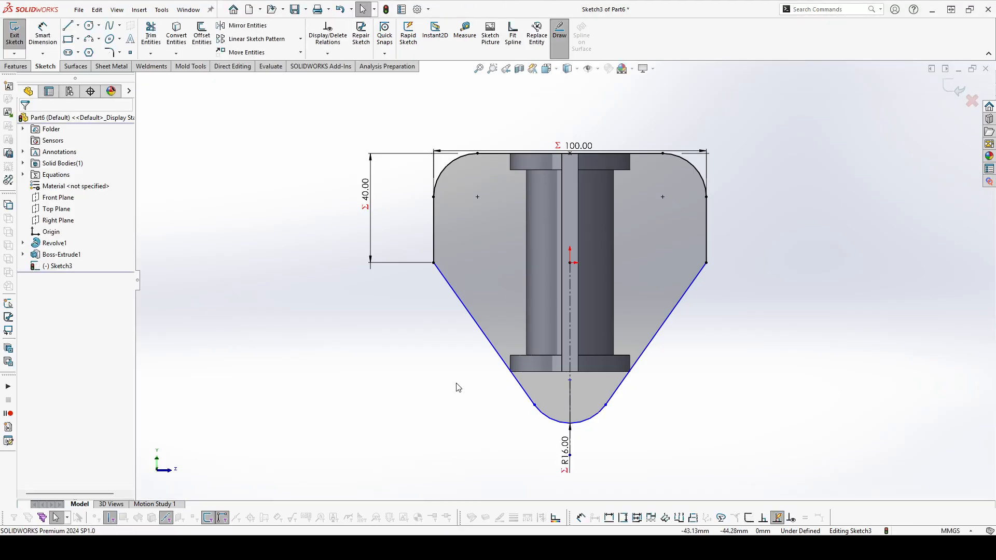
Dimension the lower fillet arc's centre 20 mm below the bottom edge of the pin's lower flange.
{"action": "left_click", "coordinate": [45, 39]}
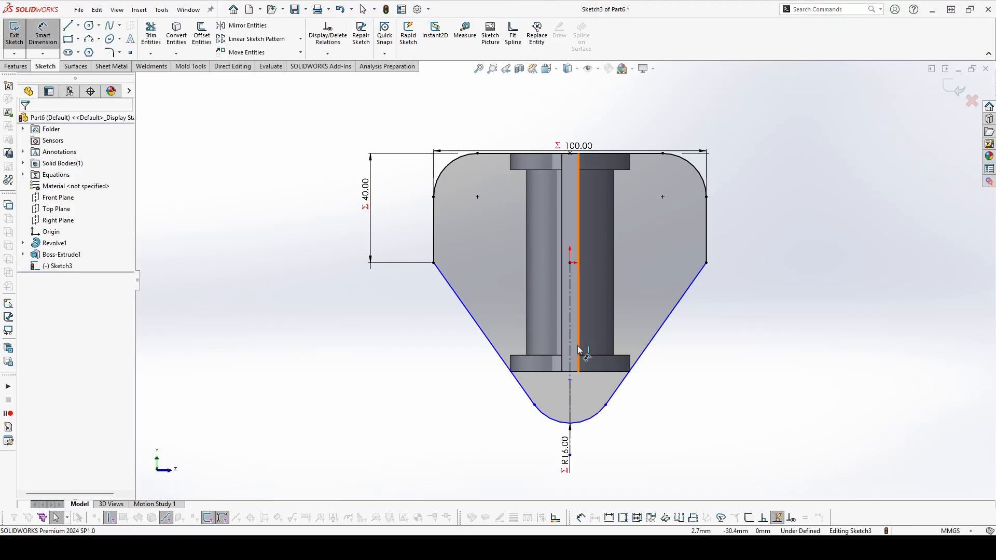
{"action": "left_click", "coordinate": [591, 373]}
{"action": "left_click", "coordinate": [570, 382]}
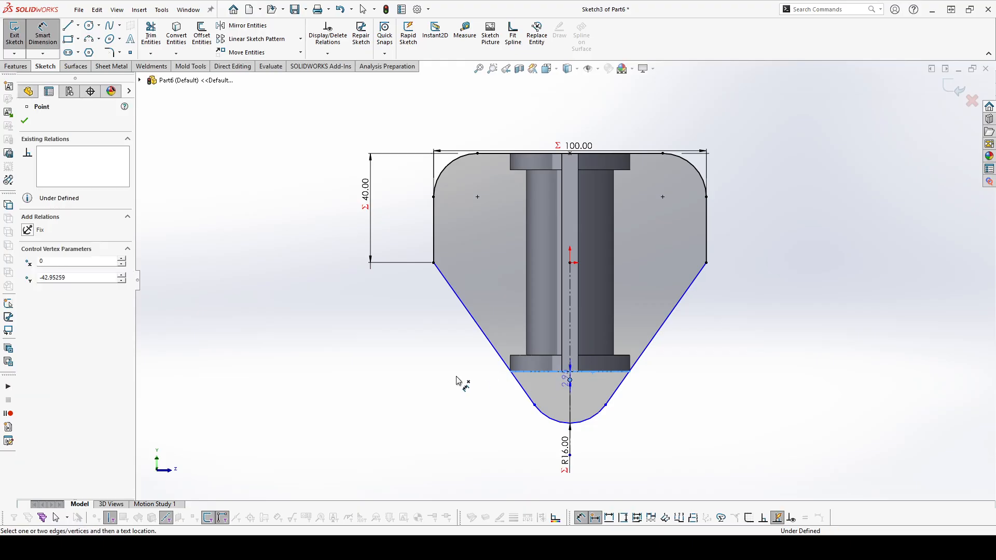
{"action": "left_click", "coordinate": [418, 372]}
{"action": "type", "text": "20"}
{"action": "key", "text": "Return"}
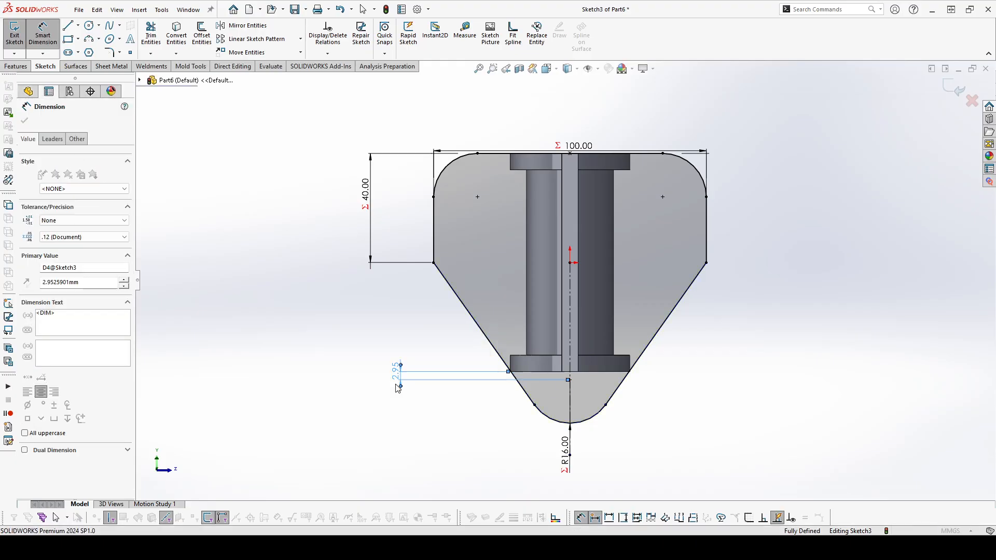
{"action": "left_click", "coordinate": [326, 314]}
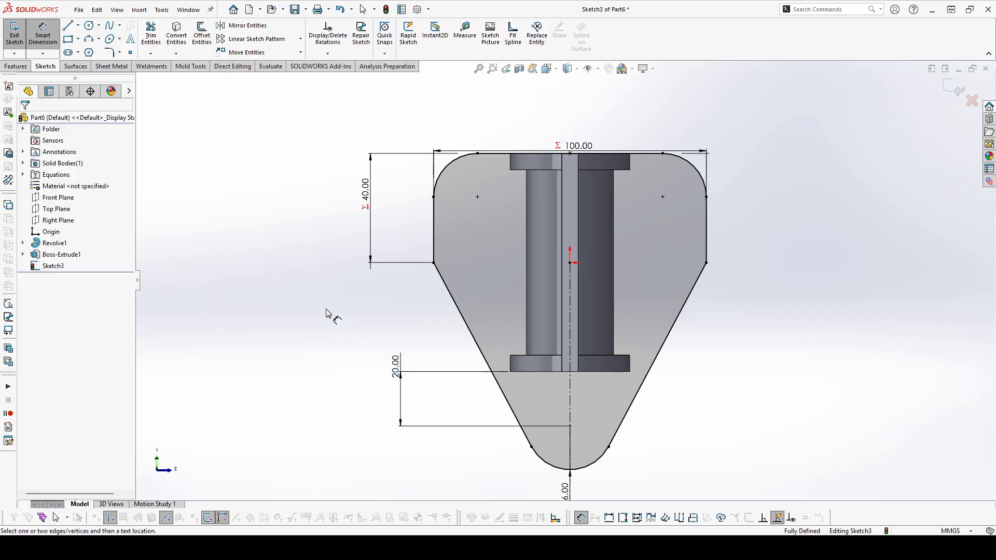
Move the plate's overall width dimension higher, clear above the outline's top edge.
{"action": "scroll", "coordinate": [564, 280], "scroll_direction": "up", "scroll_amount": 1}
{"action": "left_click_drag", "start_coordinate": [567, 171], "coordinate": [568, 138]}
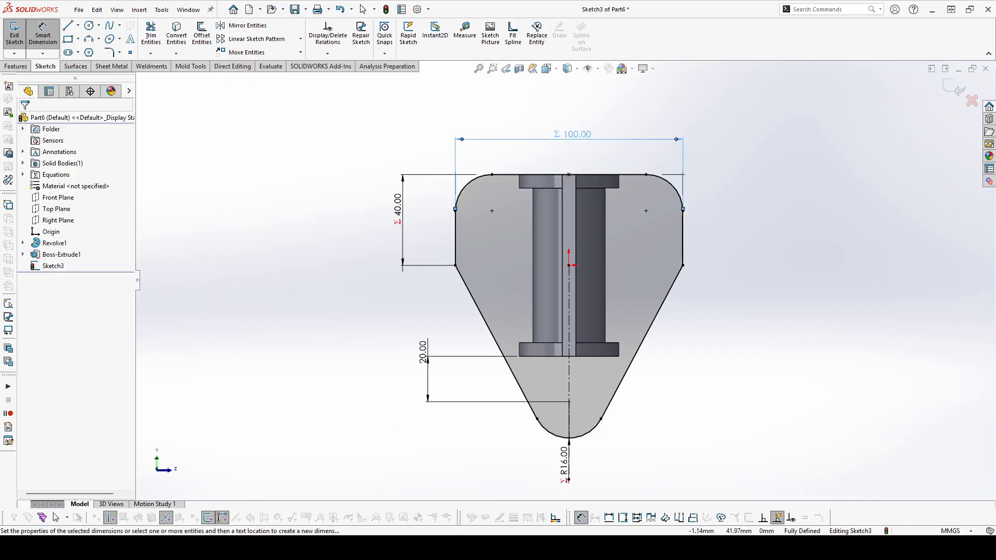
{"action": "left_click", "coordinate": [280, 132]}
Sketch three circles about 22 to 24 mm in diameter, centred on the outline's two upper corner arcs and its lower arc.
{"action": "left_click", "coordinate": [88, 26]}
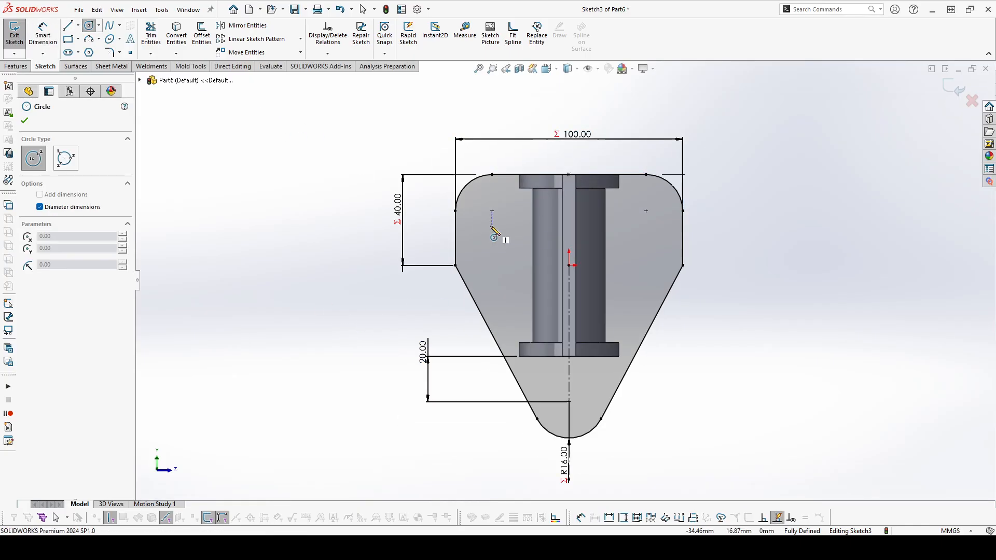
{"action": "left_click", "coordinate": [492, 211]}
{"action": "left_click", "coordinate": [495, 236]}
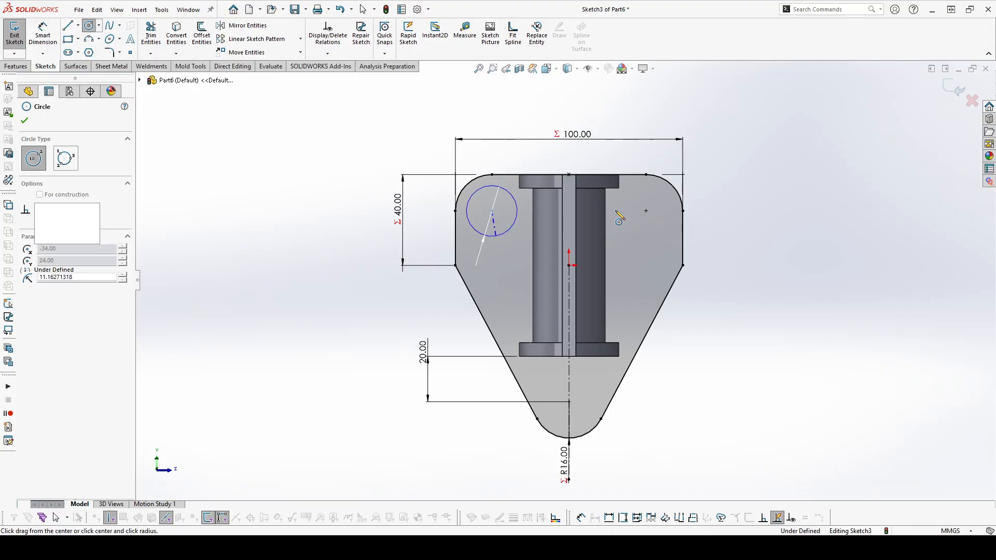
{"action": "left_click", "coordinate": [645, 211]}
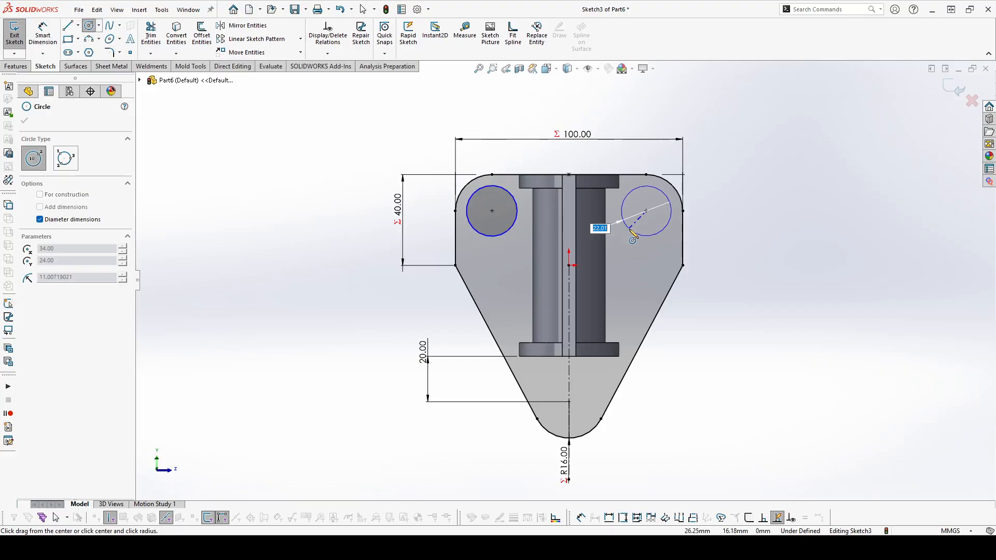
{"action": "left_click", "coordinate": [569, 401]}
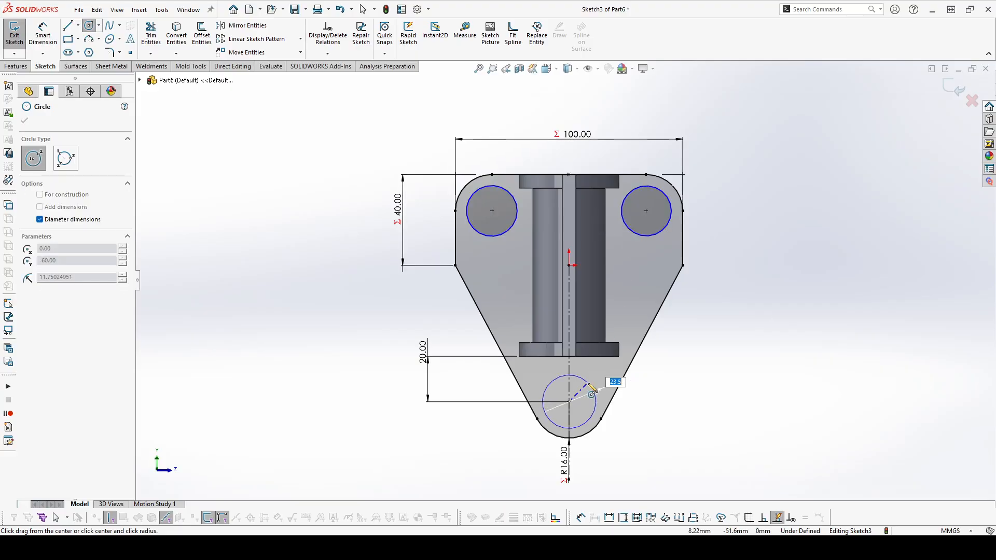
{"action": "left_click", "coordinate": [589, 384]}
{"action": "key", "text": "Escape"}
Make the three hole circles equal in size.
{"action": "left_click", "coordinate": [587, 382]}
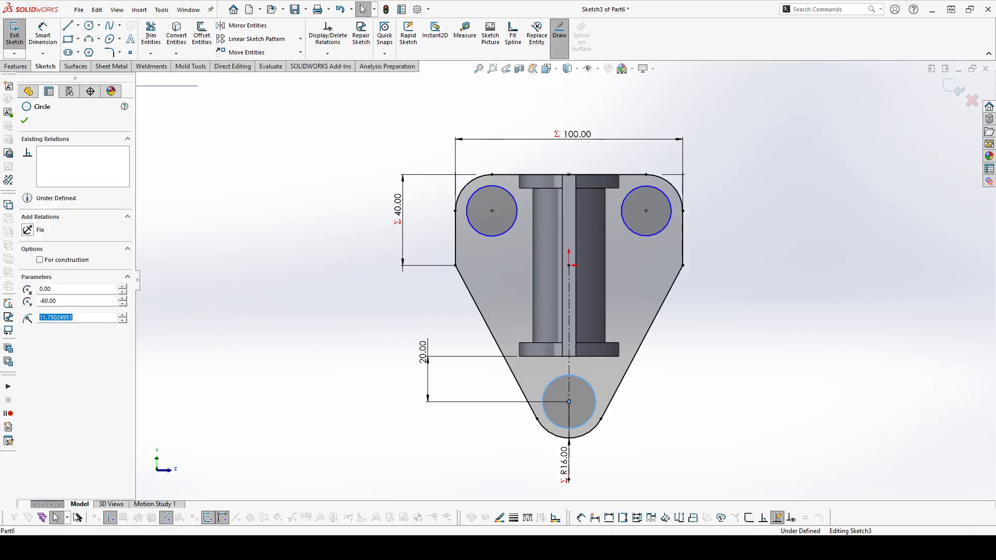
{"action": "left_click", "coordinate": [646, 237], "text": "ctrl"}
{"action": "left_click", "coordinate": [514, 226], "text": "ctrl"}
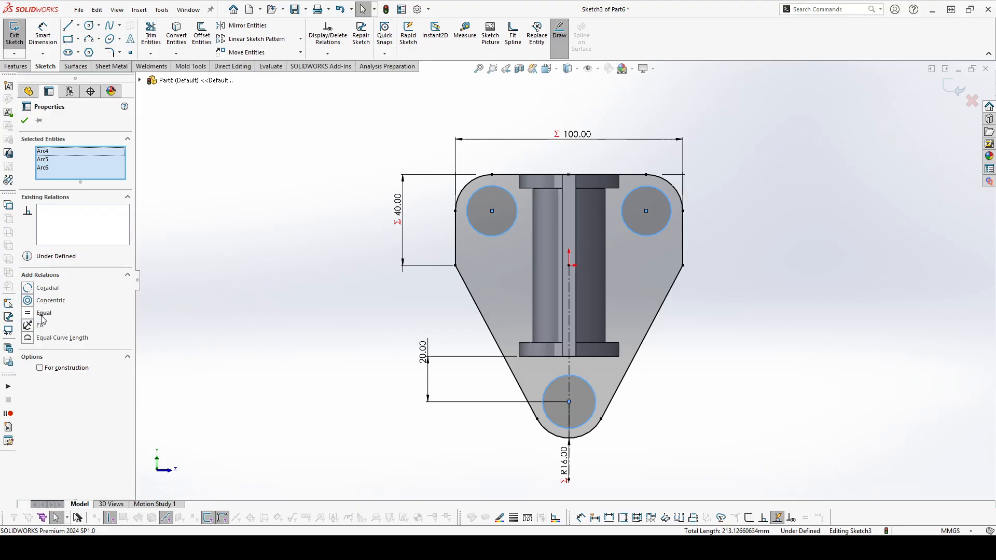
{"action": "left_click", "coordinate": [24, 121]}
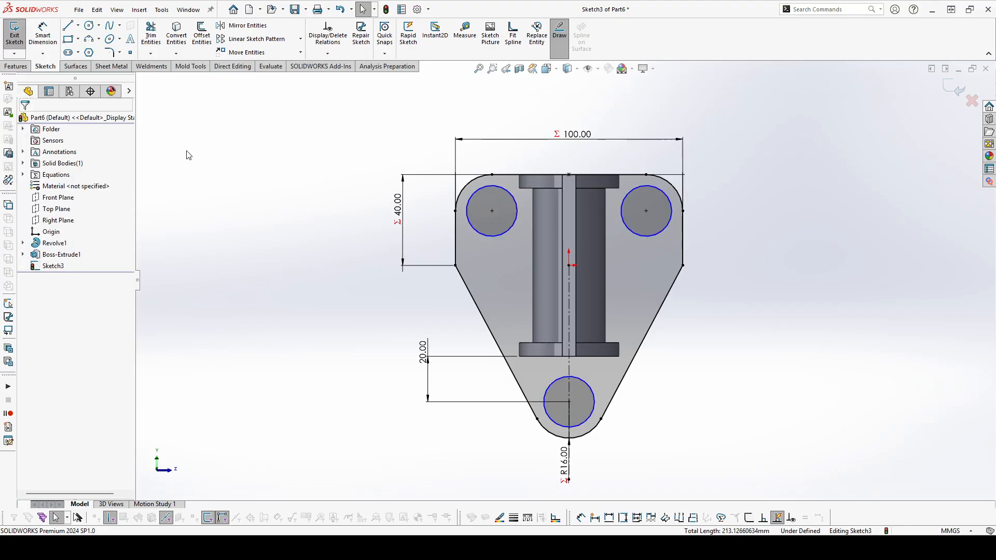
Dimension the radial gap between the upper-left corner arc and its hole circle, linking it to the global variable C.
{"action": "left_click", "coordinate": [47, 44]}
{"action": "left_click", "coordinate": [471, 185]}
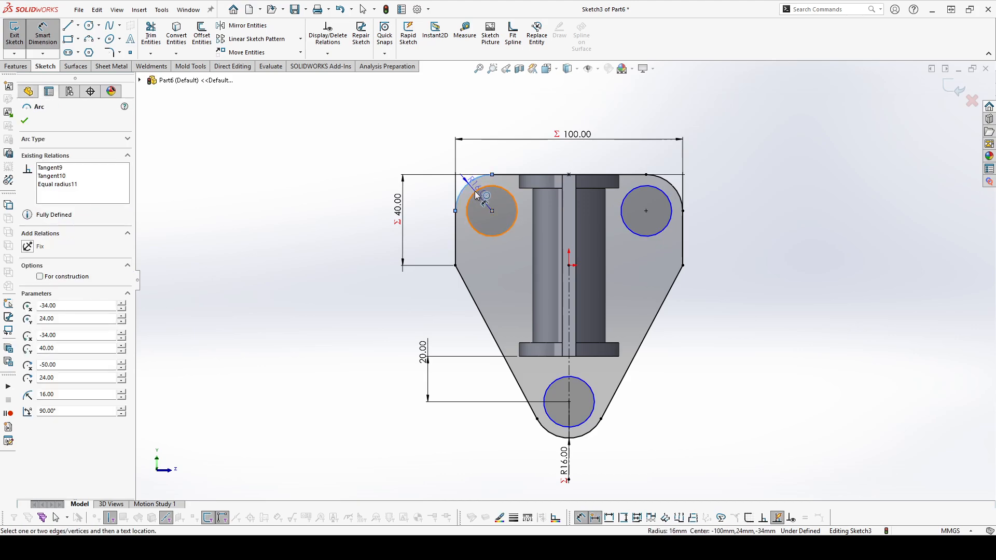
{"action": "left_click", "coordinate": [478, 195]}
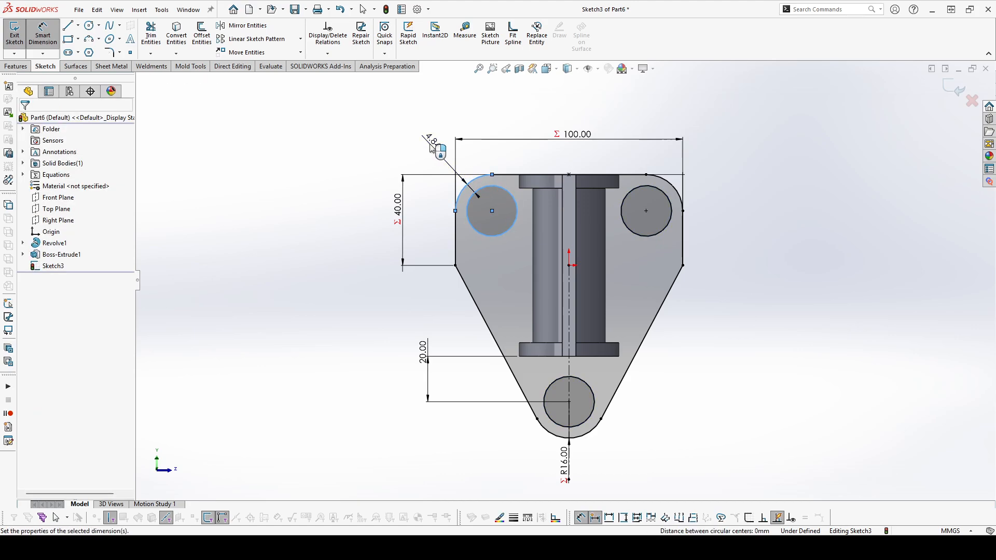
{"action": "left_click", "coordinate": [430, 148]}
{"action": "type", "text": "=C"}
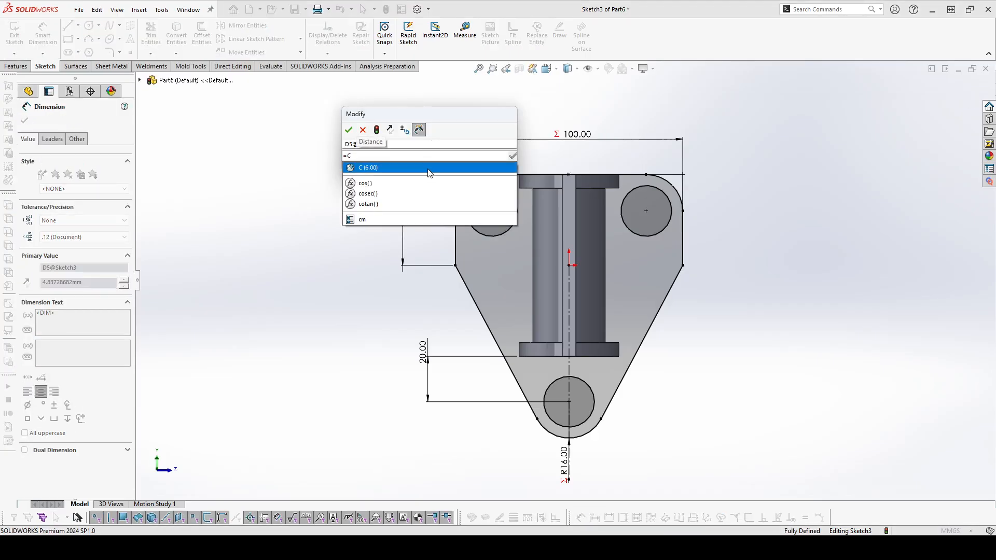
{"action": "left_click", "coordinate": [428, 168]}
{"action": "left_click", "coordinate": [512, 157]}
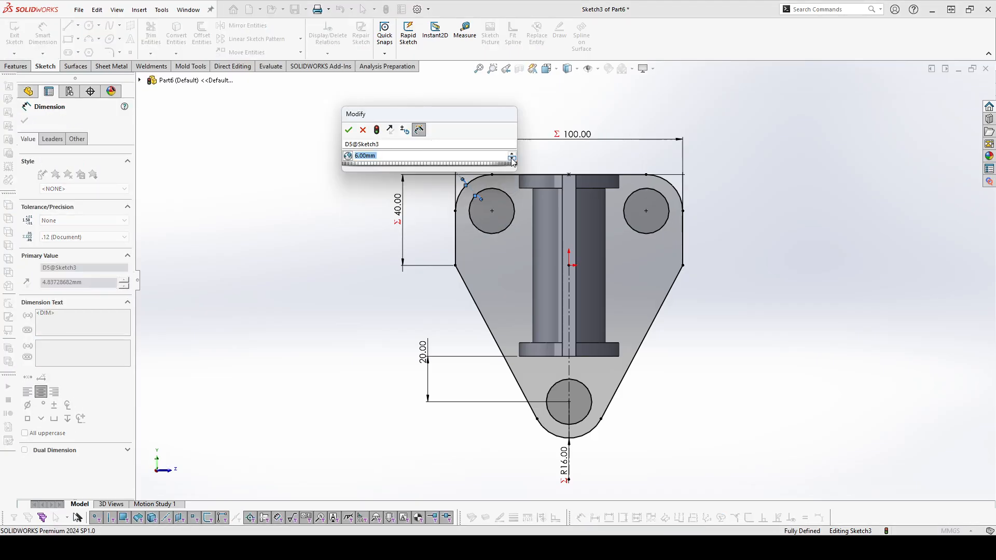
{"action": "left_click", "coordinate": [362, 131]}
Extrude the end plate sketch as a blind boss in the reversed direction, toward the pin, with its depth linked to variable C.
{"action": "middle_click_drag", "start_coordinate": [330, 163], "coordinate": [529, 322]}
{"action": "scroll", "coordinate": [529, 324], "scroll_direction": "down", "scroll_amount": 1}
{"action": "left_click", "coordinate": [26, 67]}
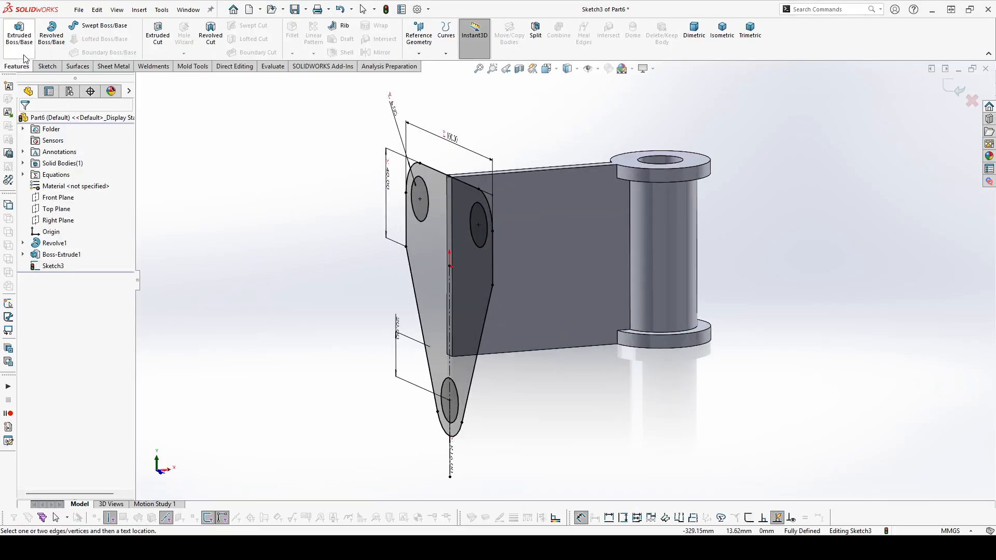
{"action": "left_click", "coordinate": [20, 34]}
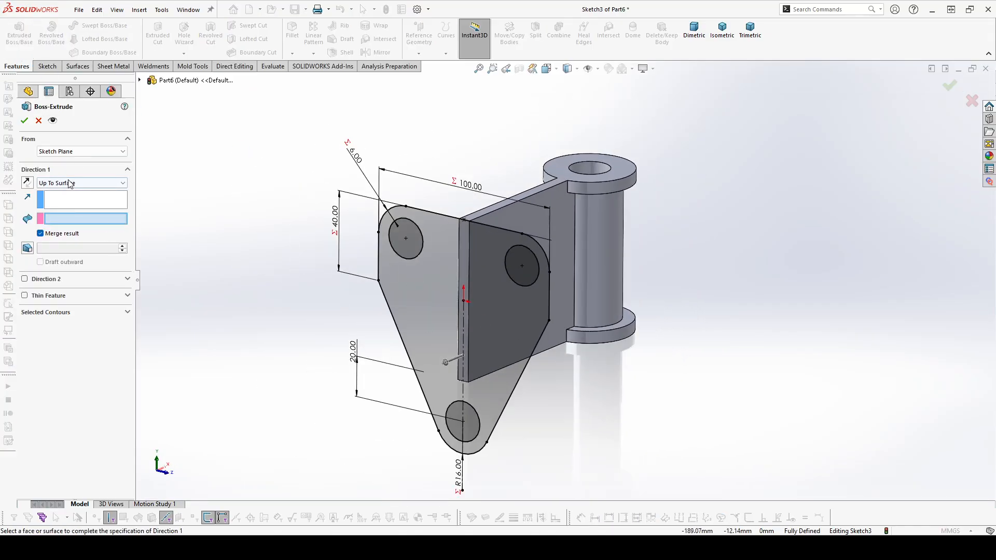
{"action": "left_click", "coordinate": [67, 183]}
{"action": "left_click", "coordinate": [66, 193]}
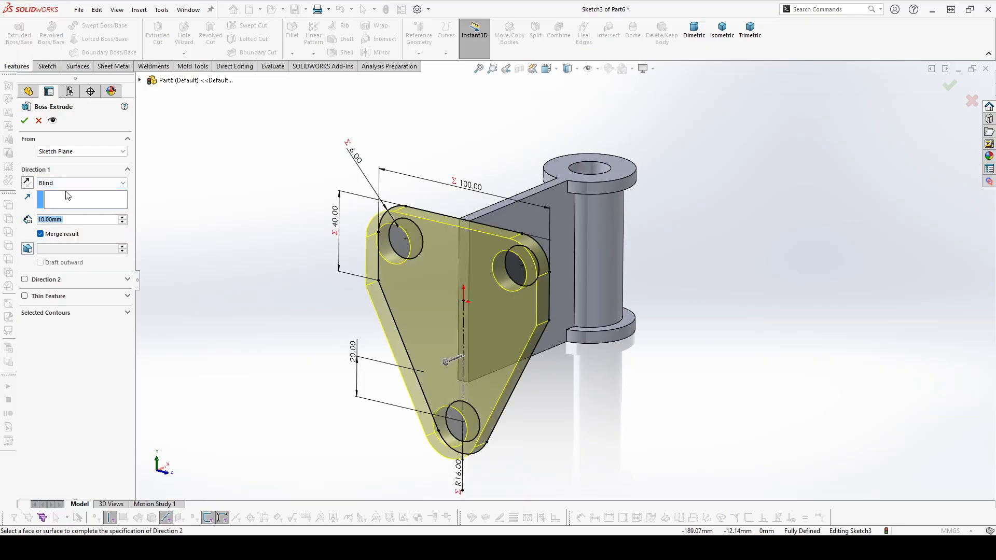
{"action": "middle_click_drag", "start_coordinate": [508, 365], "coordinate": [454, 370]}
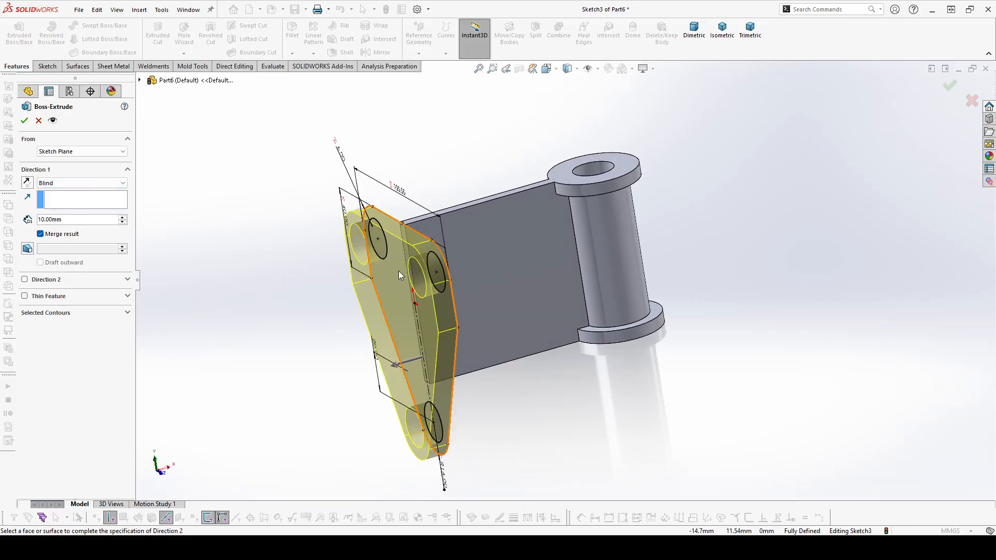
{"action": "left_click", "coordinate": [31, 187]}
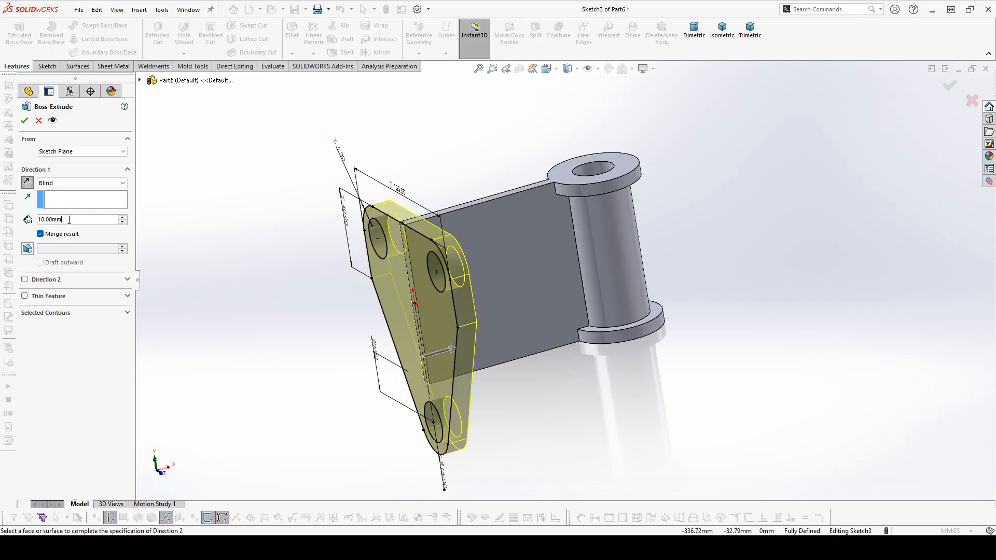
{"action": "type", "text": "=\"C"}
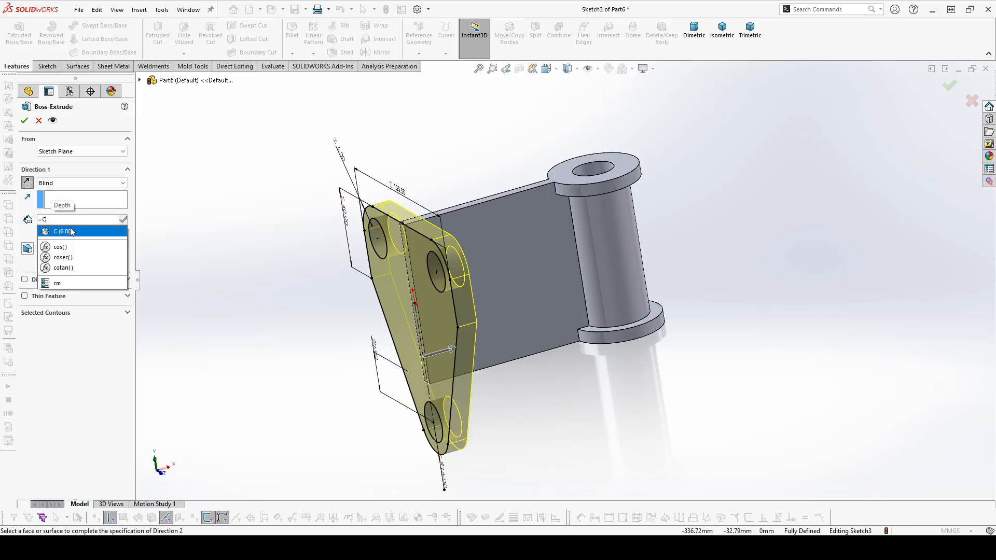
{"action": "left_click", "coordinate": [123, 220]}
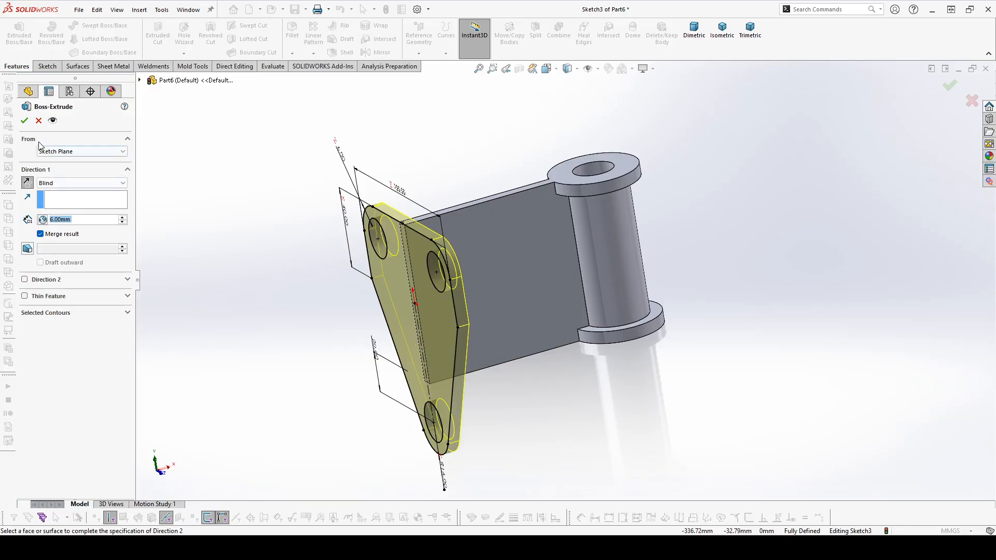
{"action": "left_click", "coordinate": [25, 121]}
Start a Top Plane sketch with a line down the end plate's inner face to the web and one about 60 mm along the web's edge.
{"action": "middle_click_drag", "start_coordinate": [488, 280], "coordinate": [536, 357]}
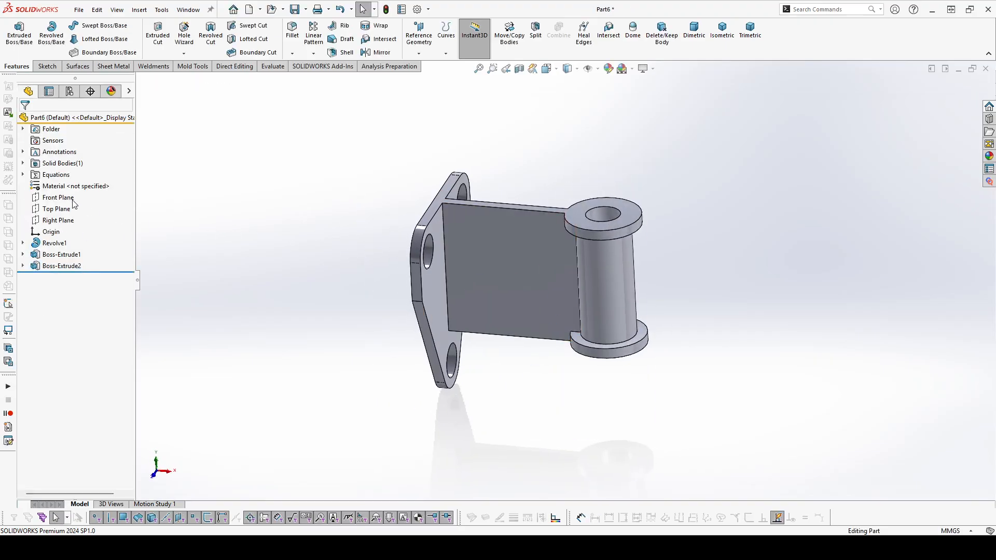
{"action": "left_click", "coordinate": [50, 210]}
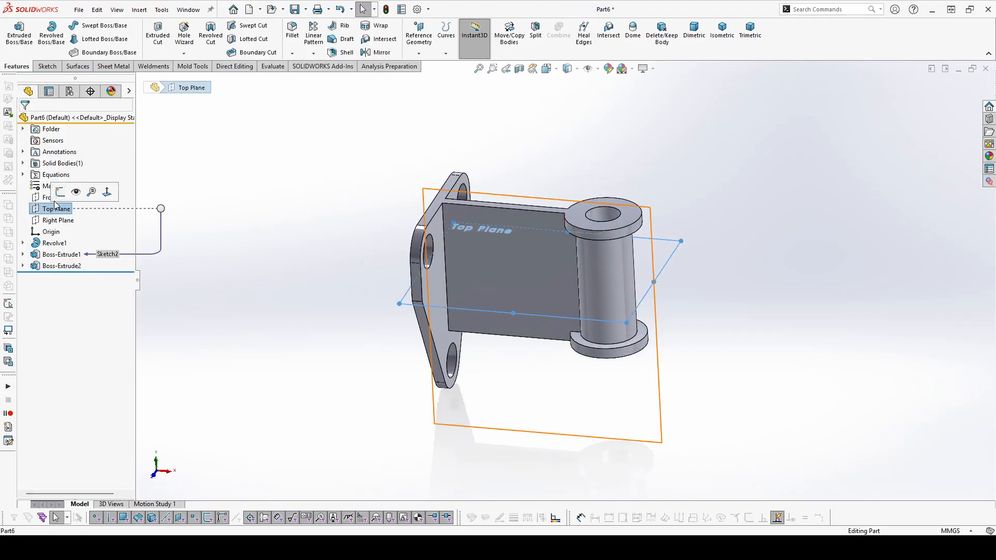
{"action": "left_click", "coordinate": [58, 191]}
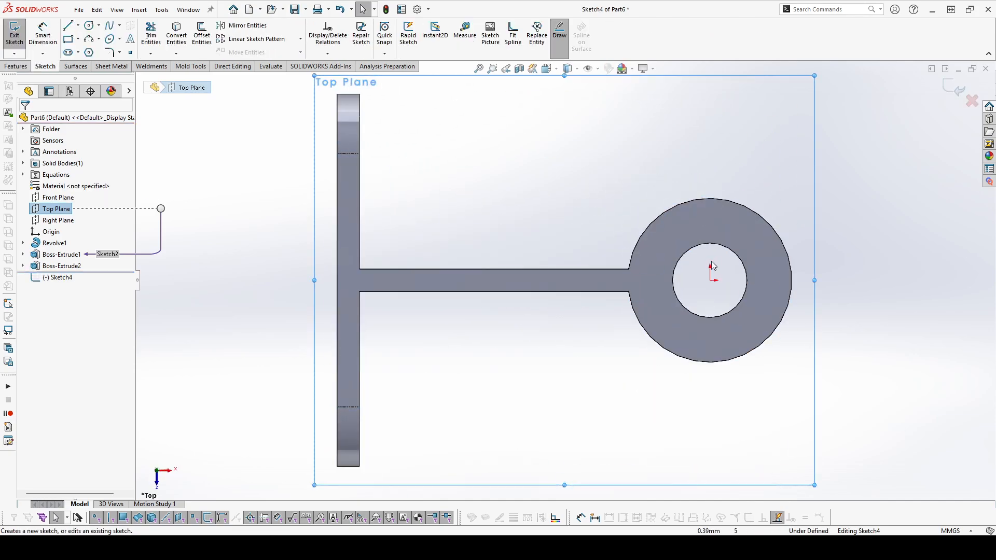
{"action": "key", "text": "z"}
{"action": "left_click", "coordinate": [296, 169]}
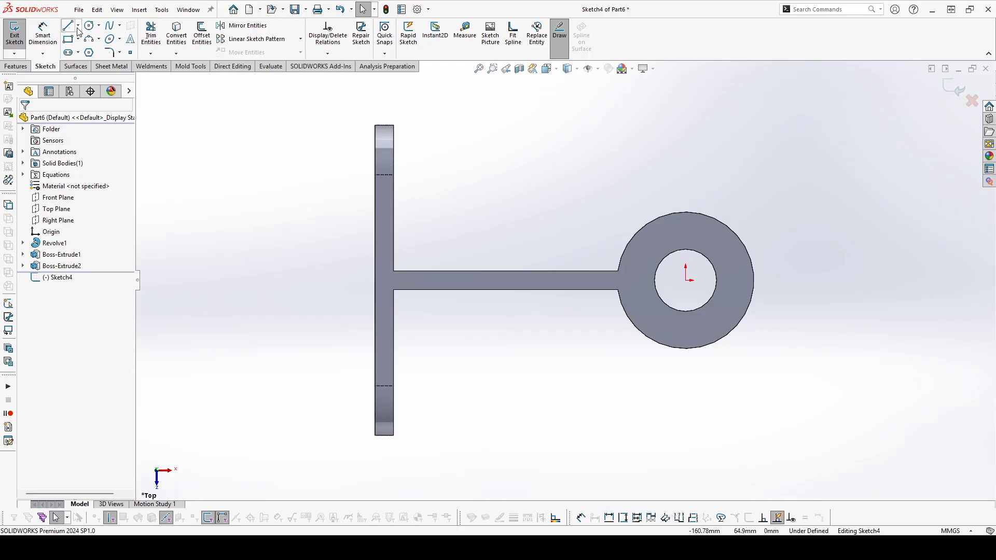
{"action": "key", "text": "z"}
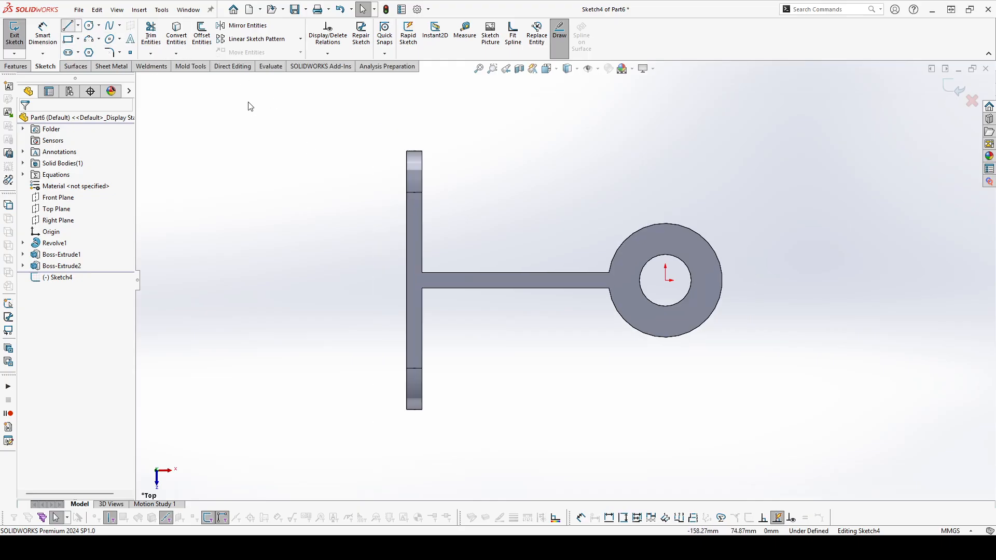
{"action": "key", "text": "l"}
{"action": "left_click", "coordinate": [421, 233]}
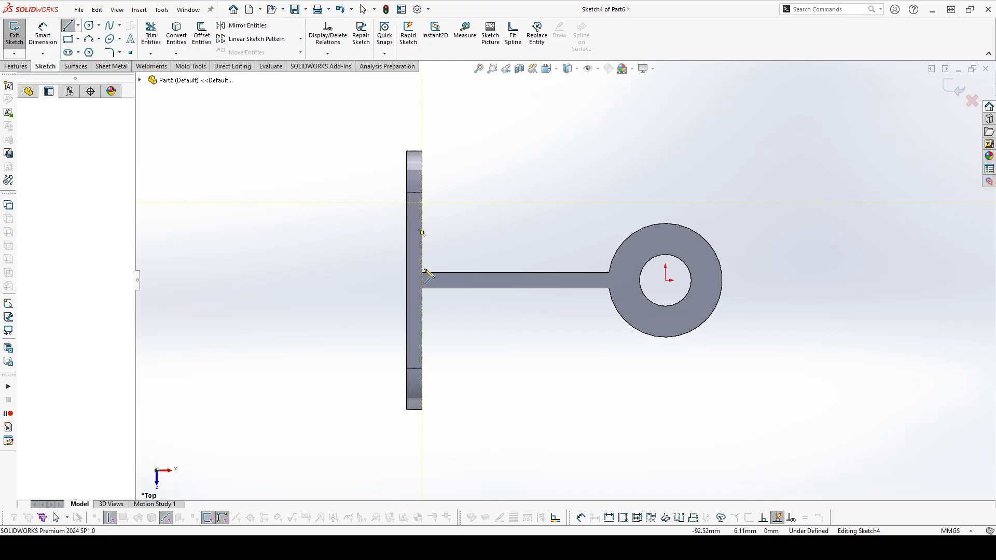
{"action": "left_click", "coordinate": [421, 273]}
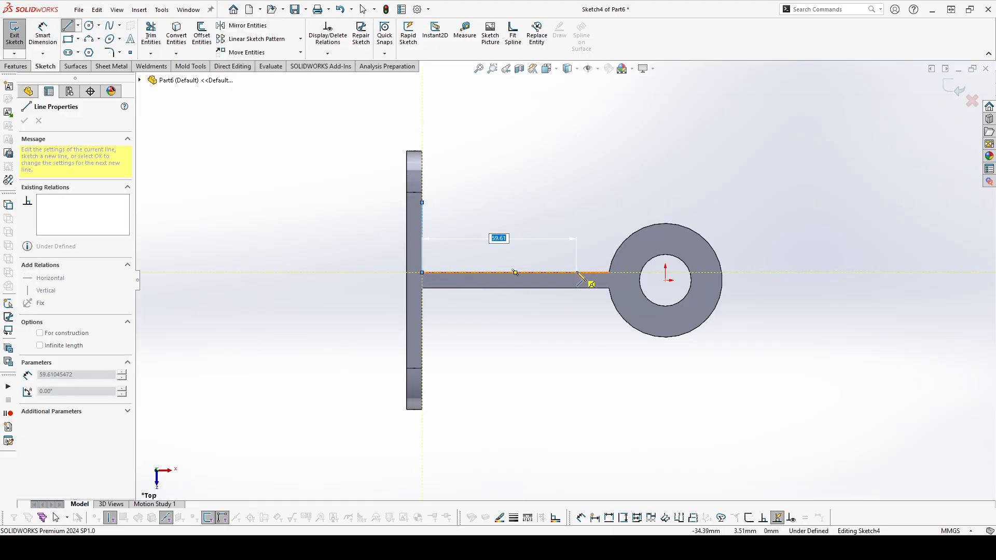
{"action": "left_click", "coordinate": [576, 272]}
{"action": "scroll", "coordinate": [612, 275], "scroll_direction": "down", "scroll_amount": 2}
{"action": "key", "text": "Escape"}
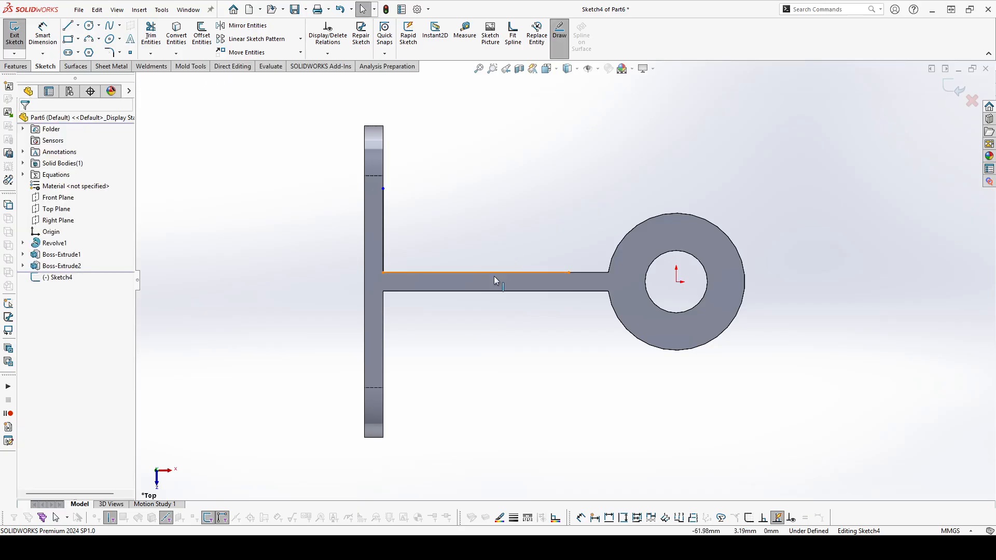
Switch the display to hidden lines visible and extend the line along the web to the hidden edge of the pin's barrel.
{"action": "left_click", "coordinate": [573, 69]}
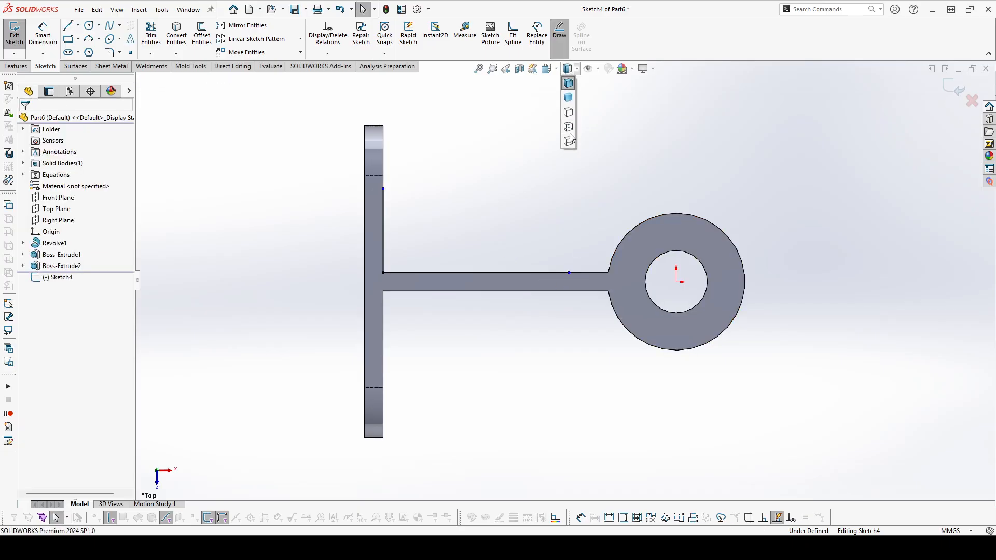
{"action": "left_click", "coordinate": [569, 129]}
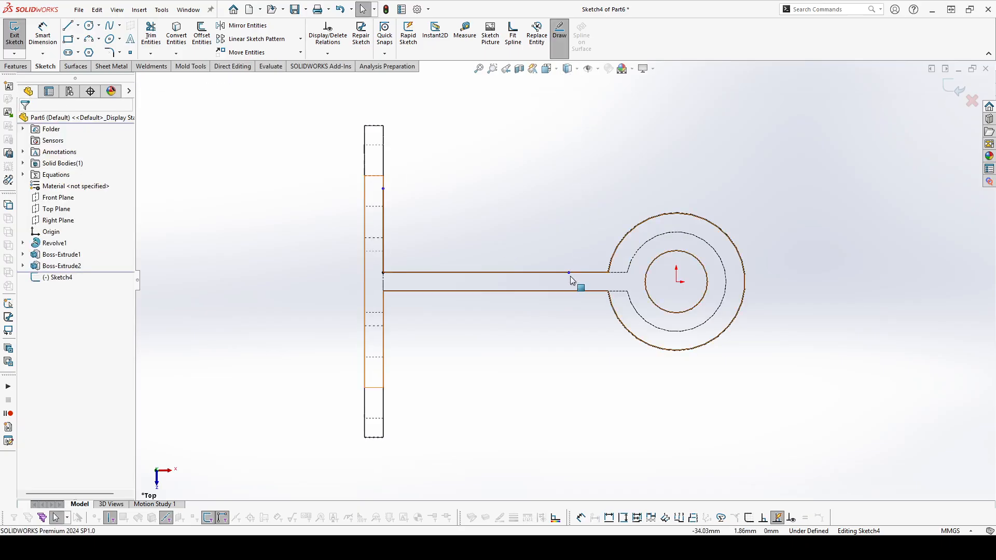
{"action": "left_click", "coordinate": [627, 272]}
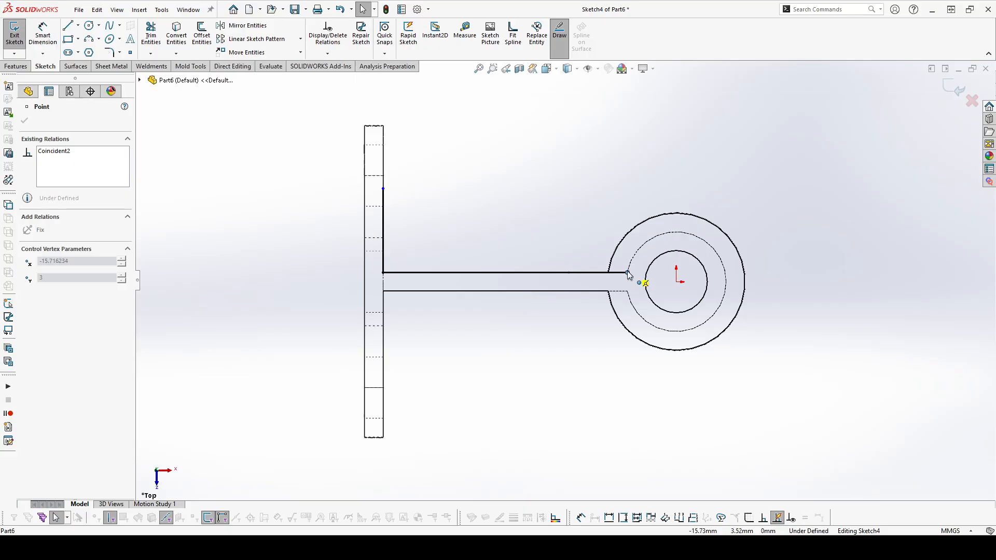
{"action": "left_click", "coordinate": [506, 199]}
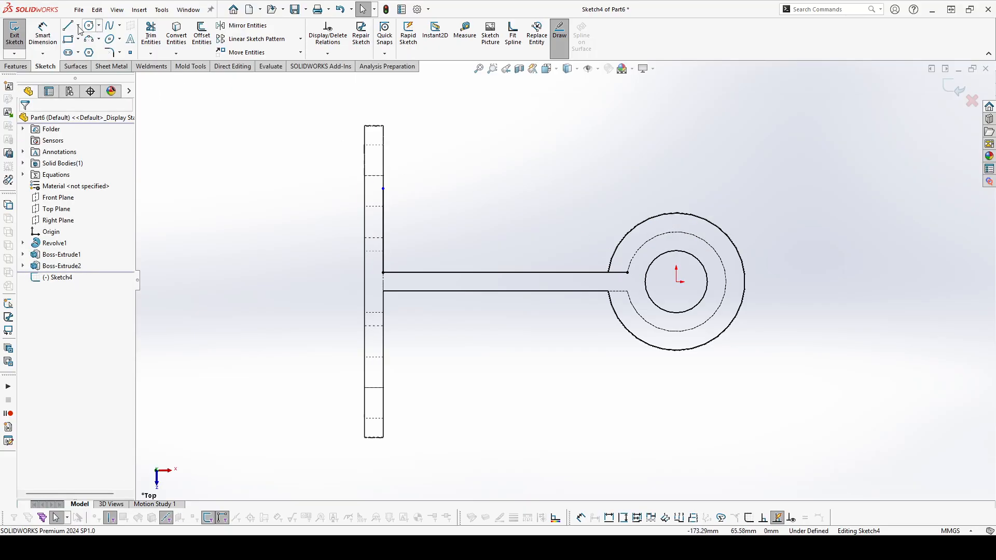
Sketch a sloping line about 97 mm long from the upper end of the line on the plate to the barrel's hidden circular edge.
{"action": "key", "text": "l"}
{"action": "left_click", "coordinate": [383, 188]}
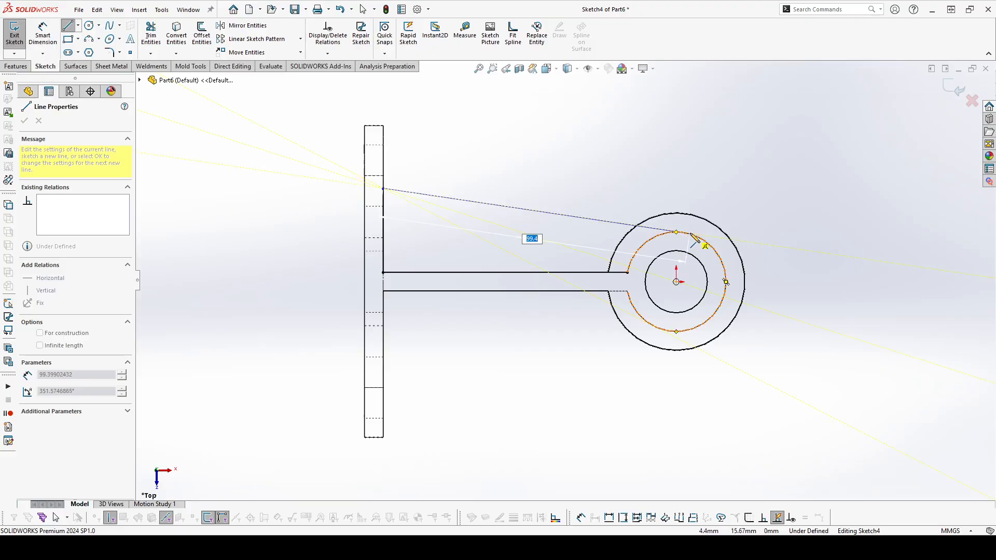
{"action": "scroll", "coordinate": [692, 239], "scroll_direction": "down", "scroll_amount": 6}
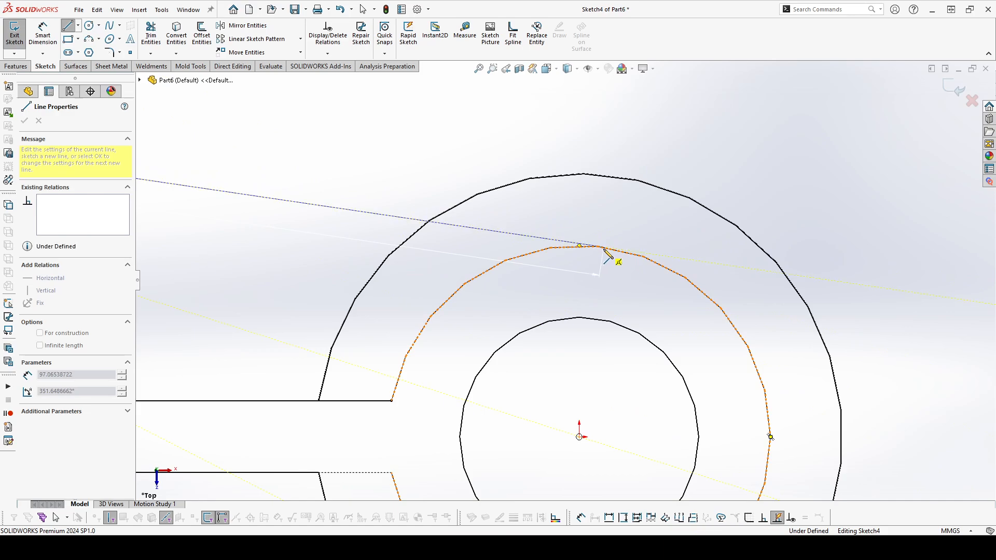
{"action": "left_click", "coordinate": [603, 248]}
{"action": "key", "text": "Escape"}
Make the sloping line tangent to the barrel's hidden circular edge.
{"action": "left_click", "coordinate": [567, 244]}
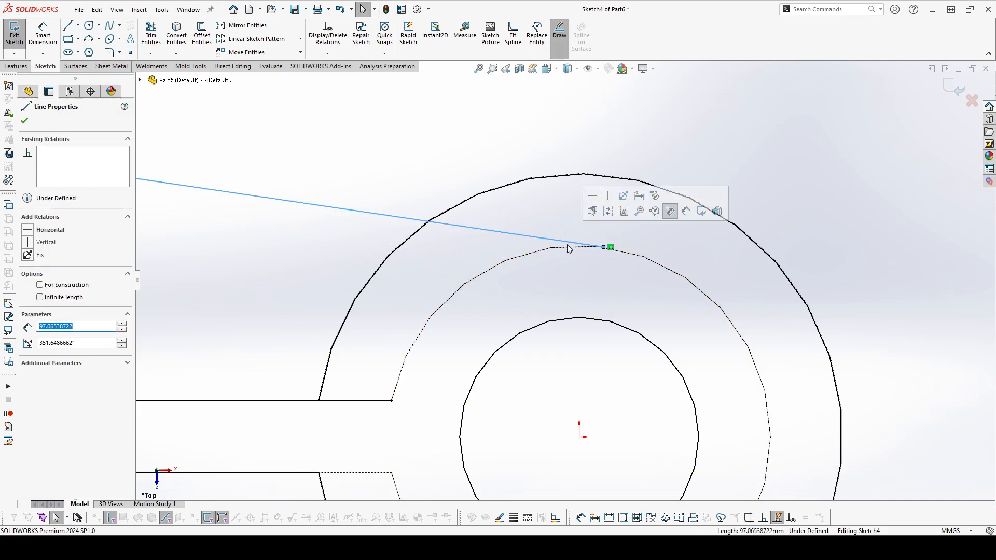
{"action": "left_click", "coordinate": [569, 248], "text": "ctrl"}
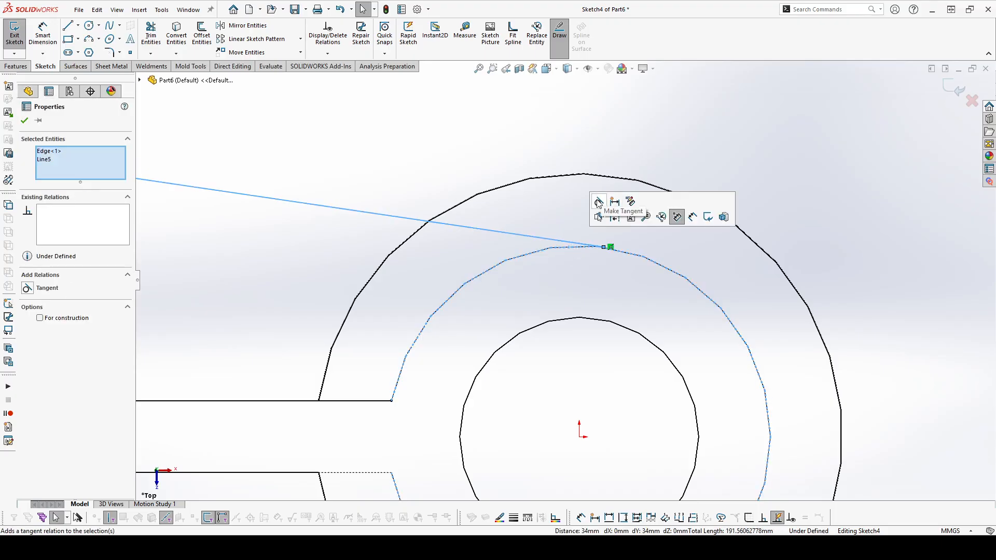
{"action": "left_click", "coordinate": [597, 200]}
{"action": "scroll", "coordinate": [533, 206], "scroll_direction": "up", "scroll_amount": 5}
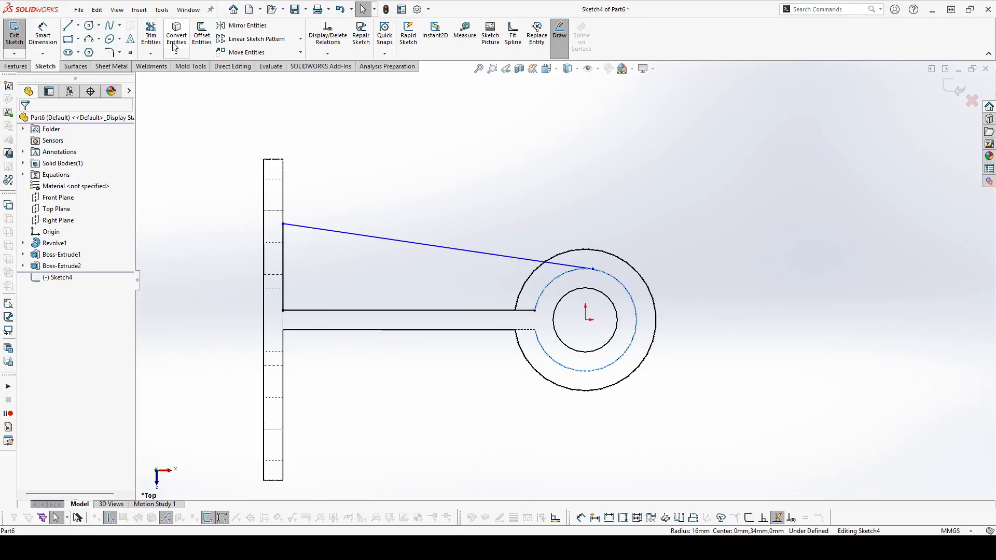
Power-trim the barrel's circle in the gusset sketch, keeping only the arc between the web and the sloping line's tangent point.
{"action": "left_click", "coordinate": [151, 34]}
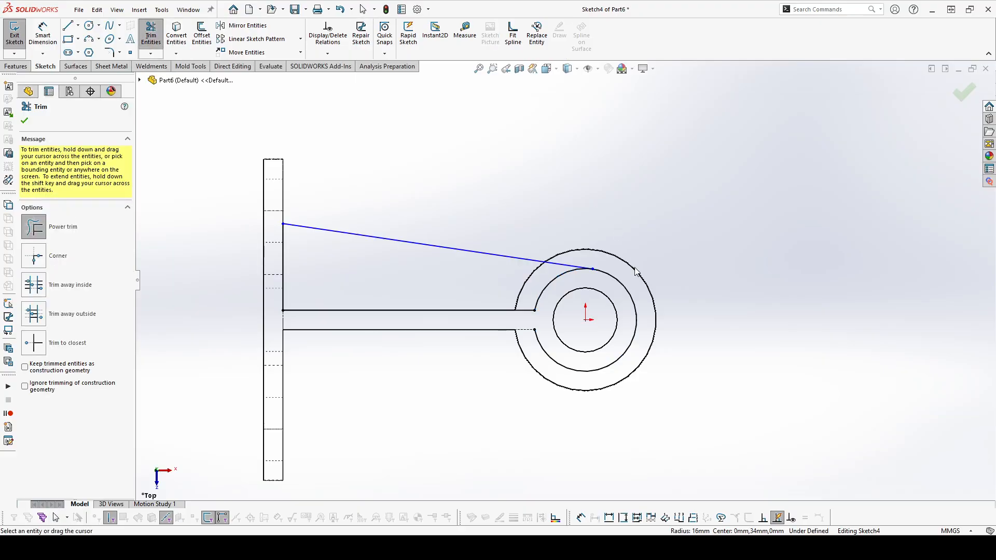
{"action": "left_click_drag", "start_coordinate": [634, 268], "coordinate": [606, 295]}
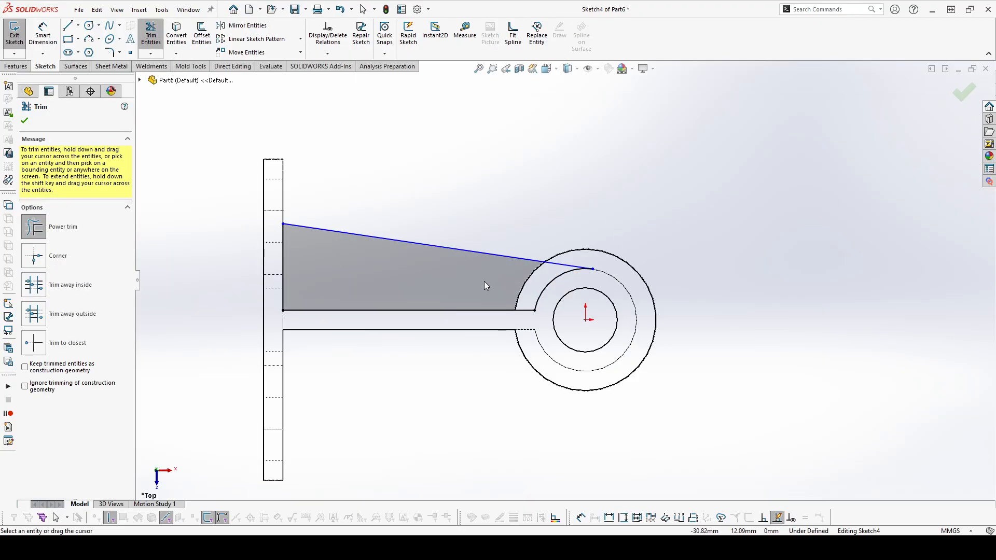
{"action": "left_click", "coordinate": [24, 121]}
Dimension the vertical distance from the end plate's upper edge to the start of the sloping line as 17 mm.
{"action": "left_click", "coordinate": [43, 36]}
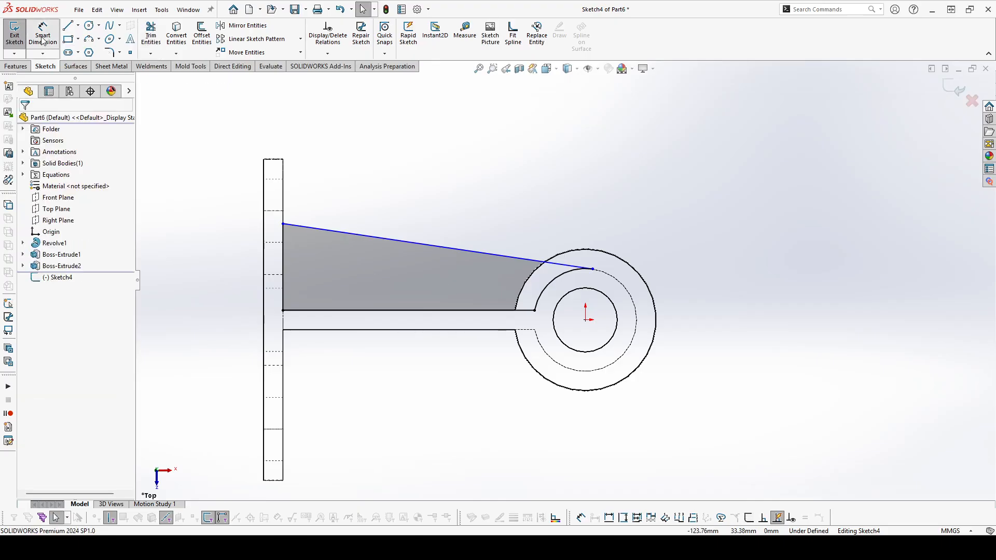
{"action": "left_click", "coordinate": [273, 163]}
{"action": "left_click", "coordinate": [283, 223]}
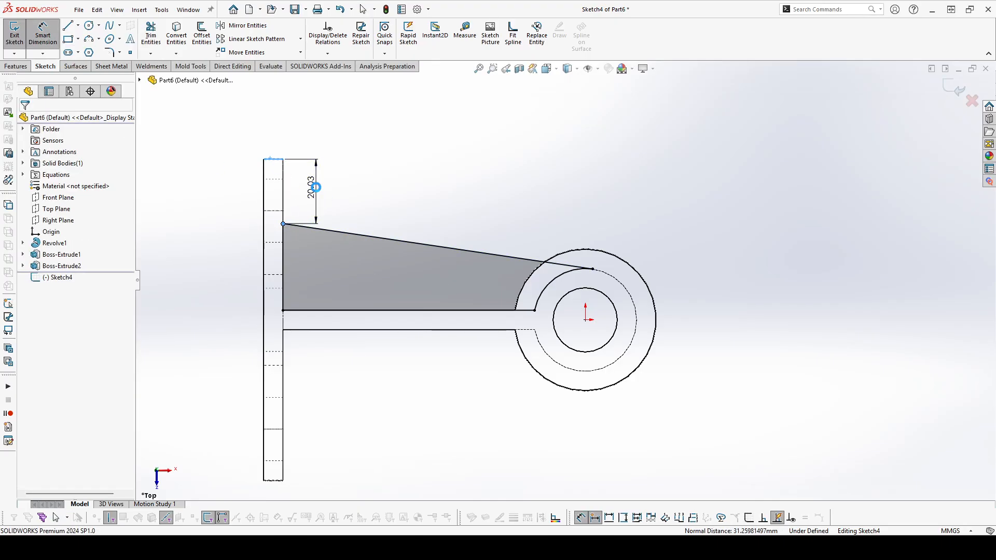
{"action": "left_click", "coordinate": [316, 187]}
{"action": "type", "text": "17"}
{"action": "key", "text": "Return"}
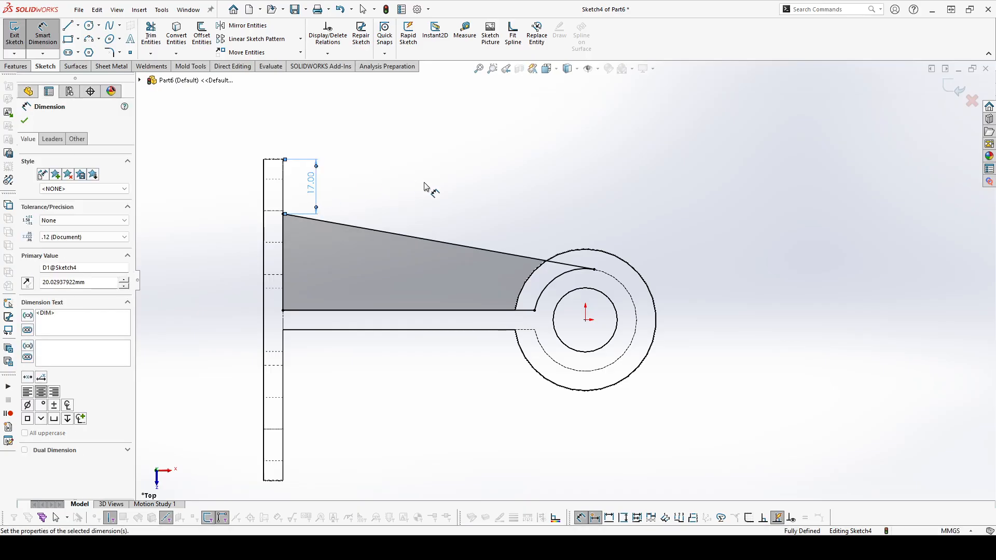
{"action": "left_click", "coordinate": [447, 200]}
Sketch a horizontal construction centerline about 38 mm long from the origin, pointing away from the end plate.
{"action": "left_click", "coordinate": [78, 25]}
{"action": "left_click", "coordinate": [93, 51]}
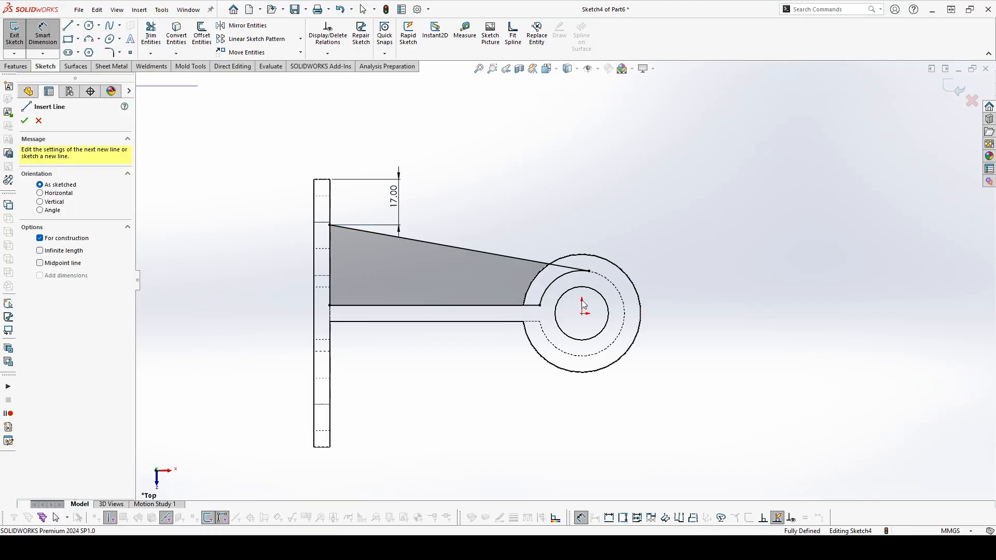
{"action": "left_click", "coordinate": [581, 314]}
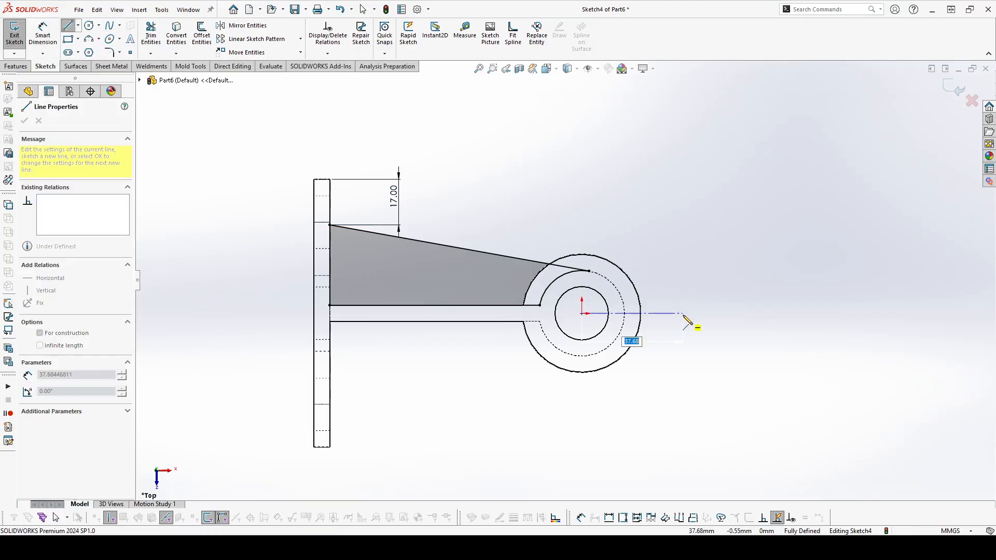
{"action": "left_click", "coordinate": [682, 313]}
{"action": "key", "text": "Escape"}
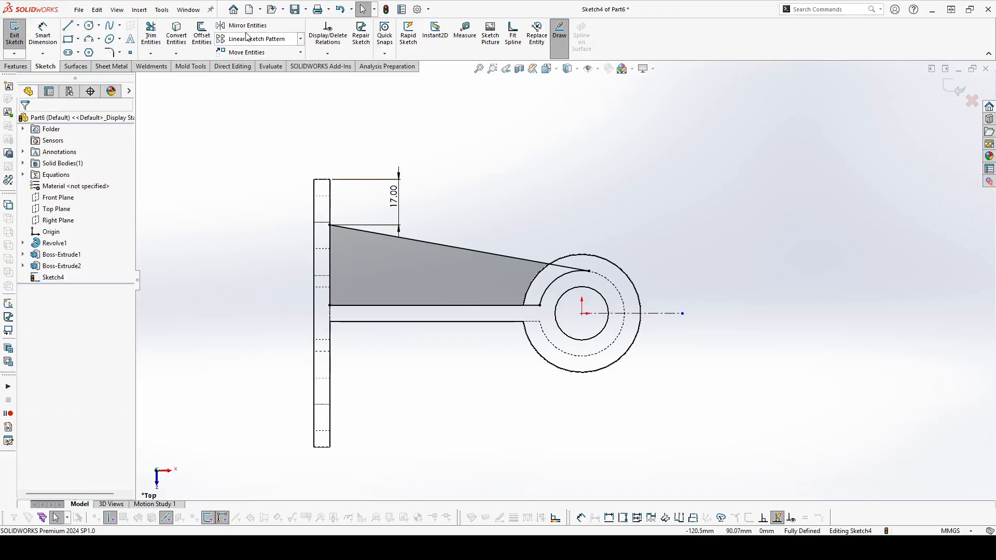
Mirror the gusset profile's three lines and arc about the horizontal centerline, keeping the original.
{"action": "left_click", "coordinate": [243, 25]}
{"action": "left_click", "coordinate": [428, 262]}
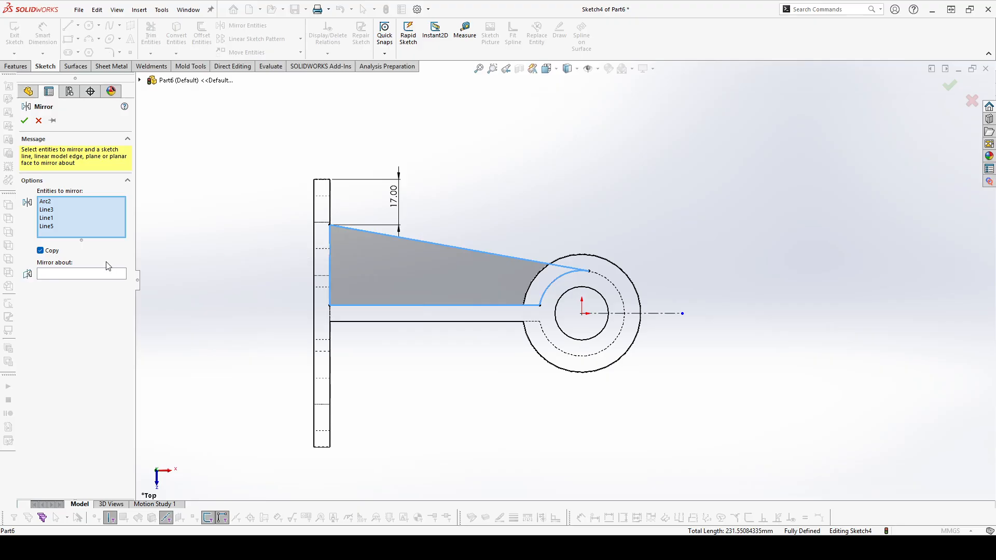
{"action": "left_click", "coordinate": [98, 280]}
{"action": "left_click", "coordinate": [613, 314]}
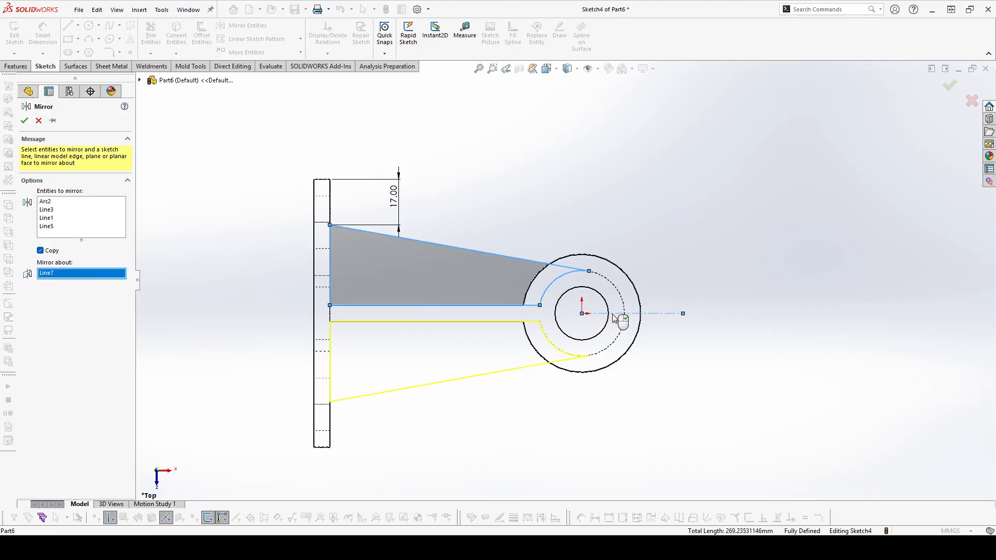
{"action": "right_click", "coordinate": [613, 315]}
Switch the model's display style to Shaded With Edges.
{"action": "scroll", "coordinate": [500, 395], "scroll_direction": "up", "scroll_amount": 2}
{"action": "middle_click_drag", "start_coordinate": [500, 396], "coordinate": [519, 312]}
{"action": "scroll", "coordinate": [519, 313], "scroll_direction": "down", "scroll_amount": 3}
{"action": "left_click", "coordinate": [567, 70]}
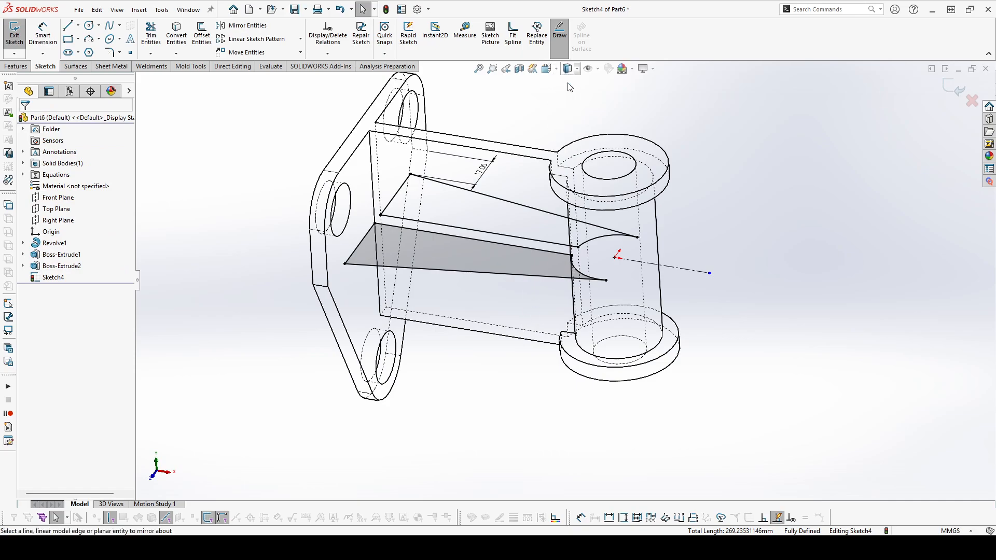
{"action": "left_click", "coordinate": [568, 84]}
{"action": "mouse_move", "coordinate": [557, 194]}
{"action": "middle_mouse_down"}
{"action": "mouse_move", "coordinate": [519, 174]}
{"action": "mouse_move", "coordinate": [457, 205]}
{"action": "mouse_move", "coordinate": [570, 200]}
{"action": "mouse_move", "coordinate": [549, 240]}
{"action": "mouse_move", "coordinate": [631, 244]}
{"action": "mouse_move", "coordinate": [494, 220]}
{"action": "middle_mouse_up"}
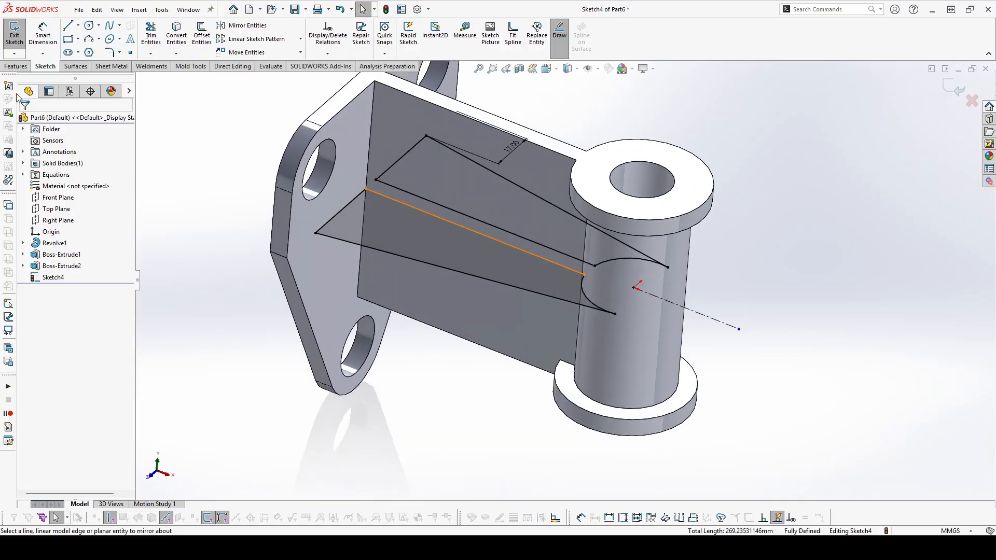
Extrude both gusset profiles Mid Plane with the depth linked to global variable C, merging the result with the bracket.
{"action": "left_click", "coordinate": [6, 69]}
{"action": "left_click", "coordinate": [13, 41]}
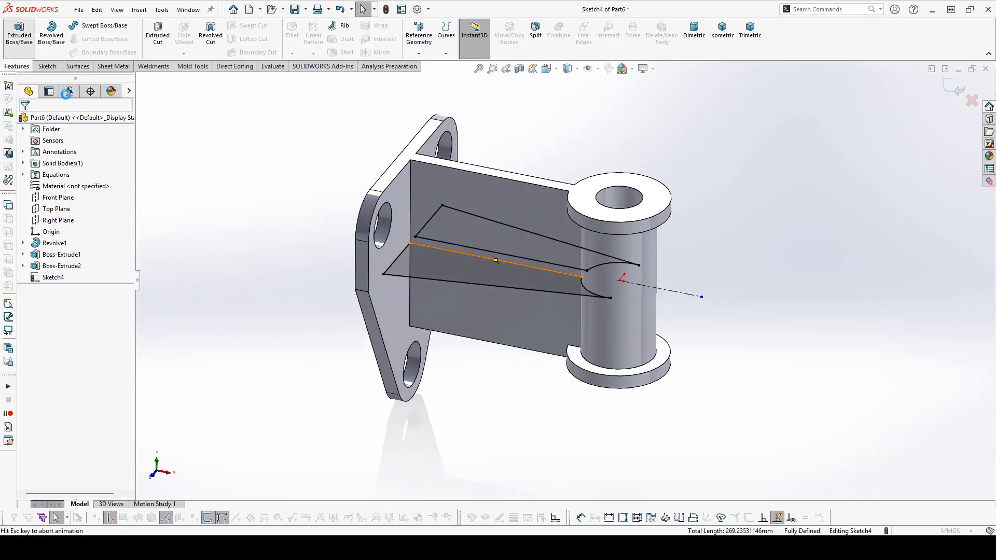
{"action": "left_click", "coordinate": [78, 183]}
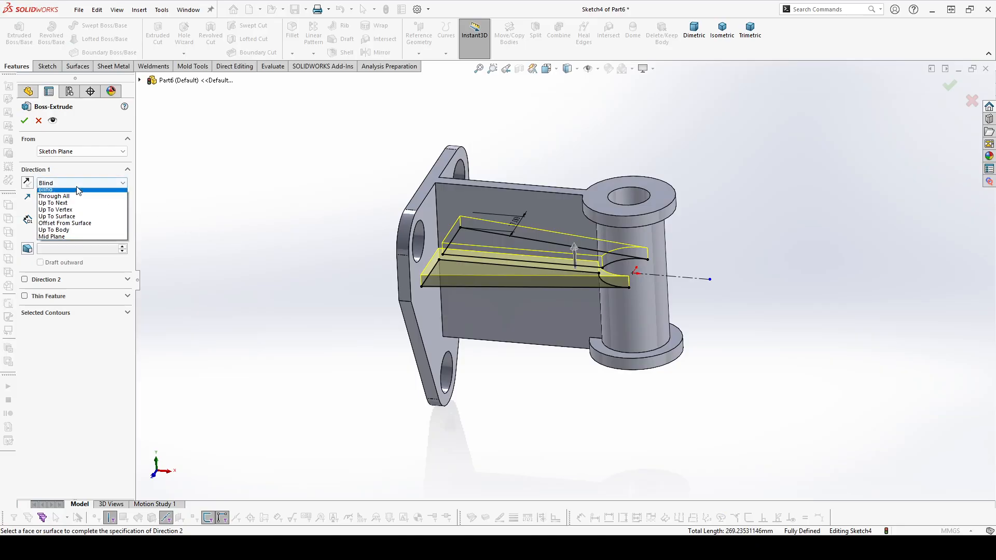
{"action": "left_click", "coordinate": [76, 240]}
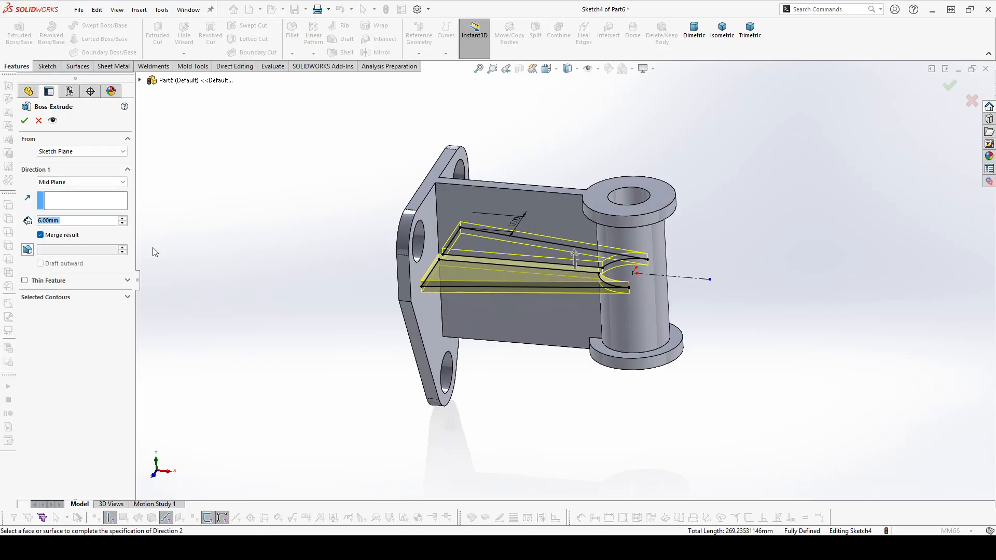
{"action": "type", "text": "=c"}
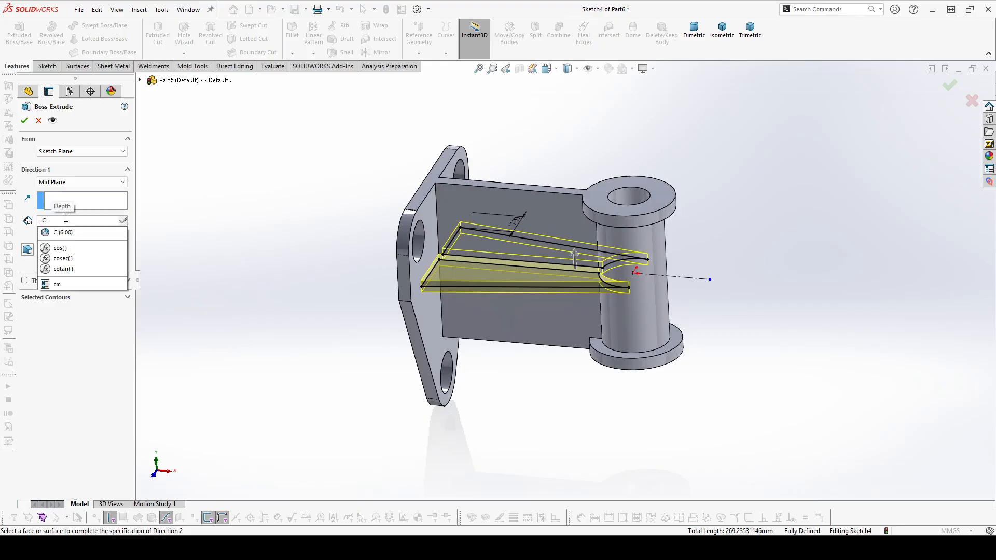
{"action": "left_click", "coordinate": [74, 232]}
{"action": "left_click", "coordinate": [123, 221]}
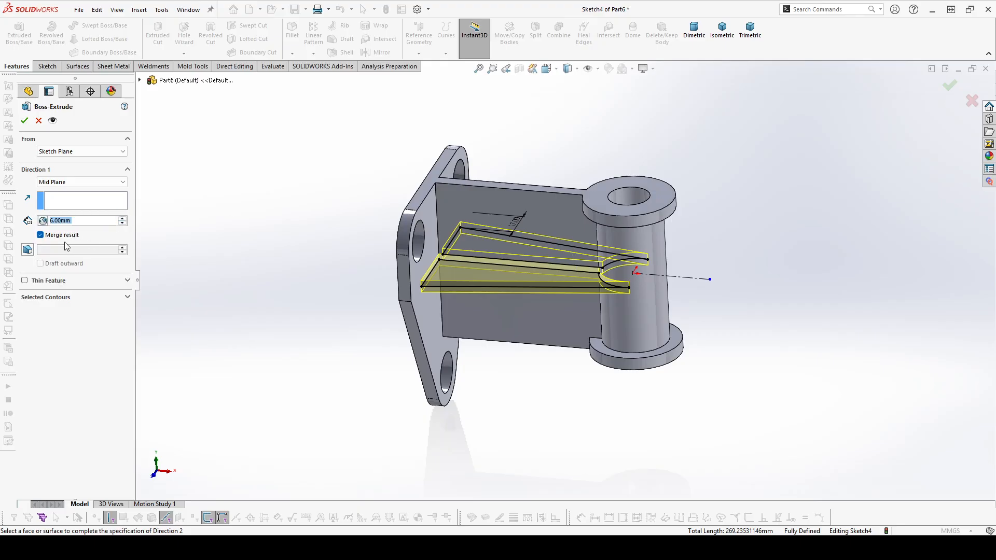
{"action": "left_click", "coordinate": [24, 121]}
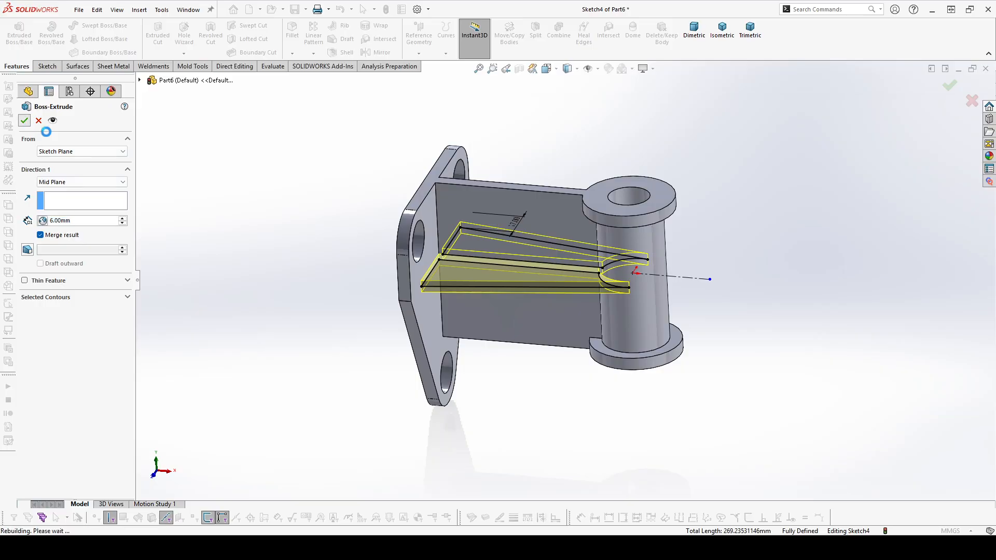
Search the material library for PLAIN and assign Plain Carbon Steel to the part.
{"action": "middle_click_drag", "start_coordinate": [471, 278], "coordinate": [508, 293]}
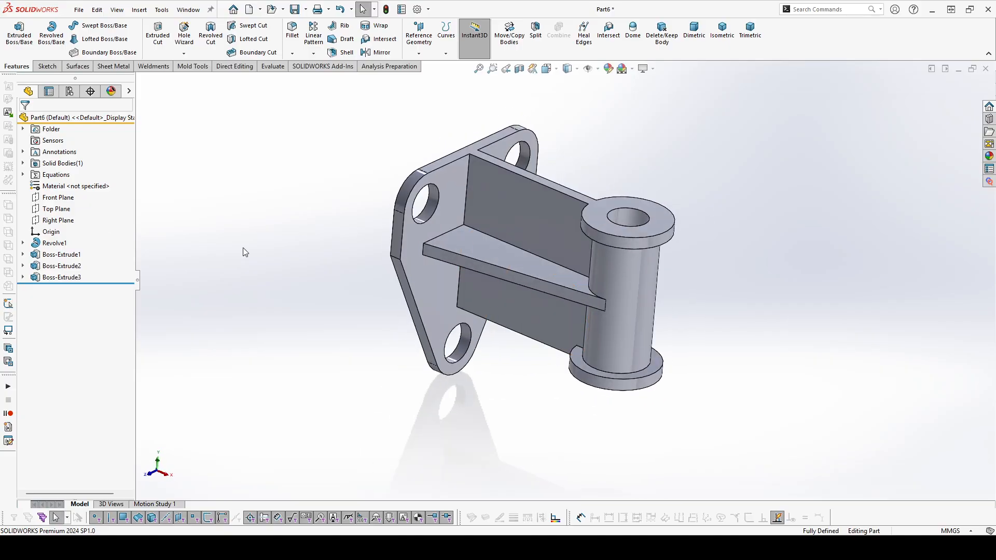
{"action": "right_click", "coordinate": [58, 183]}
{"action": "left_click", "coordinate": [79, 190]}
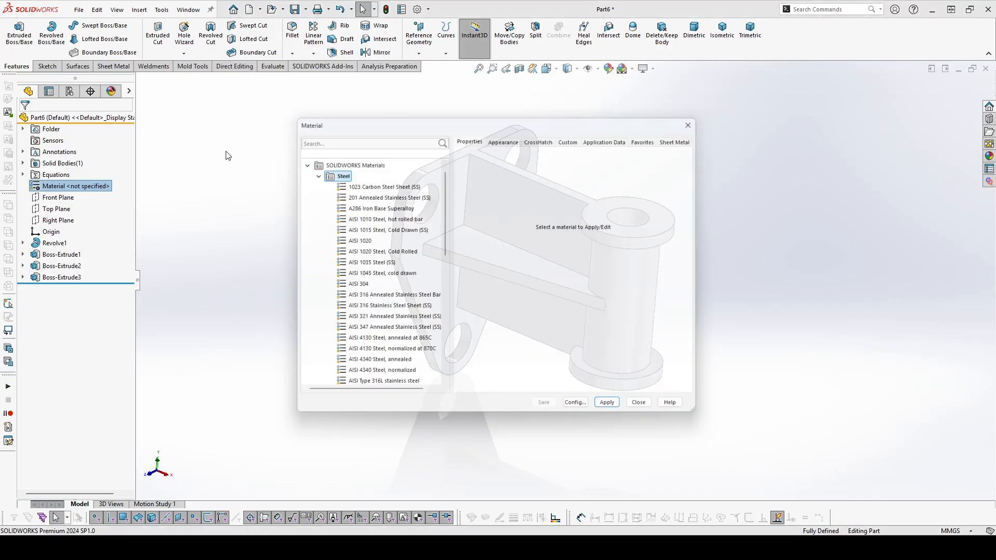
{"action": "left_click", "coordinate": [322, 138]}
{"action": "type", "text": "PLAIN"}
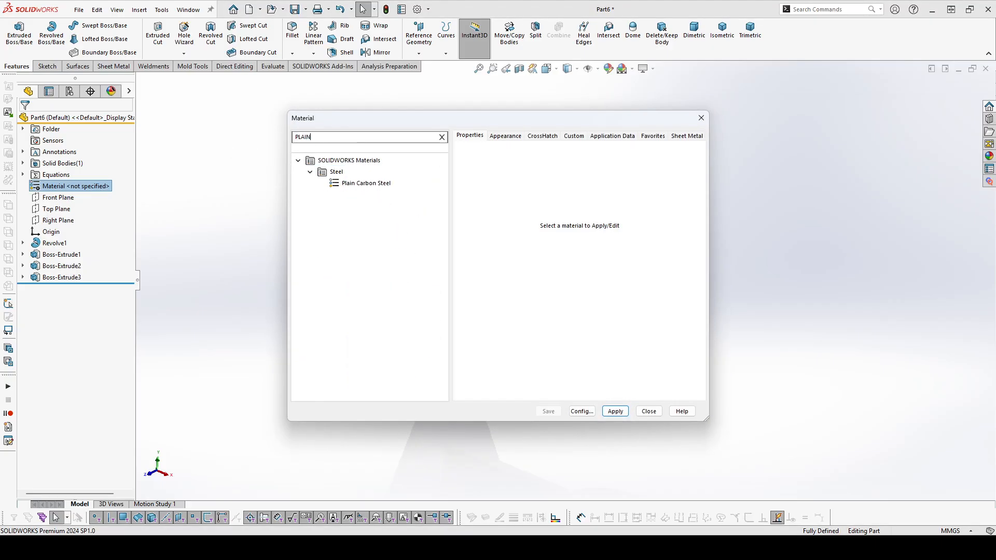
{"action": "double_click", "coordinate": [358, 183]}
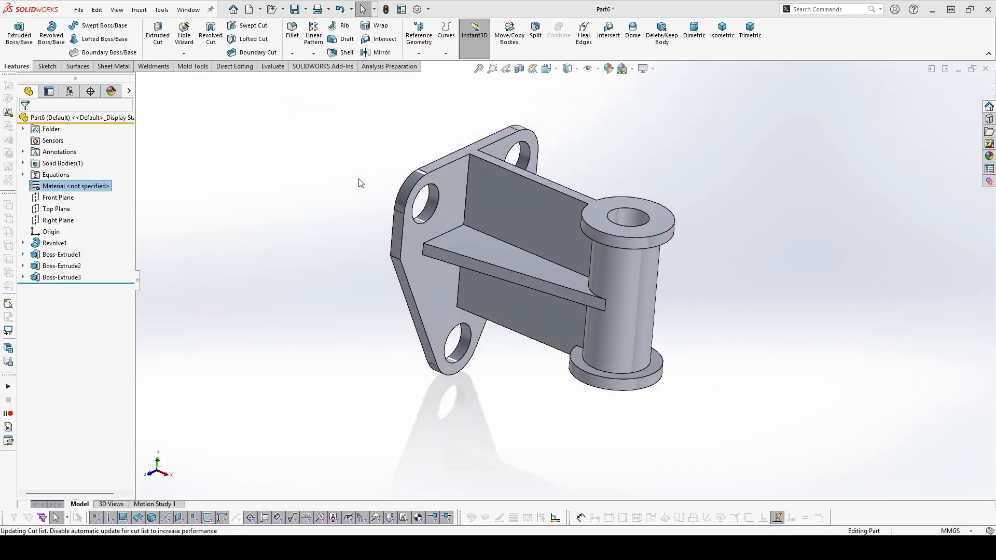
Add a Mass Properties sensor that tracks the mass of the bracket's solid body.
{"action": "scroll", "coordinate": [531, 230], "scroll_direction": "down", "scroll_amount": 1}
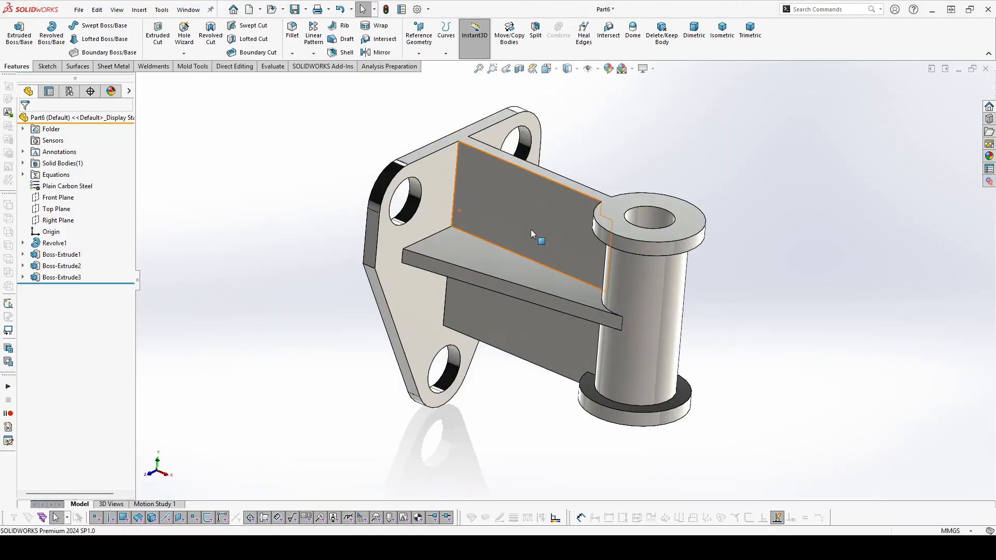
{"action": "middle_click_drag", "start_coordinate": [363, 188], "coordinate": [348, 201]}
{"action": "right_click", "coordinate": [48, 144]}
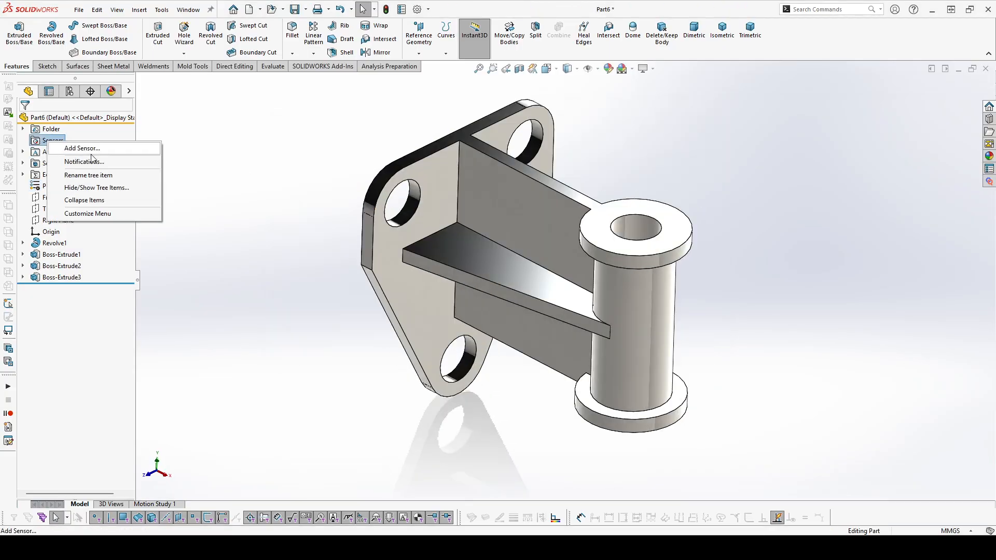
{"action": "left_click", "coordinate": [93, 154]}
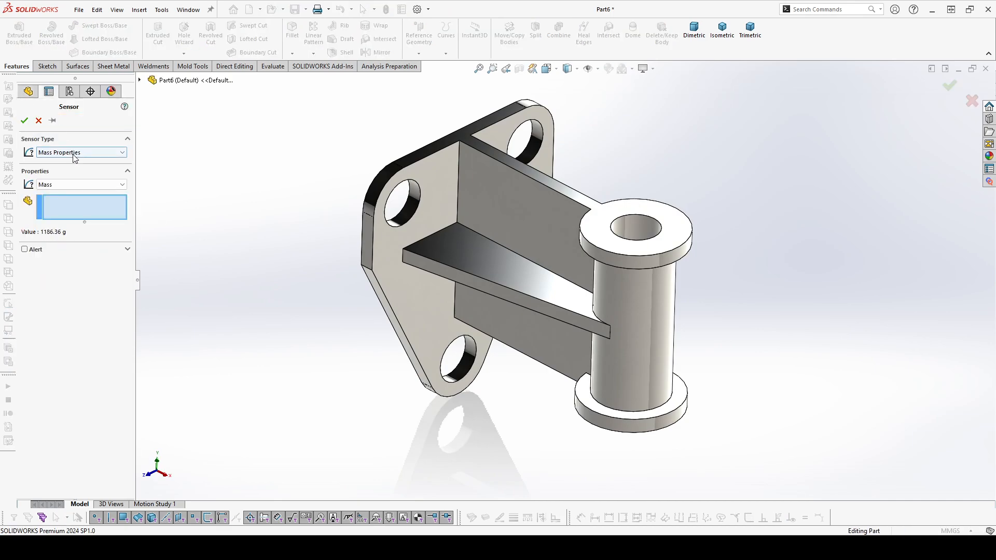
{"action": "left_click", "coordinate": [62, 152]}
{"action": "left_click", "coordinate": [64, 170]}
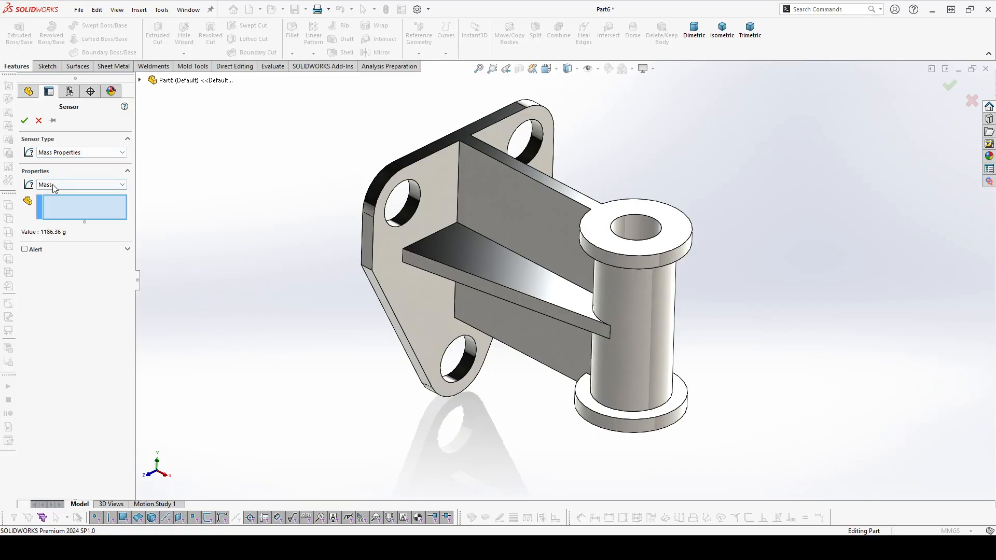
{"action": "left_click", "coordinate": [38, 183]}
{"action": "left_click", "coordinate": [48, 195]}
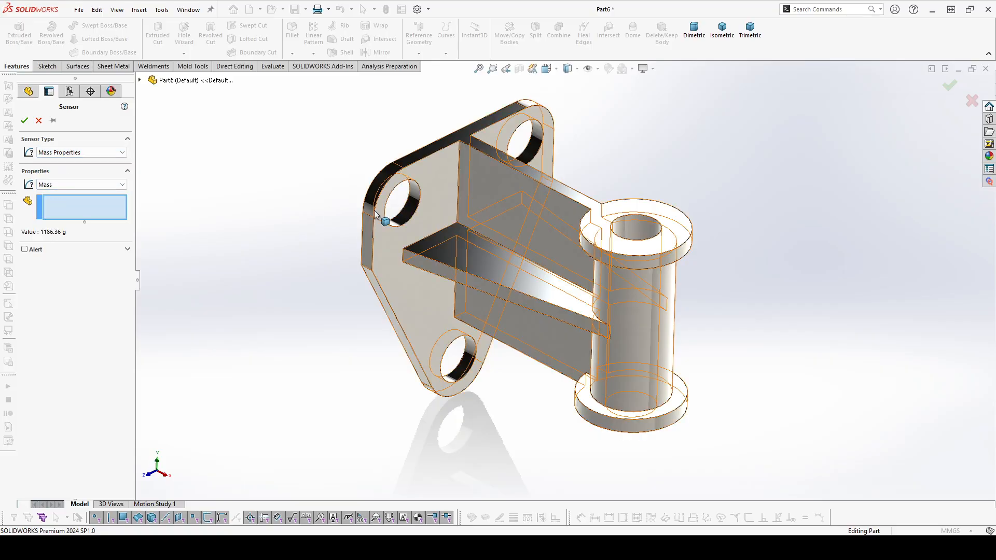
{"action": "left_click", "coordinate": [425, 205]}
{"action": "left_click", "coordinate": [25, 121]}
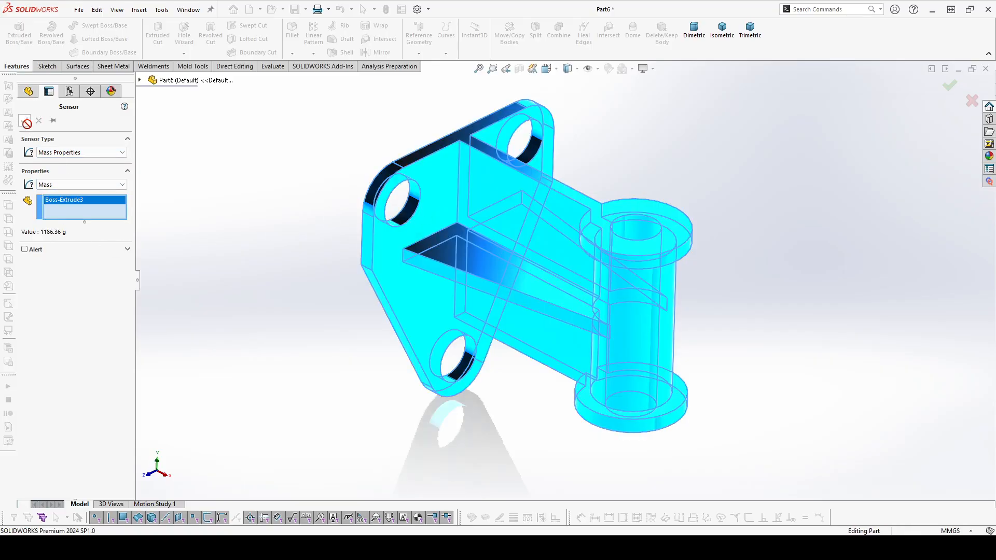
{"action": "left_click", "coordinate": [85, 153]}
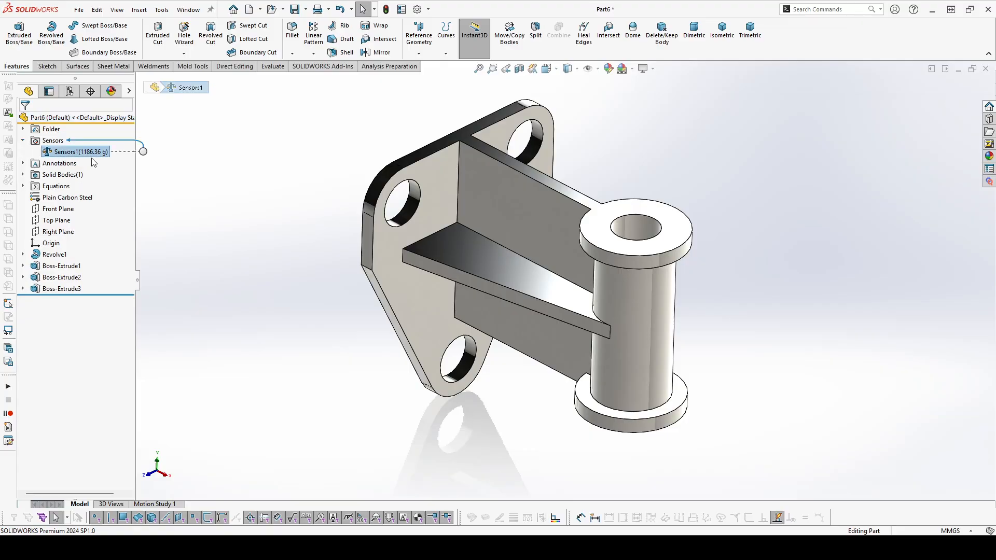
{"action": "left_click", "coordinate": [237, 163]}
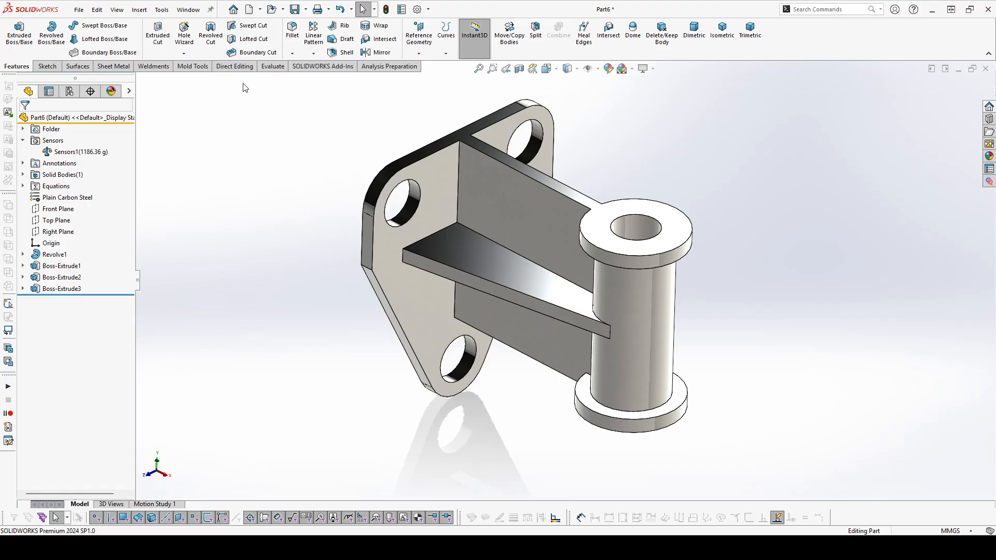
Check the part's mass in the Mass Properties report and close it.
{"action": "left_click", "coordinate": [273, 67]}
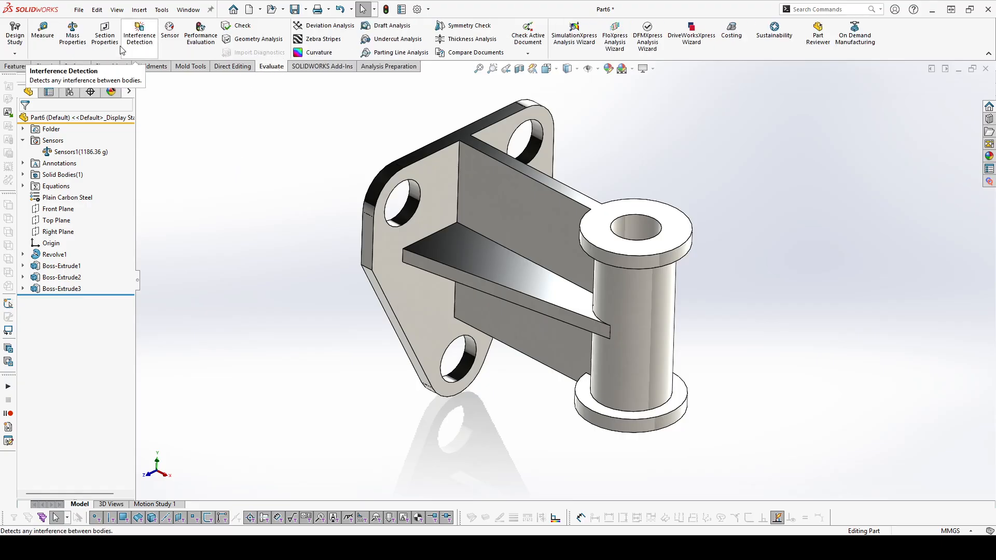
{"action": "left_click", "coordinate": [73, 34]}
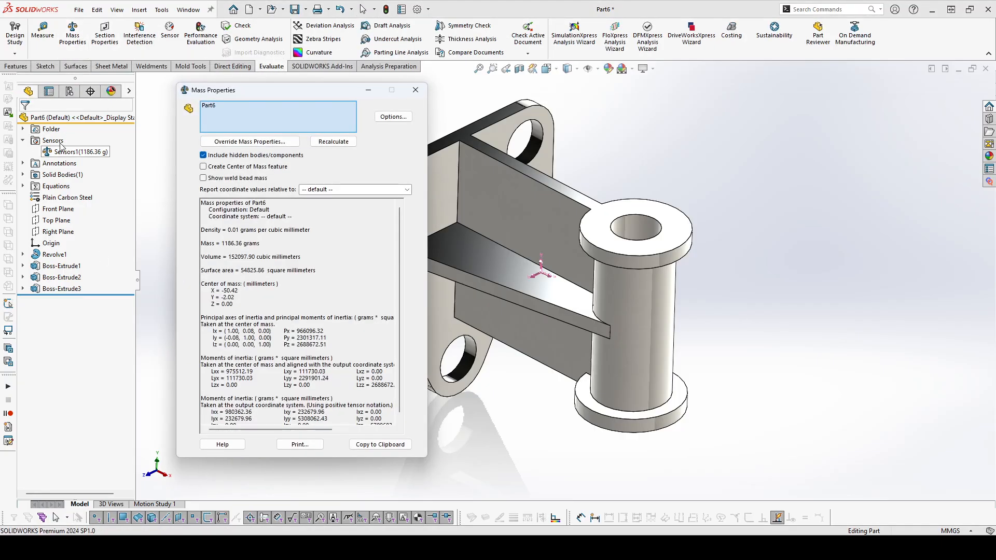
{"action": "left_click", "coordinate": [411, 89]}
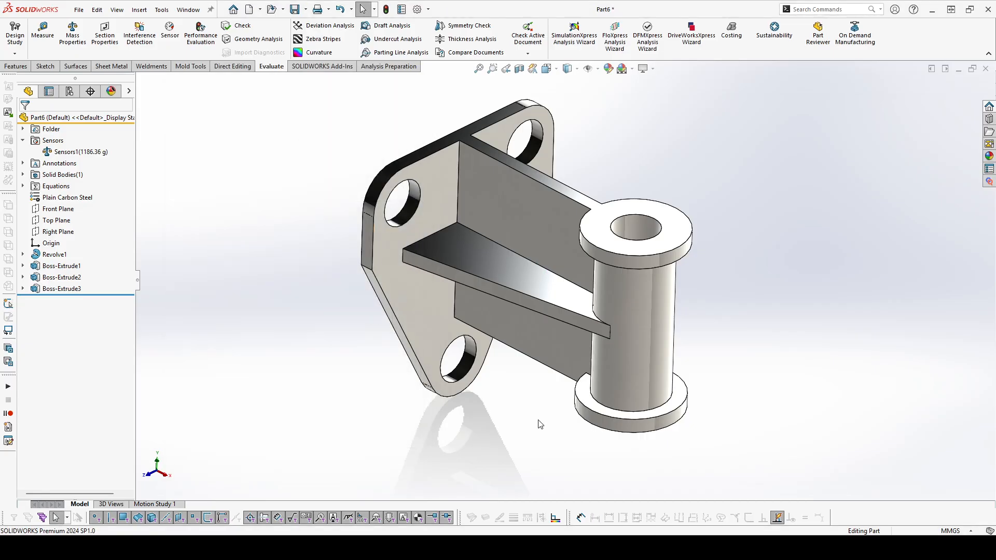
Switch to the browser showing the CADQuest pivot pin bracket level with its second set of parameters.
{"action": "scroll", "coordinate": [551, 421], "scroll_direction": "down", "scroll_amount": 1}
{"action": "scroll", "coordinate": [515, 260], "scroll_direction": "up", "scroll_amount": 3}
{"action": "scroll", "coordinate": [560, 216], "scroll_direction": "down", "scroll_amount": 2}
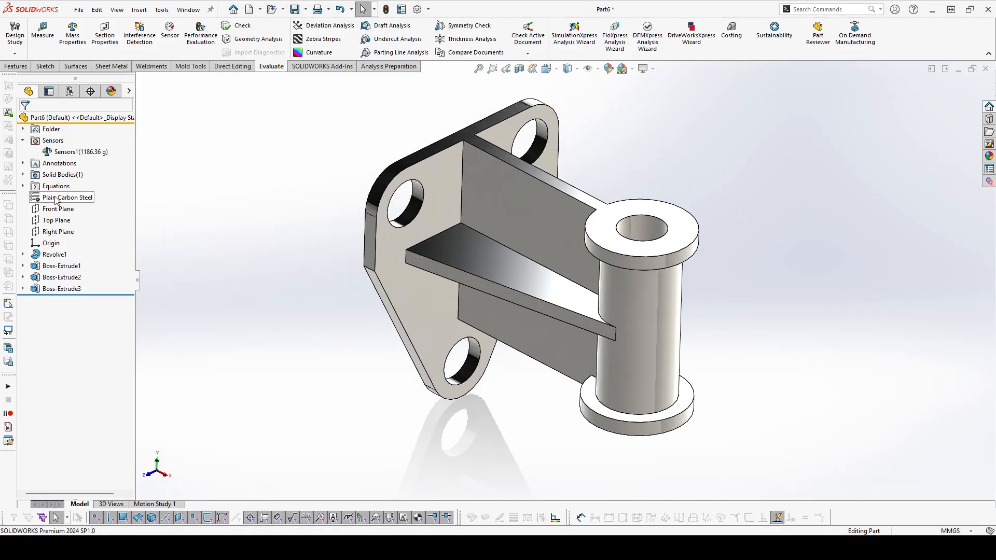
{"action": "key", "text": "alt+Tab"}
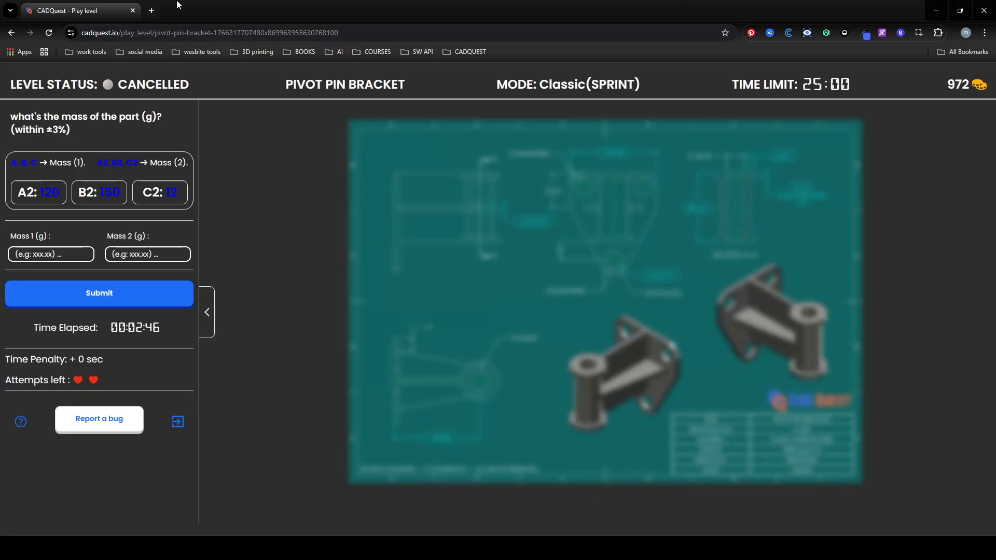
Shrink the browser to a floating window over SOLIDWORKS and enter 1186.36 g as Mass 1.
{"action": "left_click_drag", "start_coordinate": [178, 4], "coordinate": [405, 94]}
{"action": "left_click", "coordinate": [260, 360]}
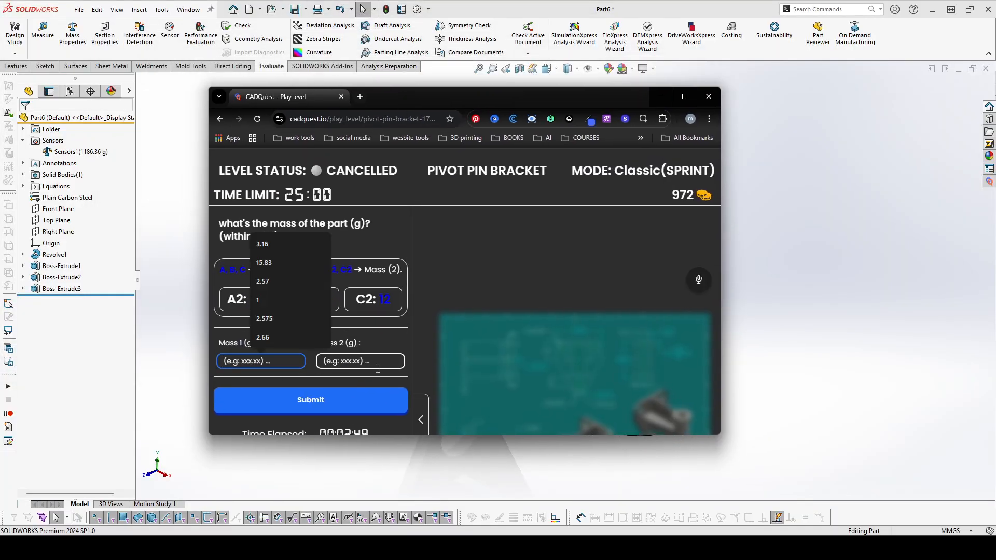
{"action": "type", "text": "1186"}
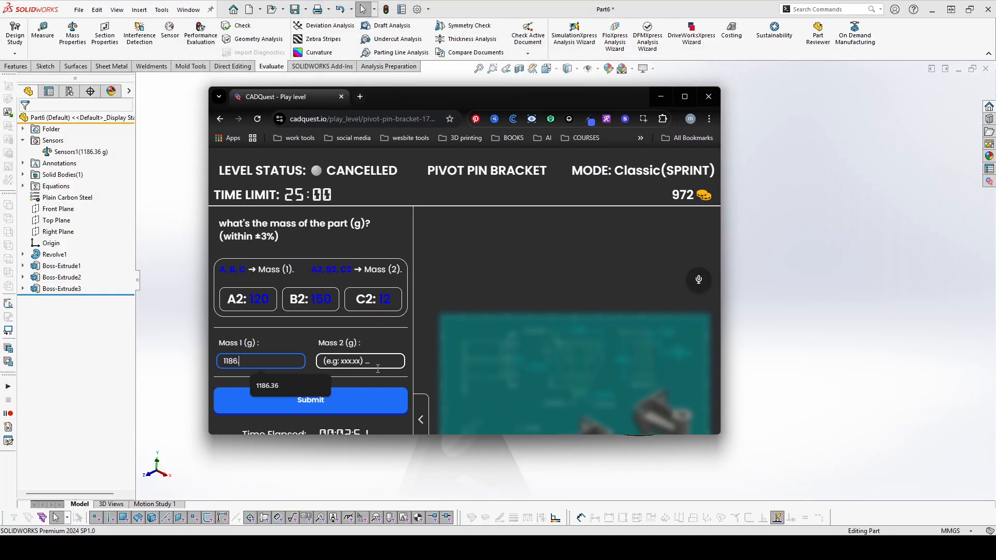
{"action": "type", "text": ".36"}
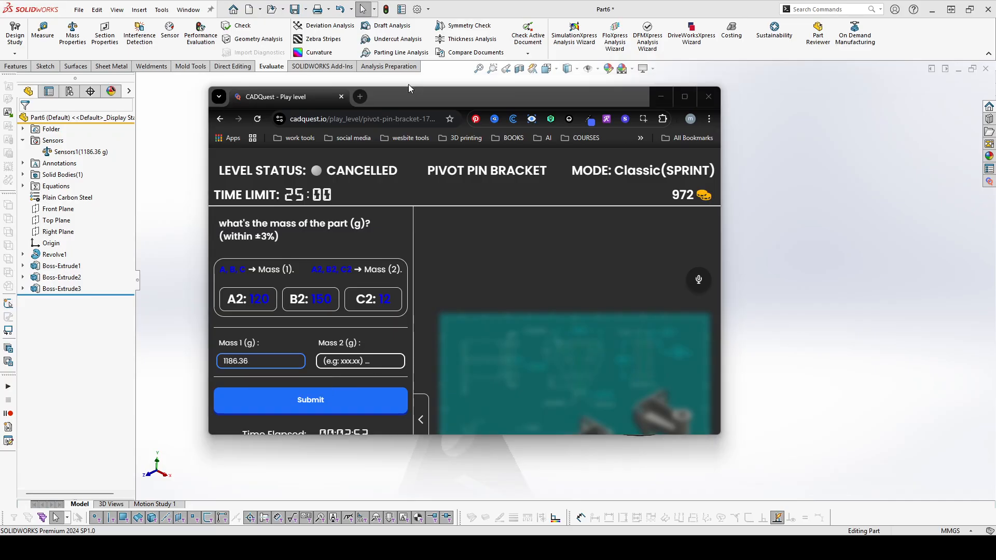
Return to SOLIDWORKS, open the part's equations for editing and set global variable A to 120.
{"action": "left_click", "coordinate": [408, 84]}
{"action": "right_click", "coordinate": [53, 187]}
{"action": "left_click", "coordinate": [61, 193]}
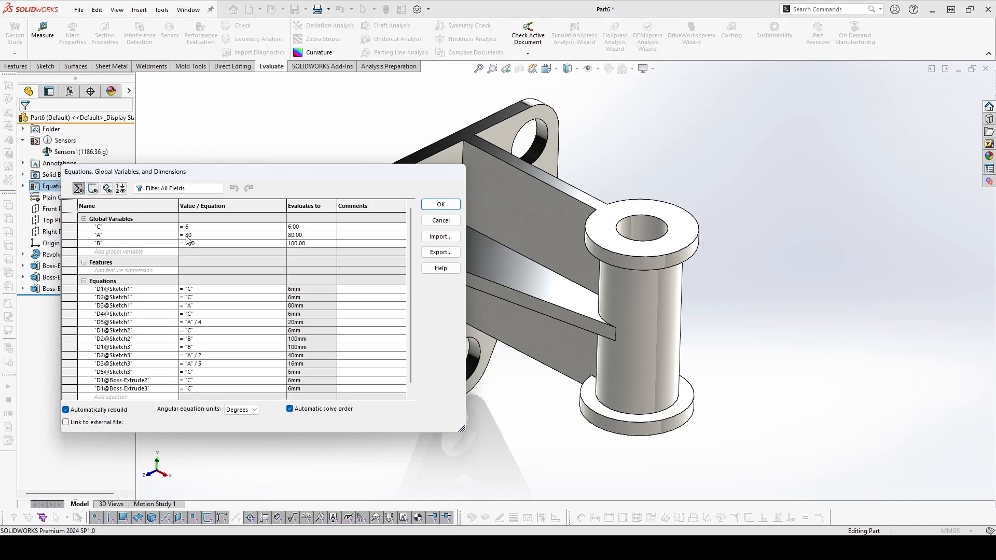
{"action": "key", "text": "alt+Tab"}
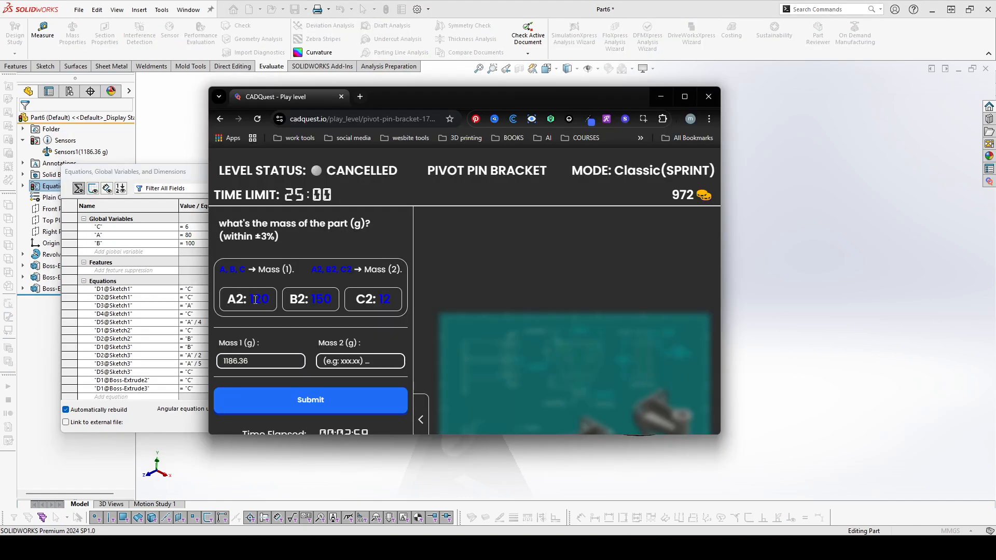
{"action": "double_click", "coordinate": [191, 236]}
{"action": "type", "text": "120"}
{"action": "key", "text": "Return"}
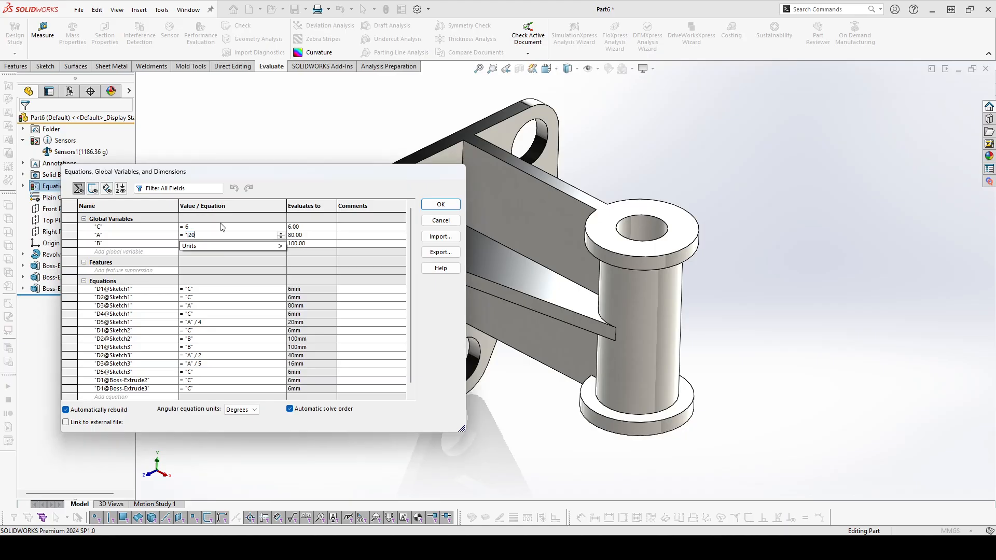
Set global variable B to 150 after checking the B2 value on the CADQuest page.
{"action": "key", "text": "alt+Tab"}
{"action": "double_click", "coordinate": [188, 243]}
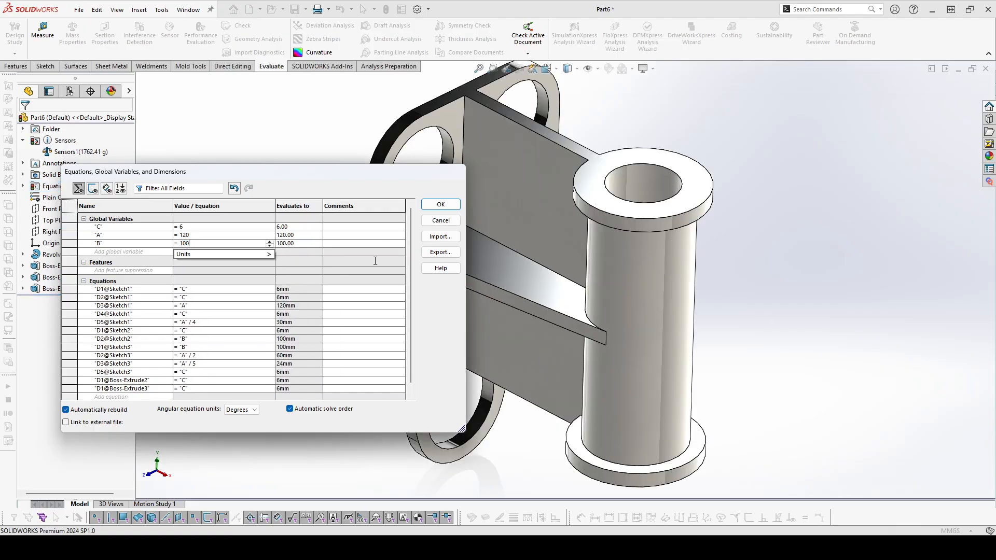
{"action": "scroll", "coordinate": [485, 275], "scroll_direction": "up", "scroll_amount": 3}
{"action": "scroll", "coordinate": [502, 282], "scroll_direction": "down", "scroll_amount": 1}
{"action": "middle_click_drag", "start_coordinate": [509, 278], "coordinate": [635, 277], "text": "ctrl"}
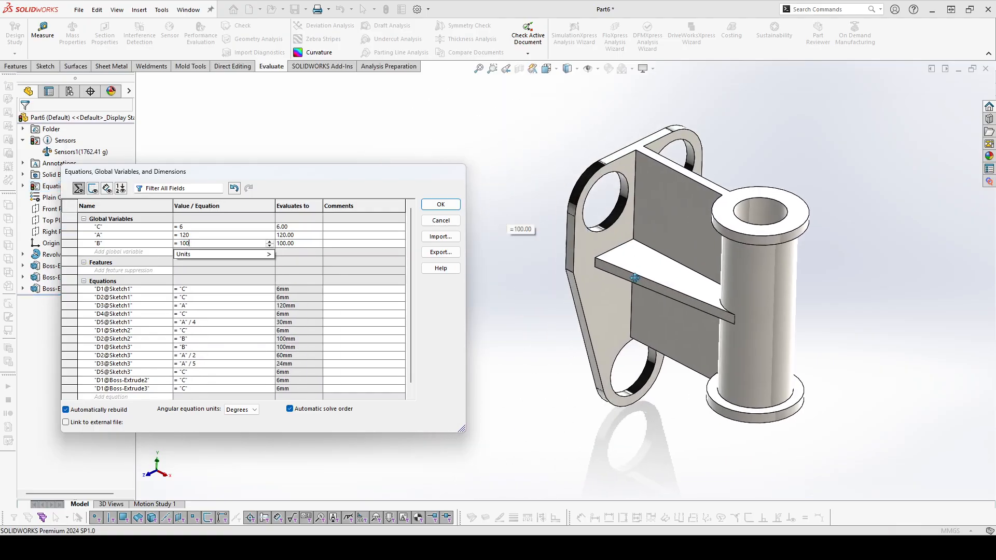
{"action": "double_click", "coordinate": [189, 243]}
{"action": "type", "text": "150"}
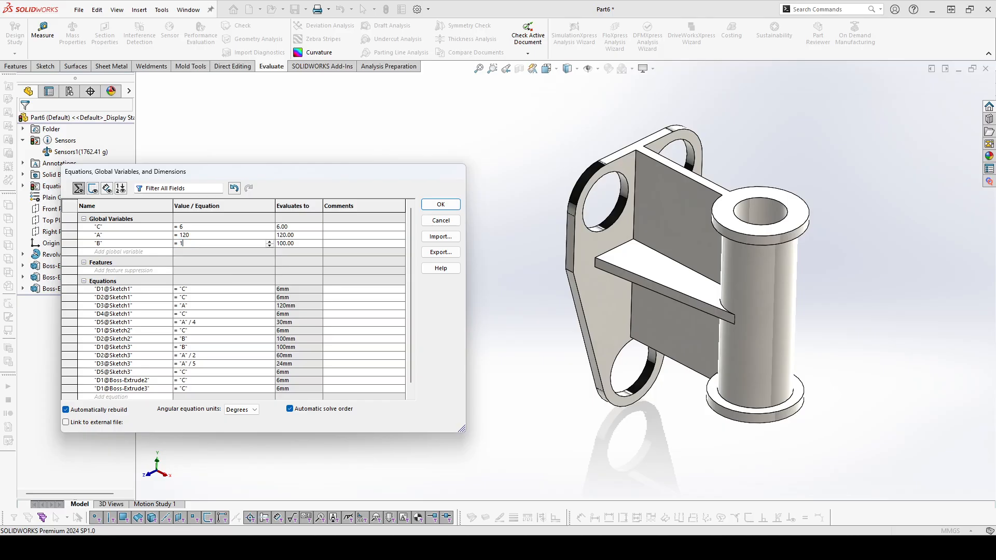
{"action": "key", "text": "Return"}
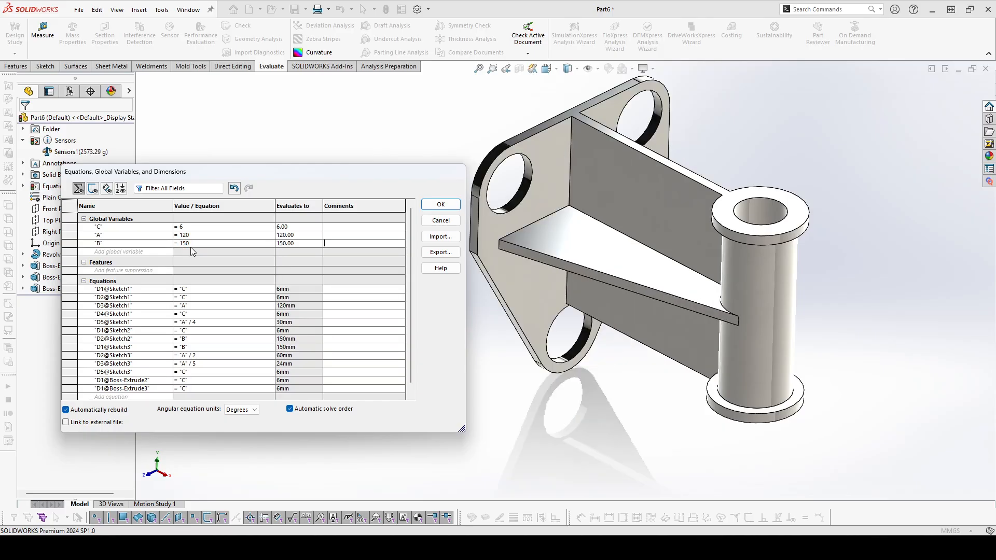
Set global variable C to 12 and accept the equation changes to the bracket.
{"action": "double_click", "coordinate": [182, 227]}
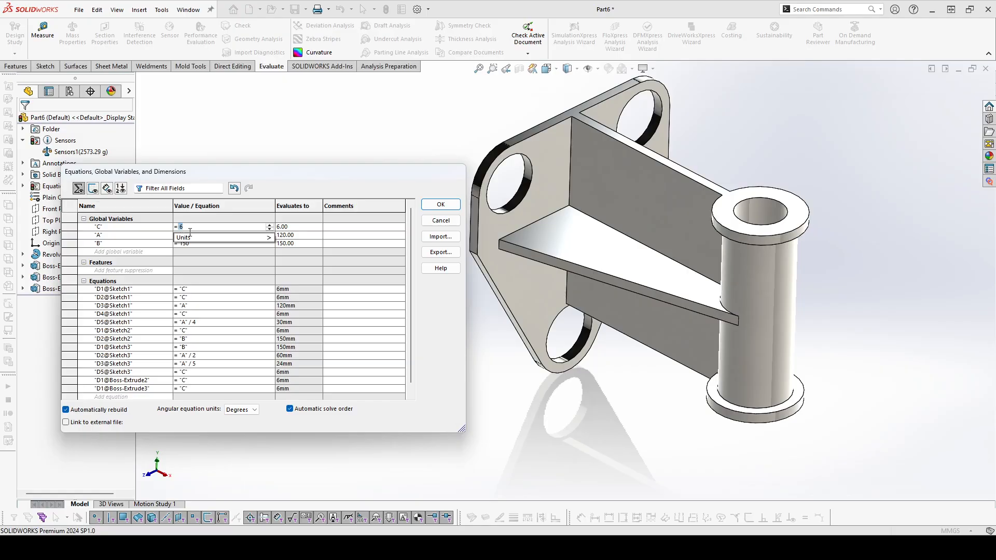
{"action": "type", "text": "12"}
{"action": "key", "text": "Return"}
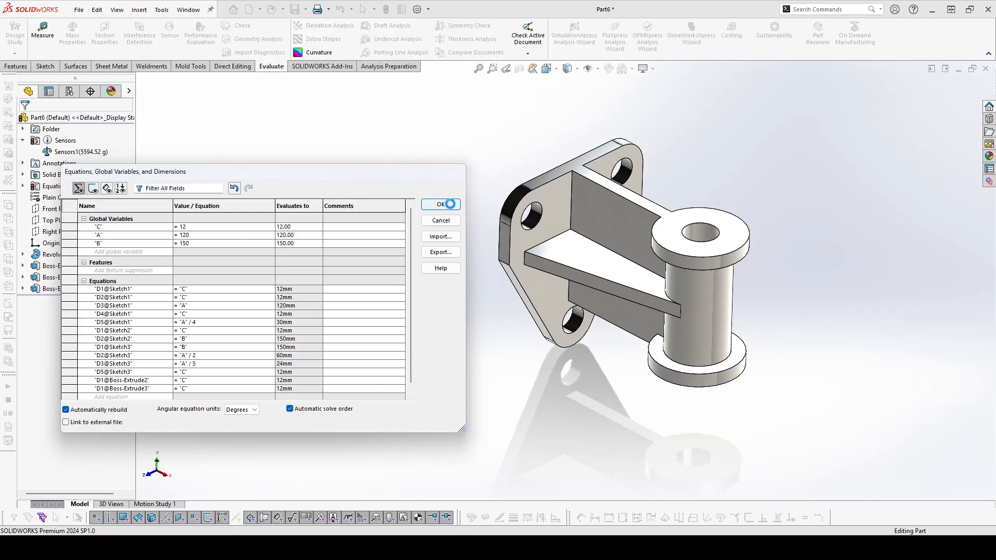
{"action": "left_click", "coordinate": [450, 204]}
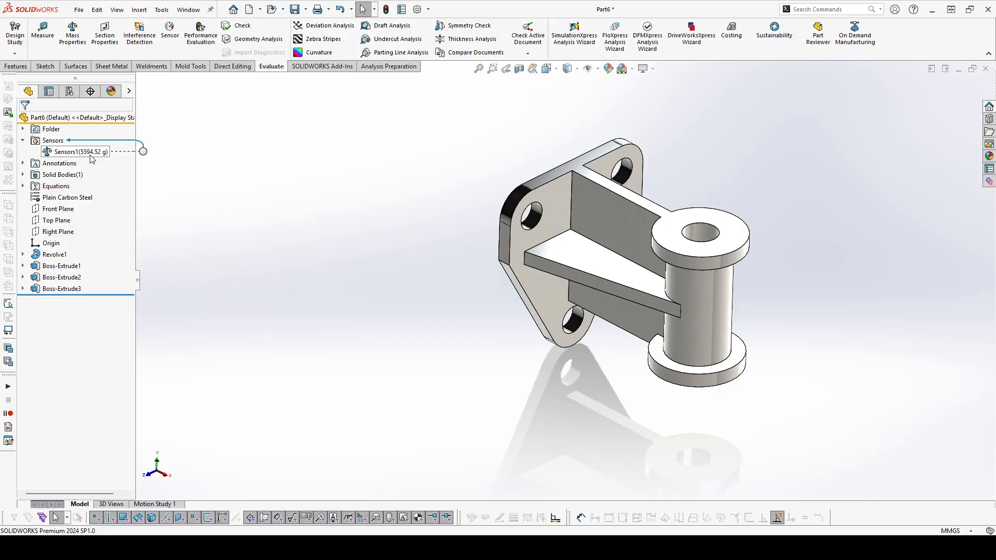
Switch to the CADQuest page in the browser, enter 5594.52 g as Mass 2 and maximize the window.
{"action": "key", "text": "alt+Tab"}
{"action": "left_click", "coordinate": [360, 361]}
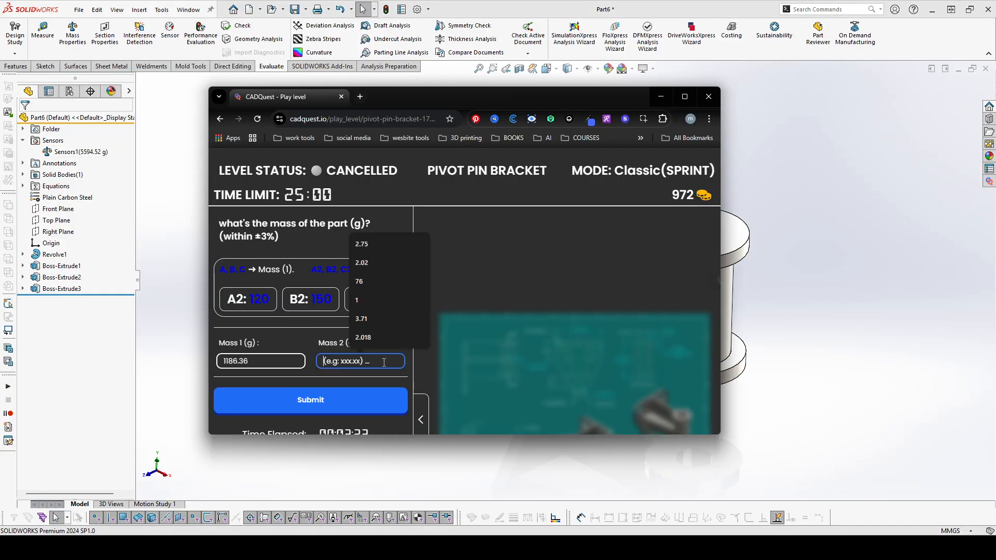
{"action": "type", "text": "5594.52"}
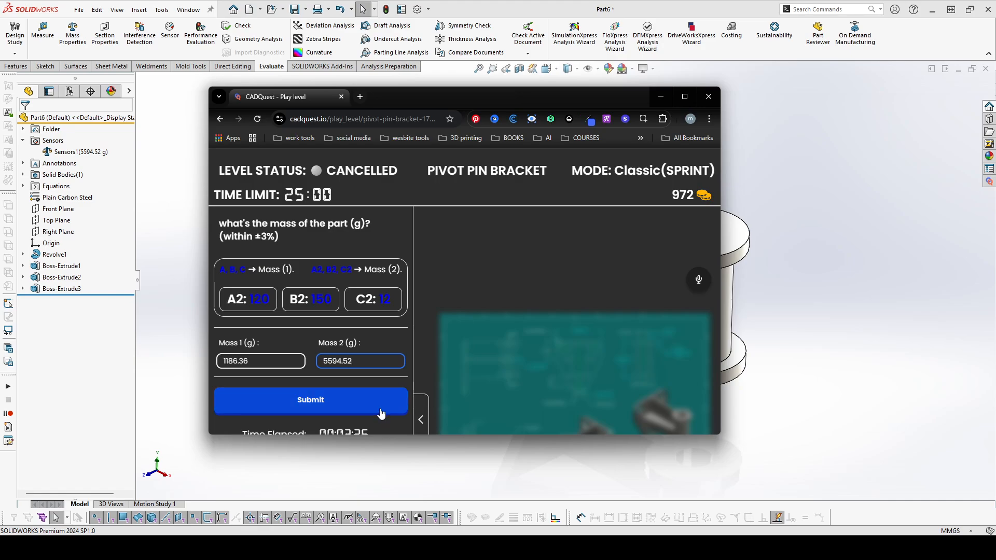
{"action": "double_click", "coordinate": [440, 100]}
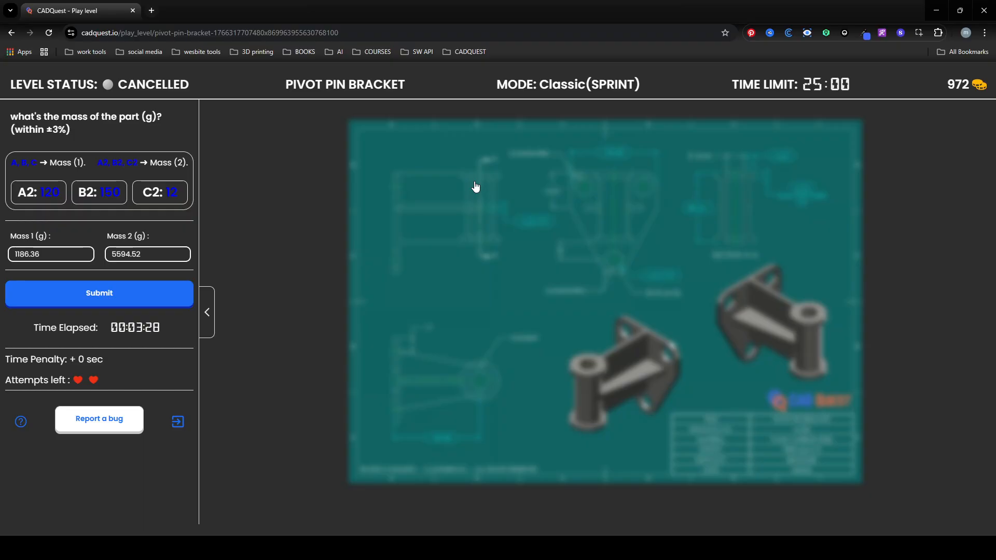